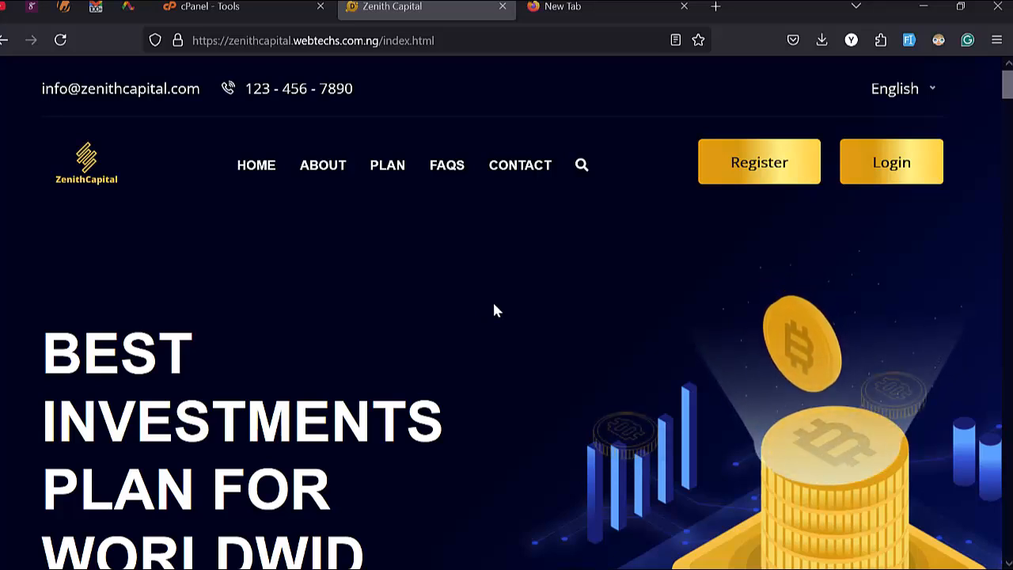
# Step: Browse the Zenith Capital landing page, then log in to the investor account
pyautogui.scroll(-3, 493, 310)
pyautogui.scroll(-4, 494, 311)
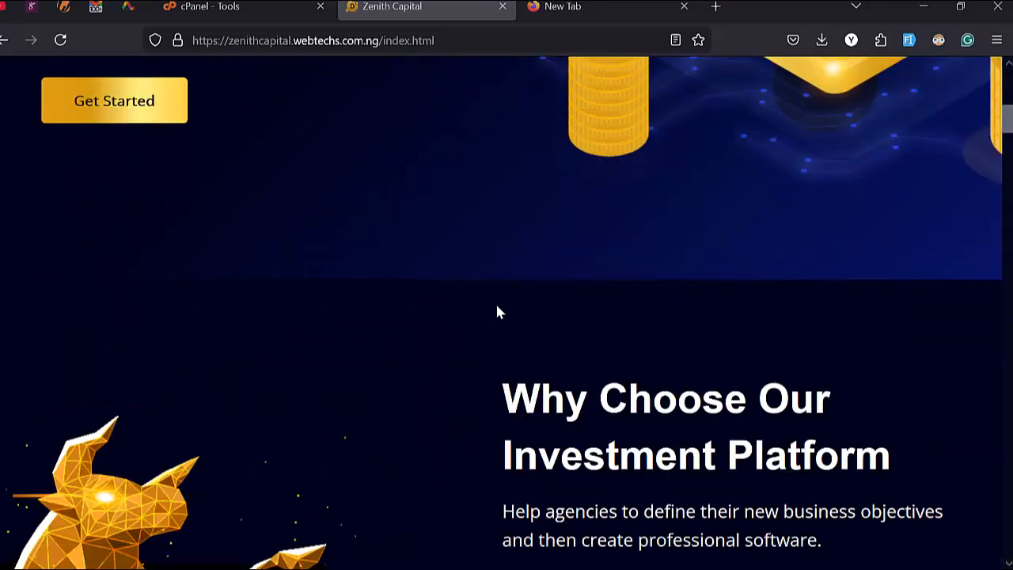
pyautogui.scroll(-7, 496, 311)
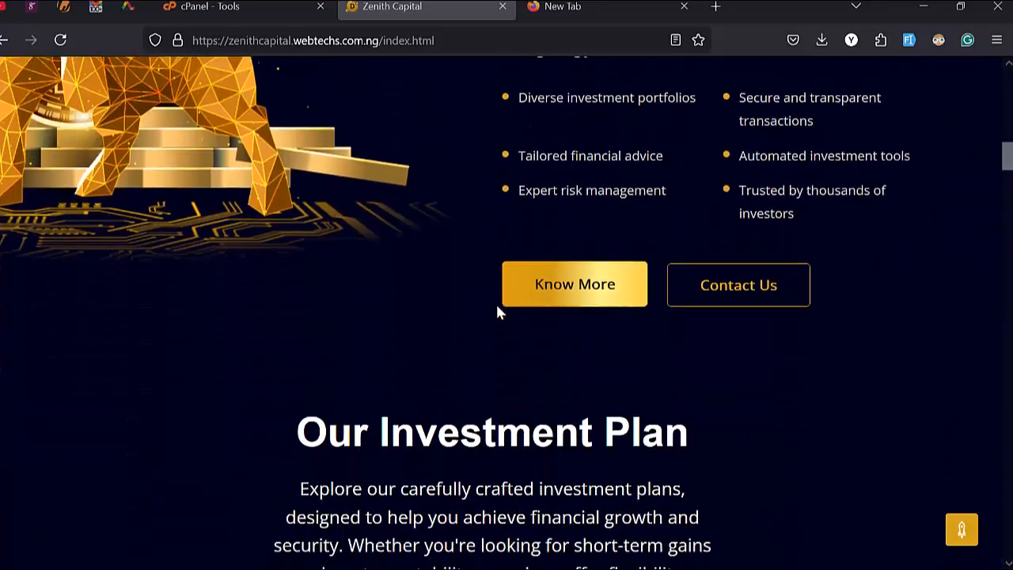
pyautogui.scroll(-8, 497, 311)
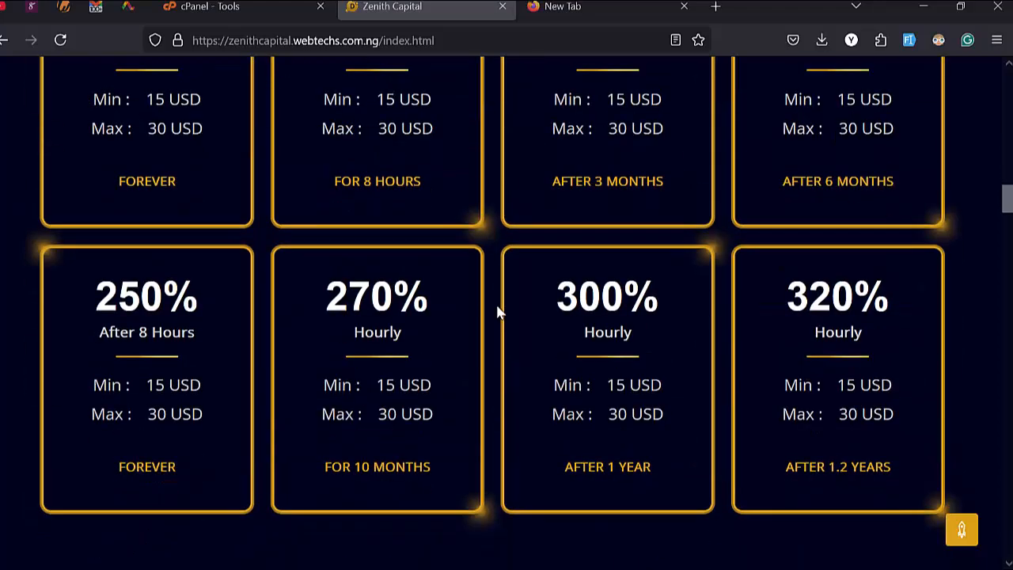
pyautogui.scroll(-10, 497, 312)
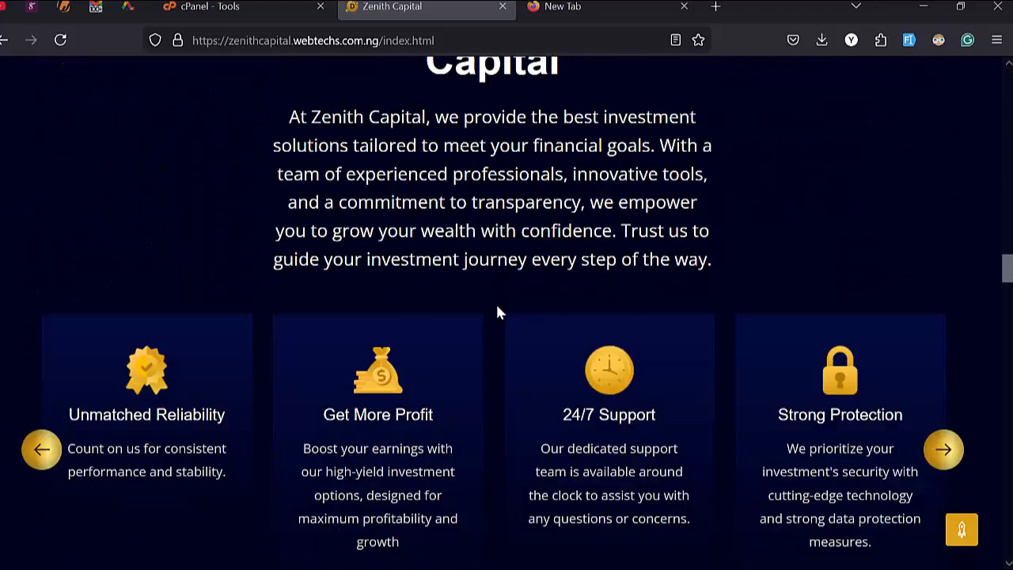
pyautogui.scroll(-10, 497, 312)
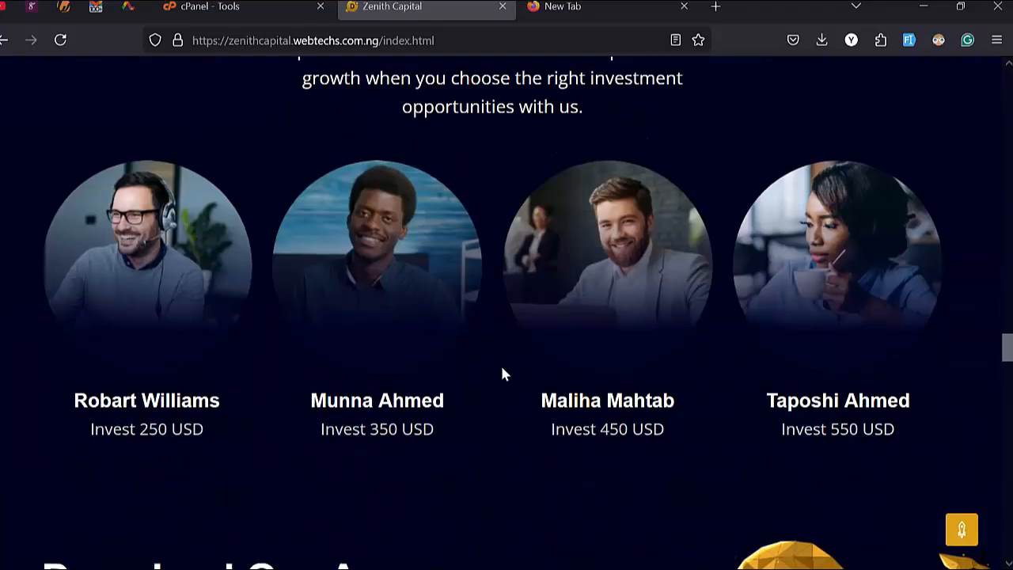
pyautogui.scroll(-6, 501, 371)
pyautogui.scroll(10, 501, 372)
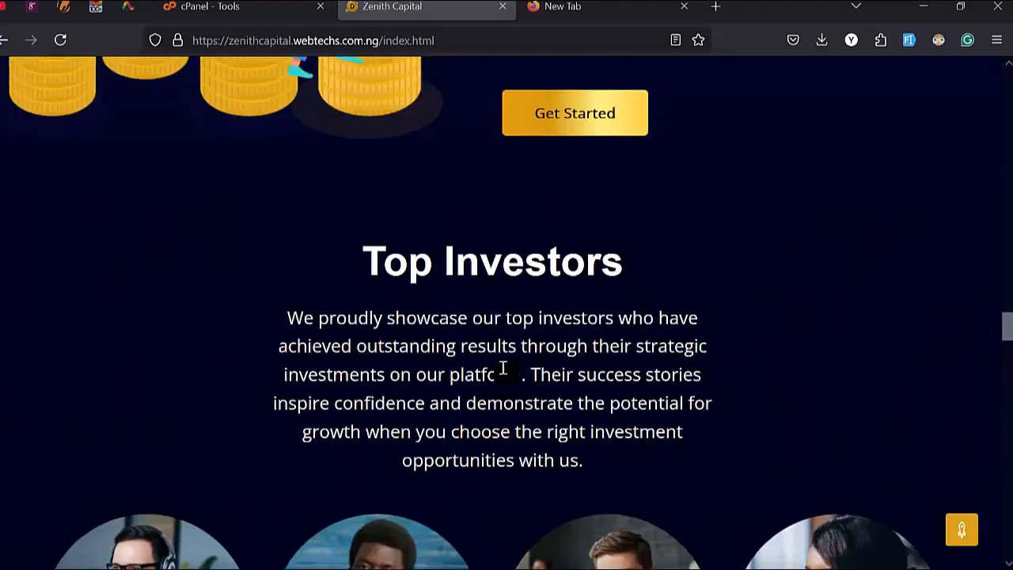
pyautogui.scroll(18, 502, 369)
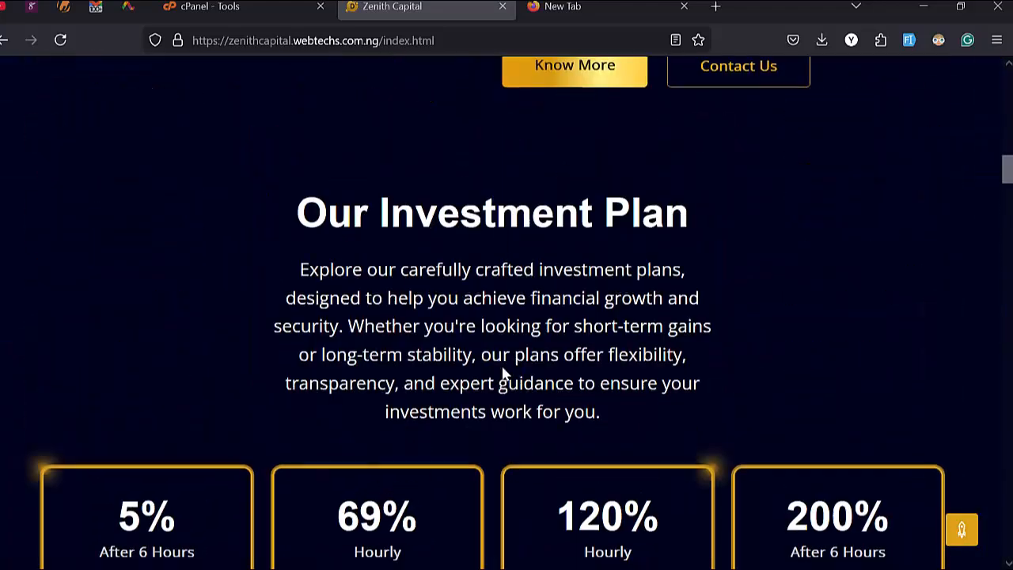
pyautogui.scroll(12, 502, 368)
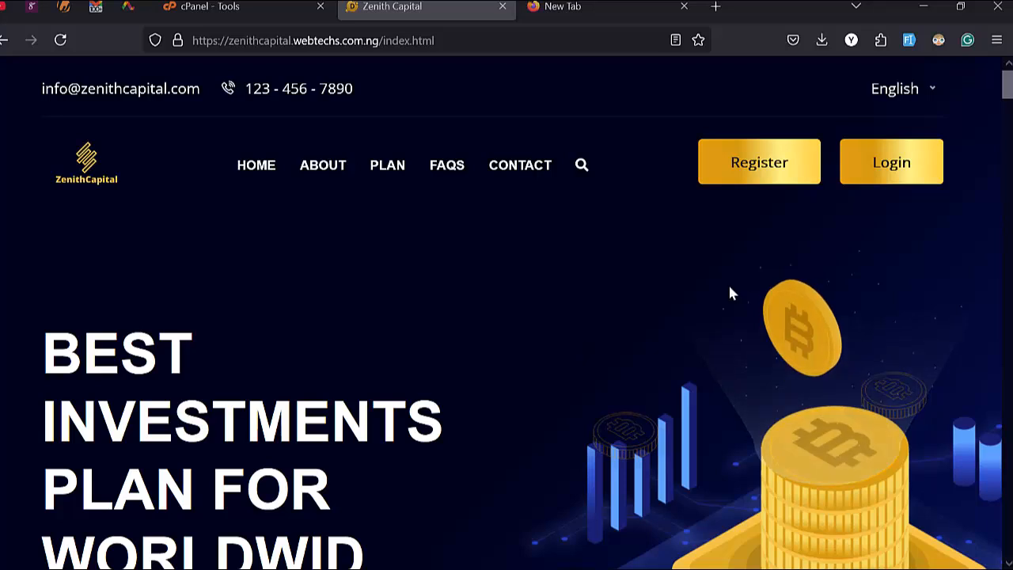
pyautogui.click(887, 181)
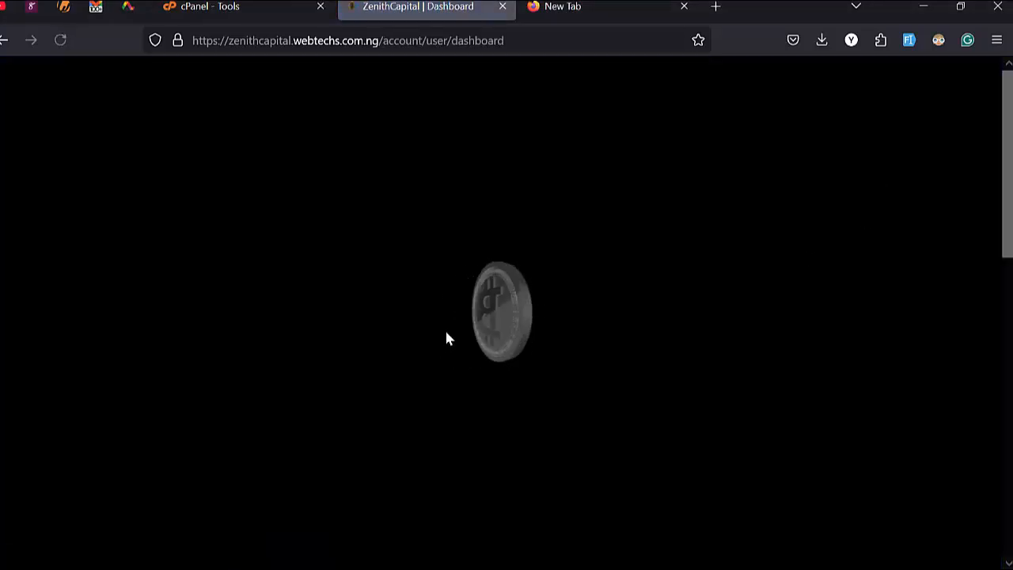
# Step: Review the $90262 balance, chart and Account Statistics, then go to Add Fund
pyautogui.scroll(-4, 400, 356)
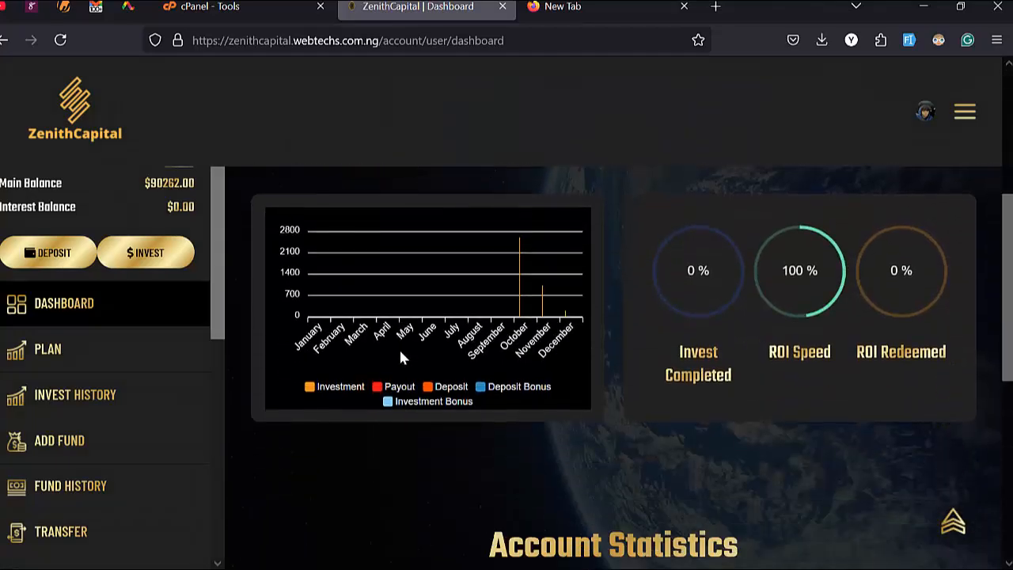
pyautogui.scroll(-5, 400, 357)
pyautogui.scroll(4, 400, 358)
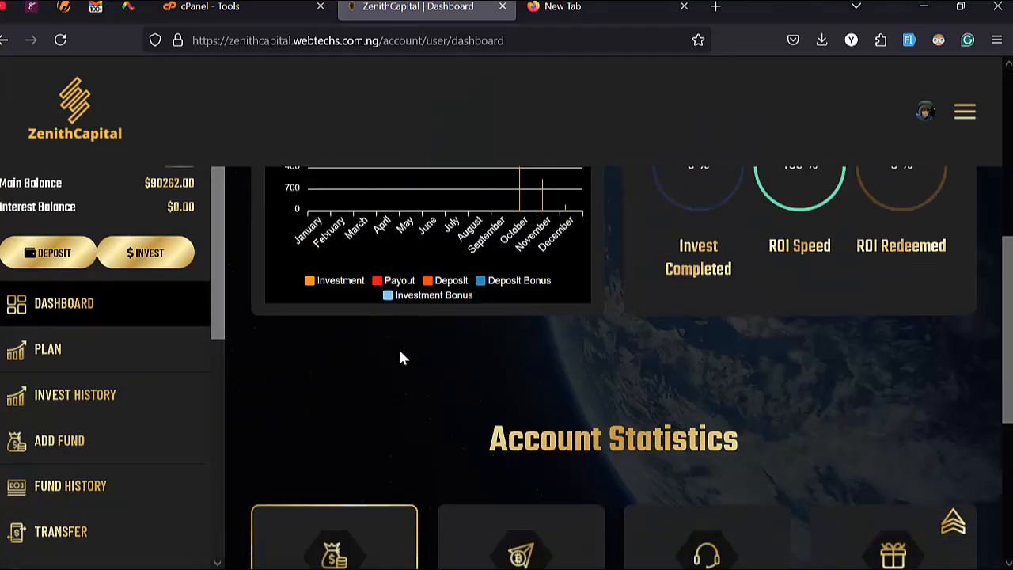
pyautogui.scroll(5, 400, 357)
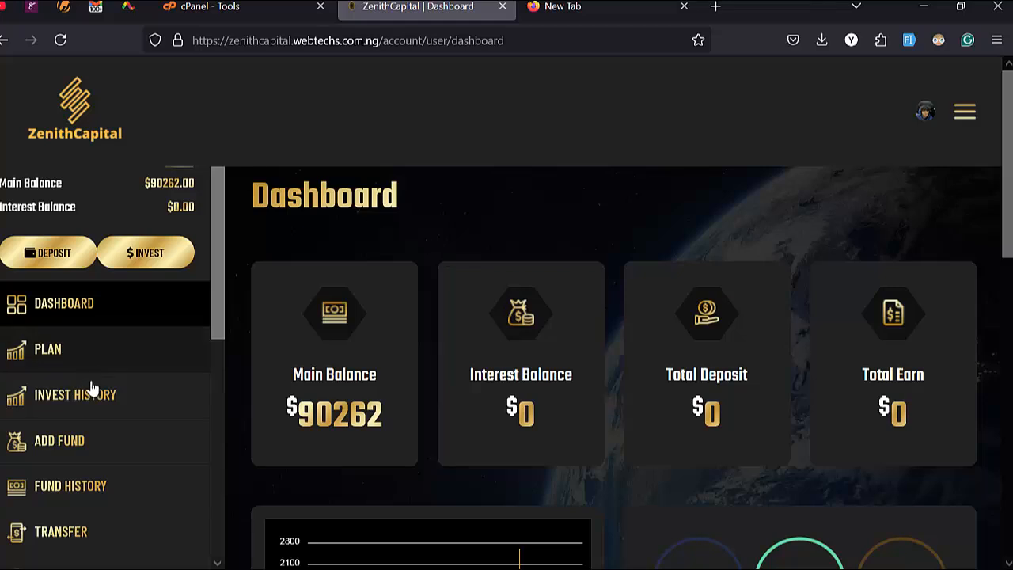
pyautogui.scroll(-2, 91, 388)
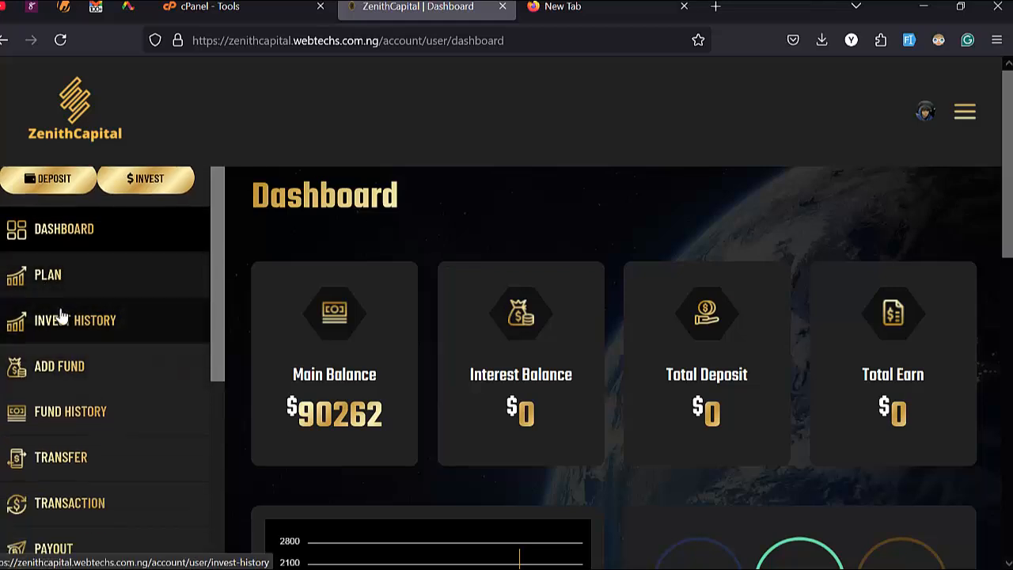
pyautogui.scroll(-3, 75, 321)
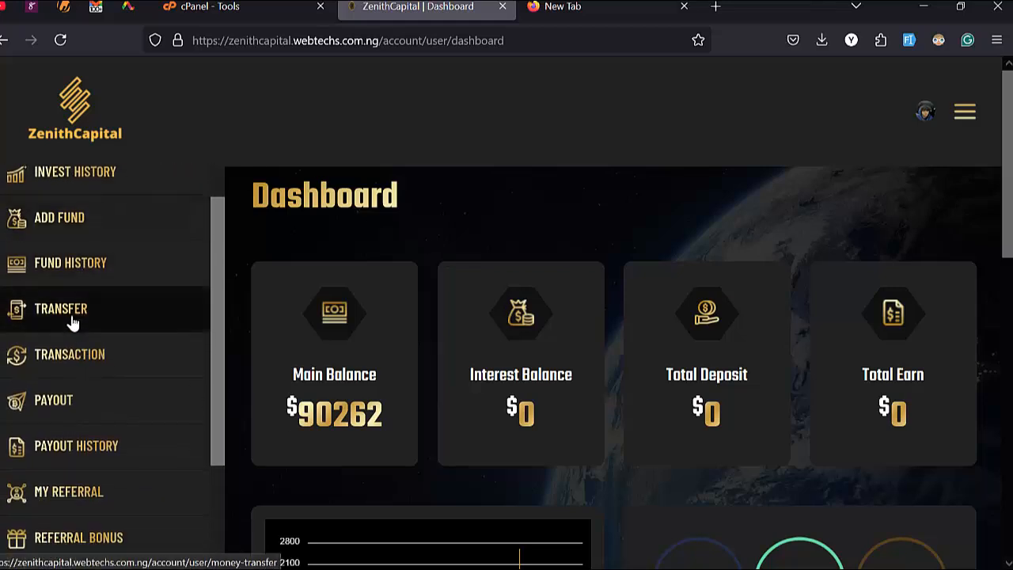
pyautogui.click(66, 228)
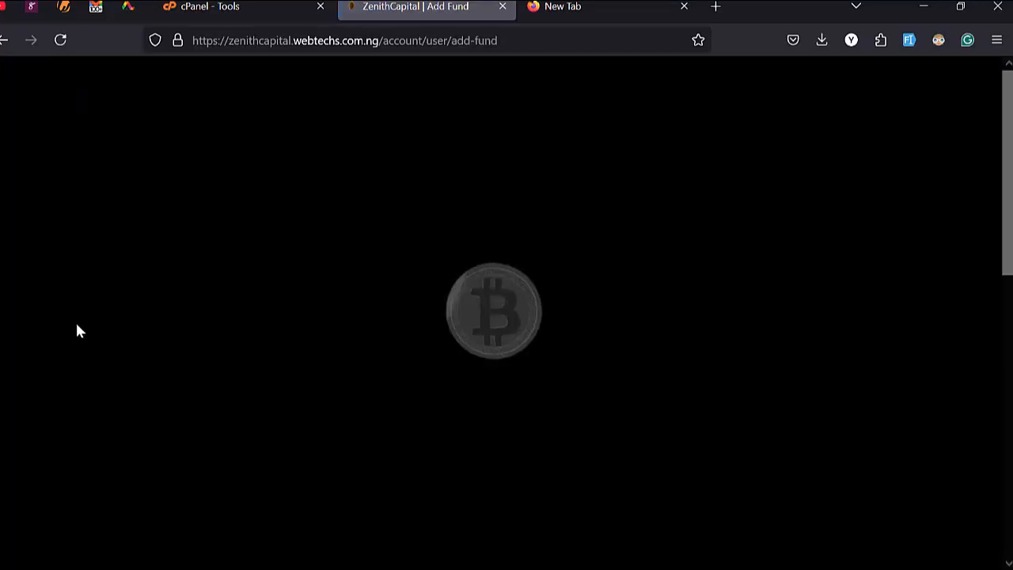
# Step: Browse the Add Fund payment gateways, from PayPal and Stripe down to Skrill
pyautogui.scroll(-3, 415, 359)
pyautogui.scroll(3, 417, 360)
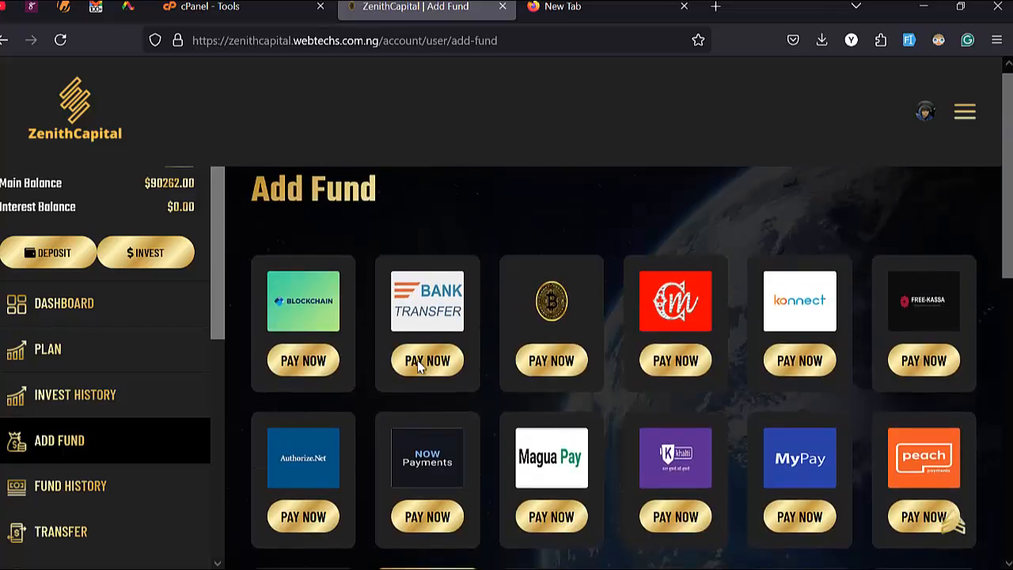
pyautogui.scroll(-3, 832, 388)
pyautogui.scroll(-3, 547, 452)
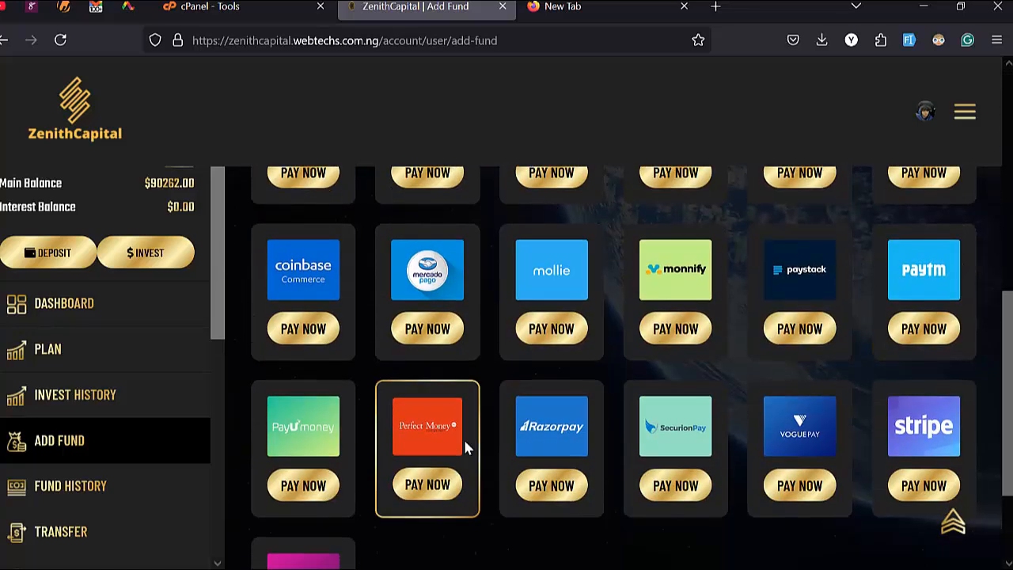
pyautogui.scroll(-2, 465, 447)
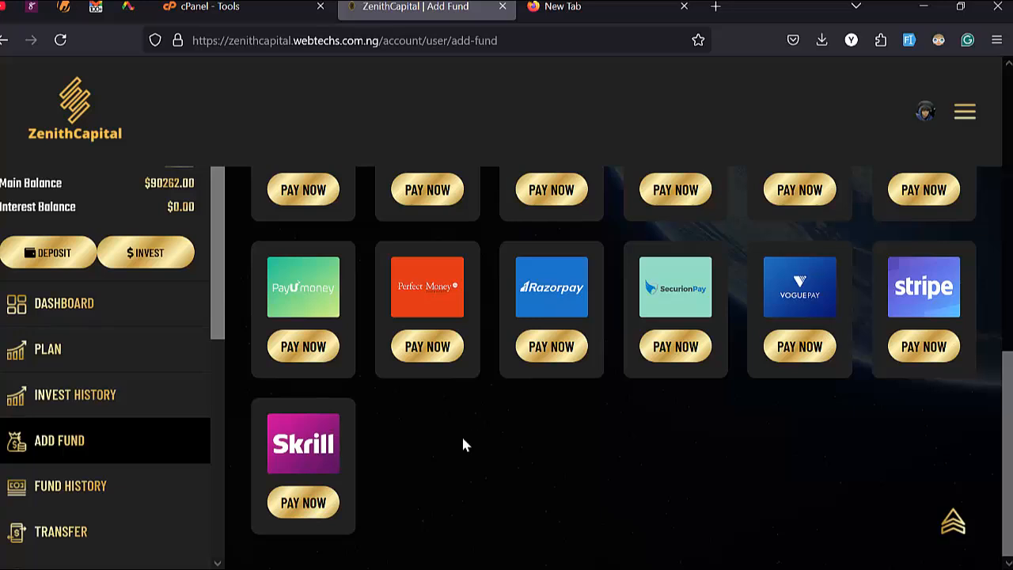
pyautogui.scroll(-5, 194, 443)
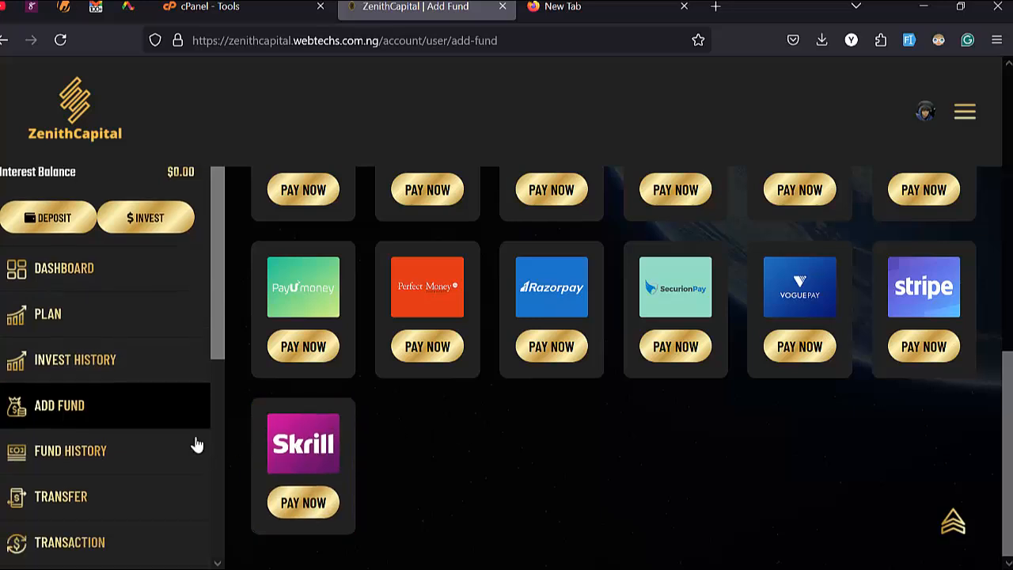
pyautogui.scroll(7, 177, 423)
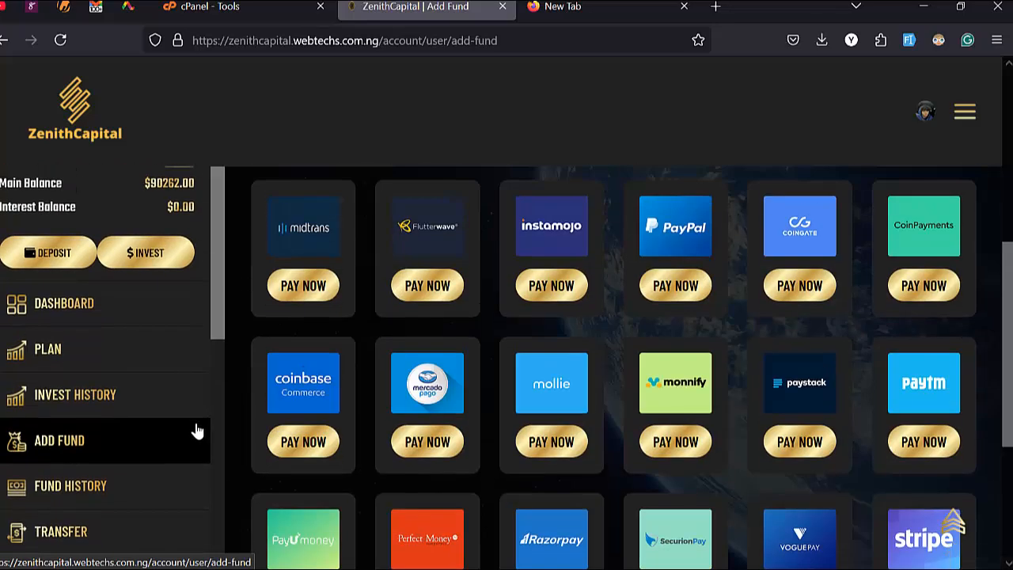
pyautogui.scroll(5, 196, 426)
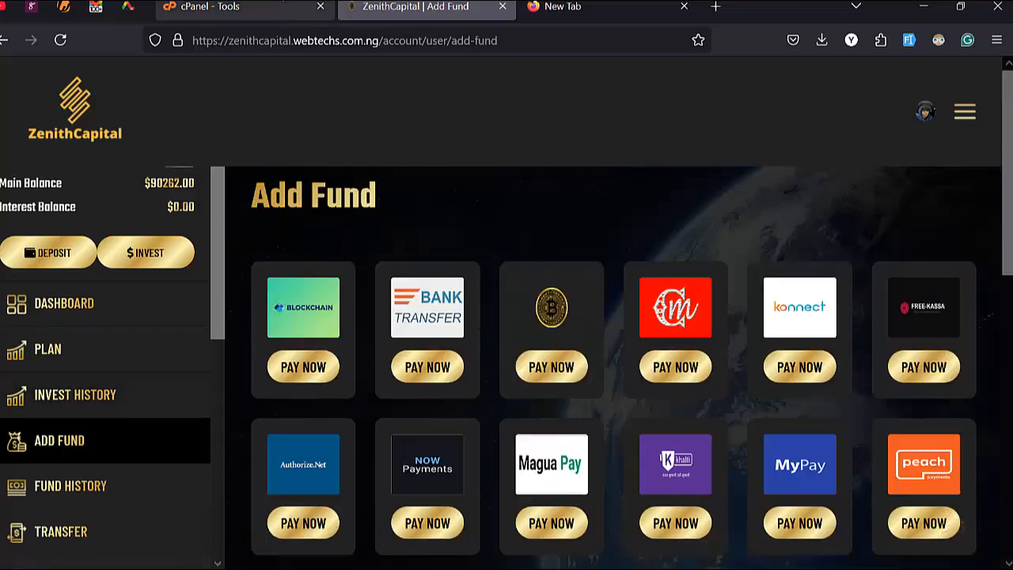
# Step: Switch to the cPanel Tools page and scroll down to the Files section
pyautogui.click(262, 7)
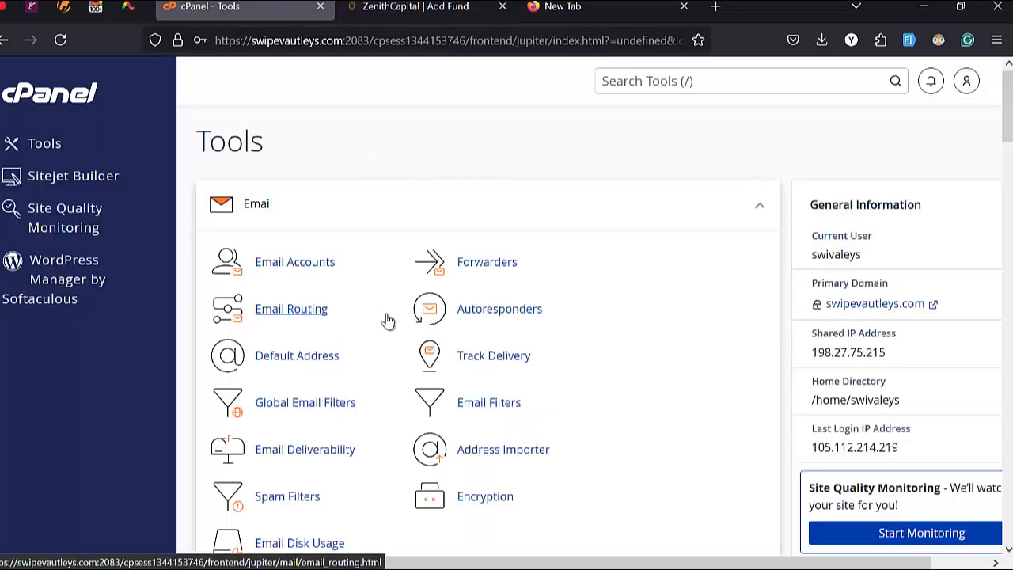
pyautogui.scroll(-4, 386, 325)
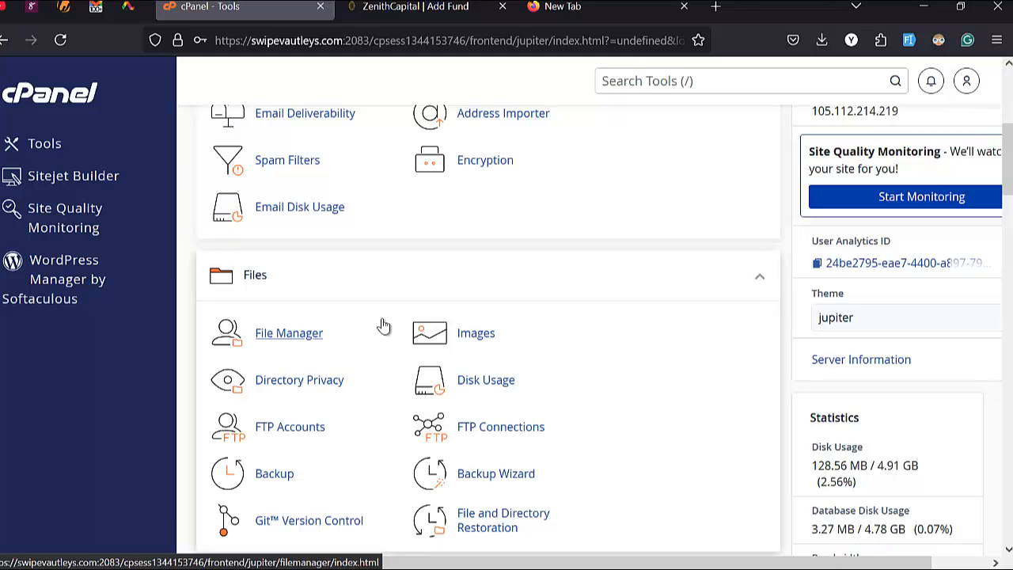
pyautogui.scroll(-1, 324, 287)
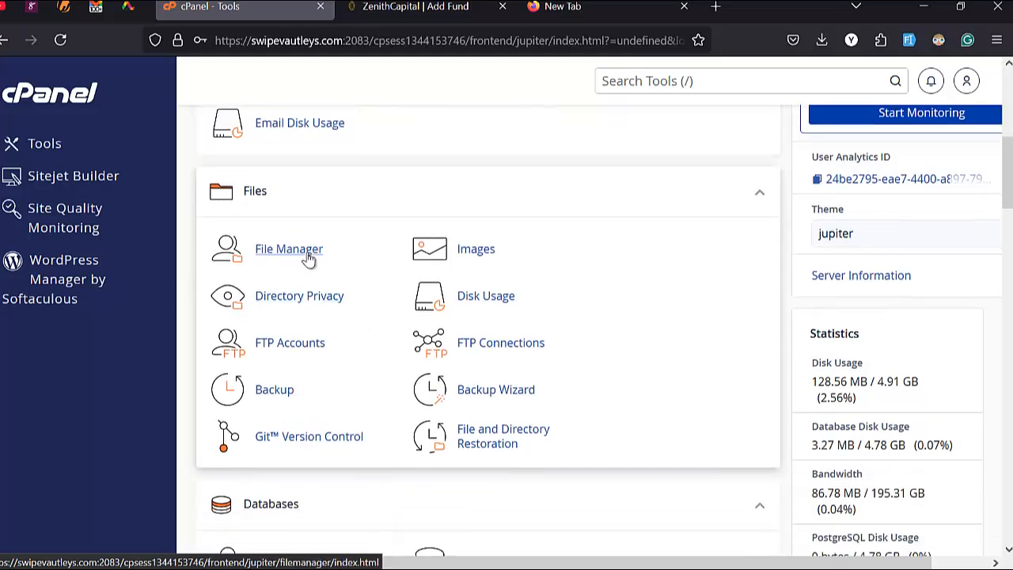
# Step: Open File Manager to list the home directory, including public_html, mail and logs
pyautogui.click(308, 259)
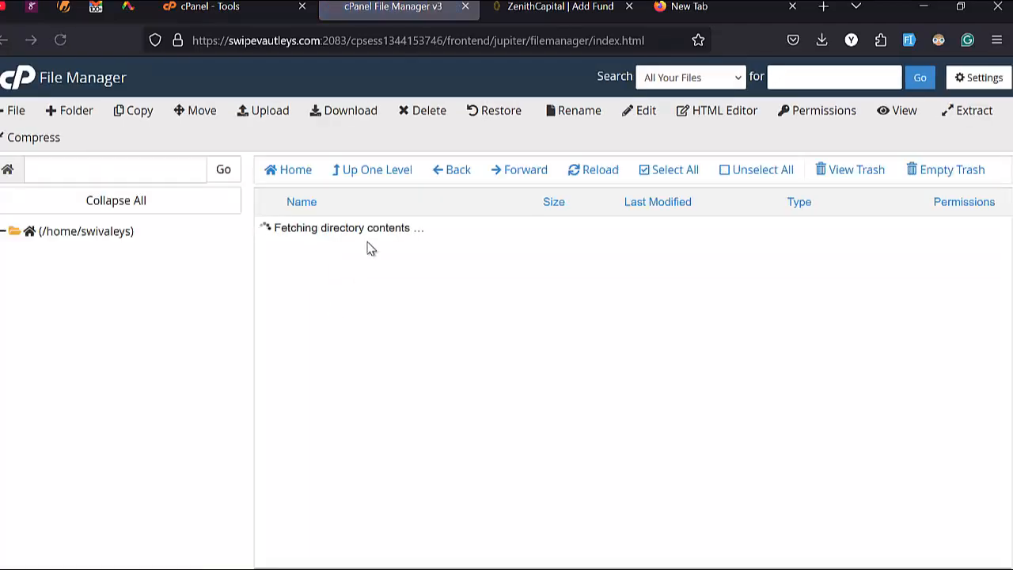
pyautogui.scroll(-3, 353, 422)
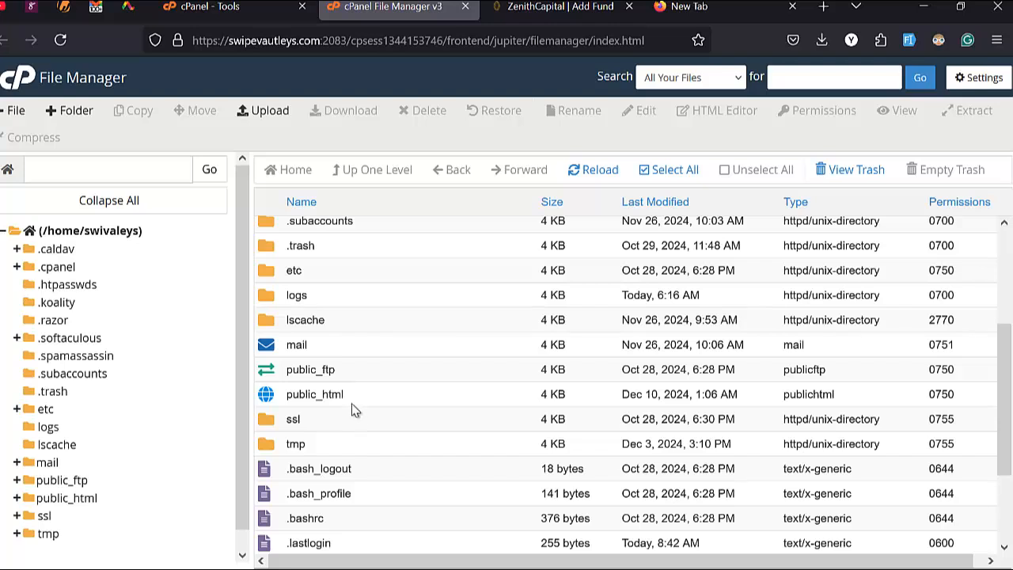
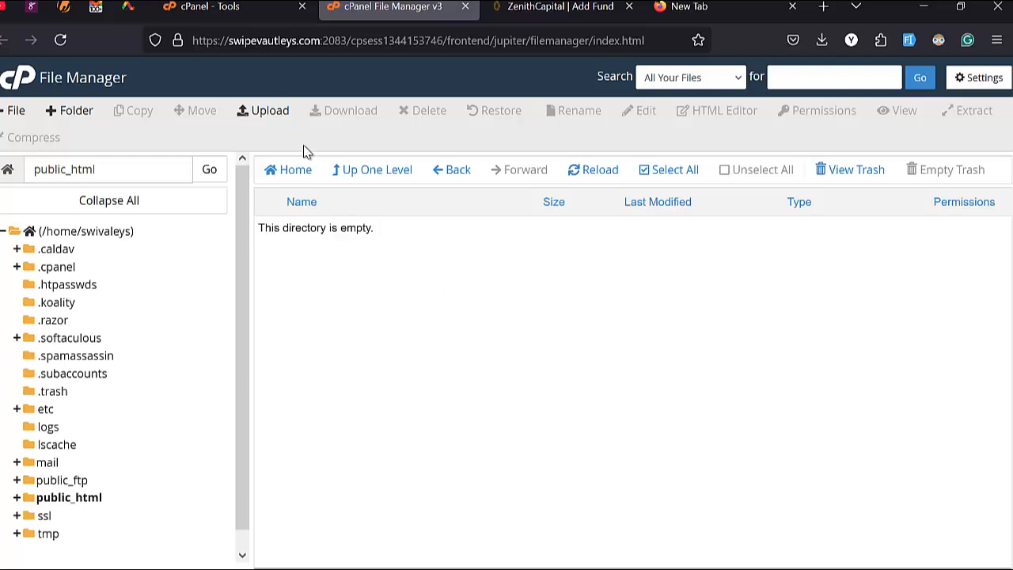
# Step: Start uploading zenithcapital(1).zip from Downloads into public_html, then return to the cPanel Tools page
pyautogui.click(276, 116)
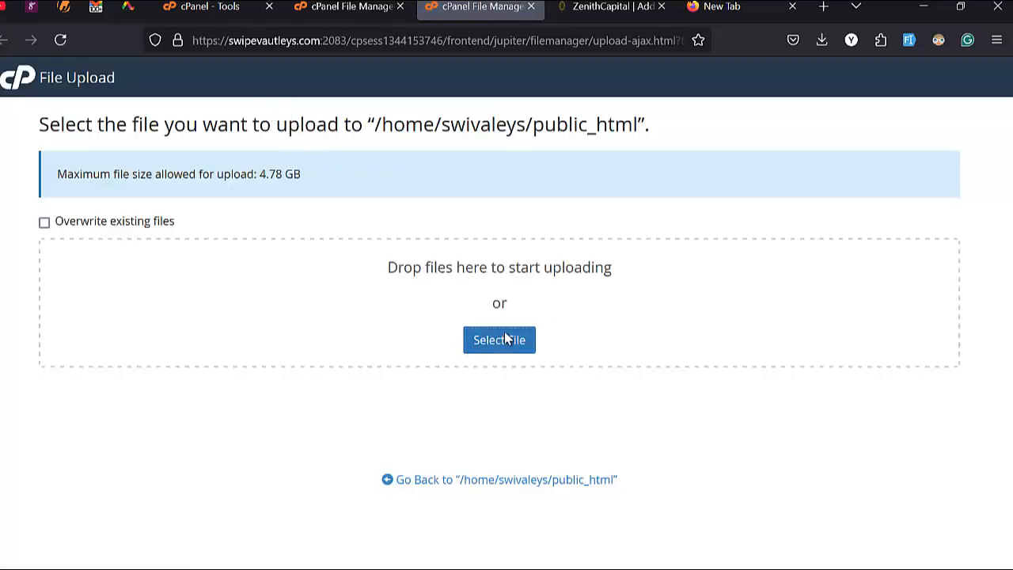
pyautogui.click(506, 339)
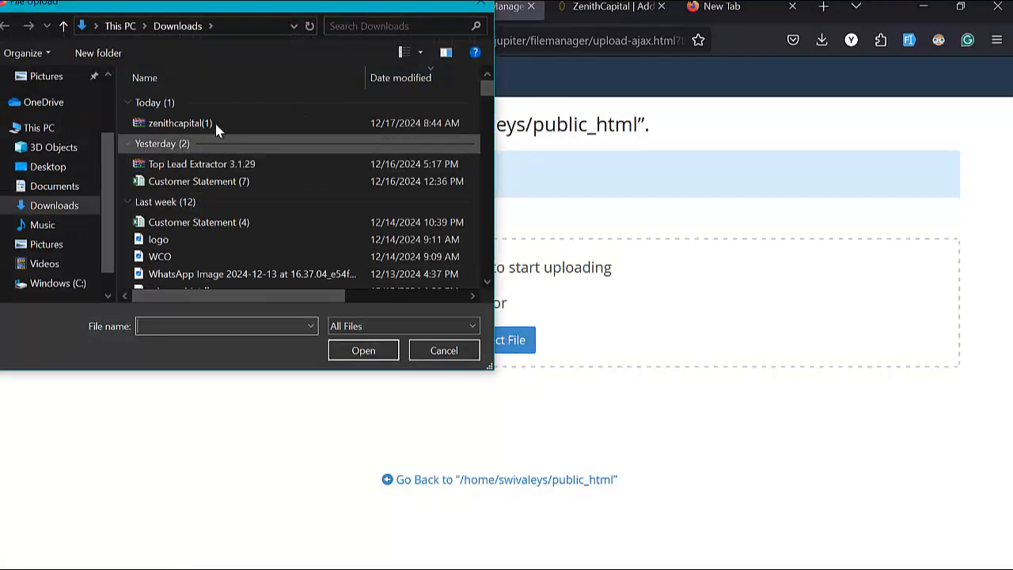
pyautogui.doubleClick(215, 124)
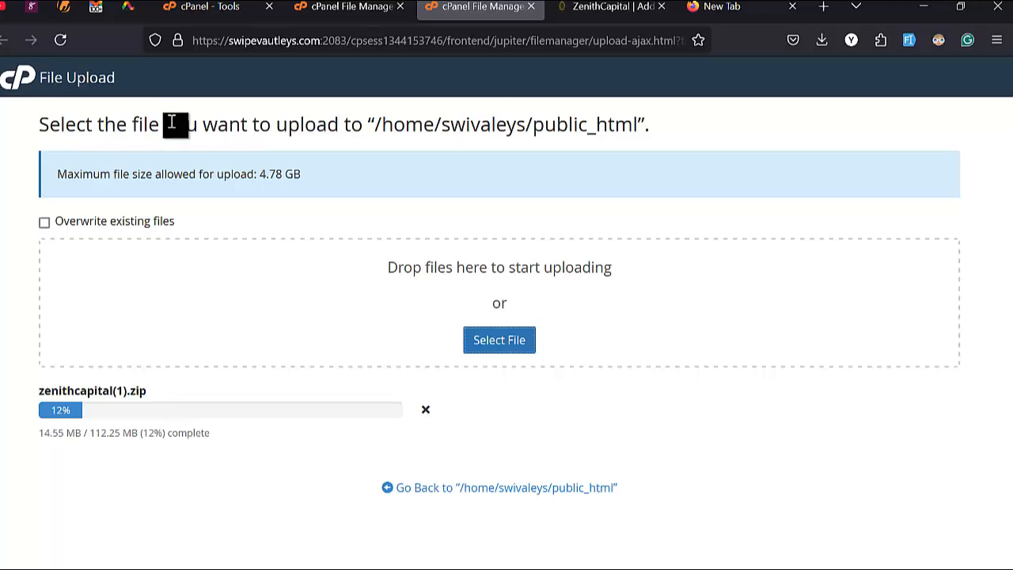
pyautogui.click(207, 6)
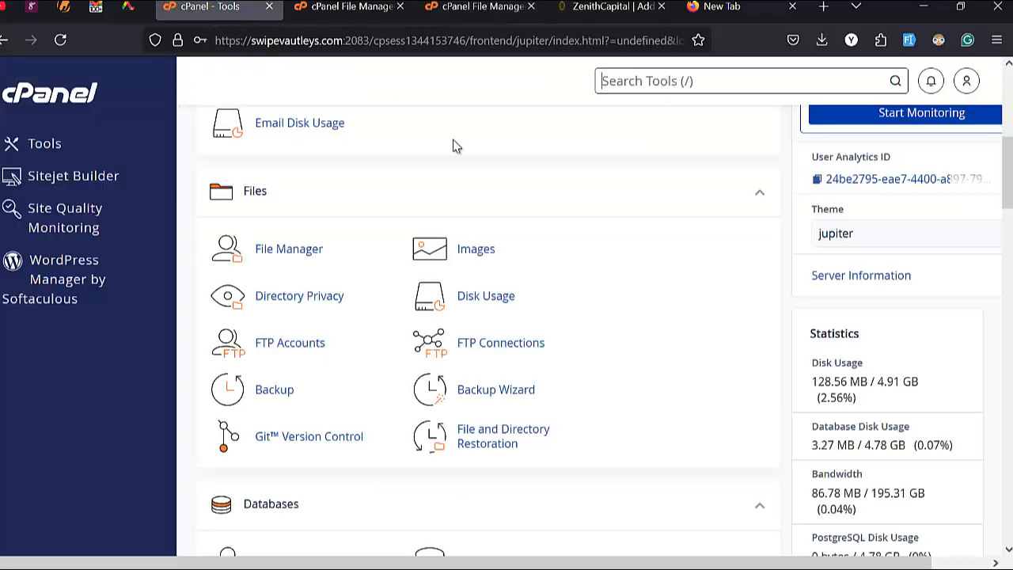
# Step: Find the Database Wizard with a 'db' search and create the database zendb (swivaleys_zendb)
pyautogui.click(651, 83)
pyautogui.write('db')
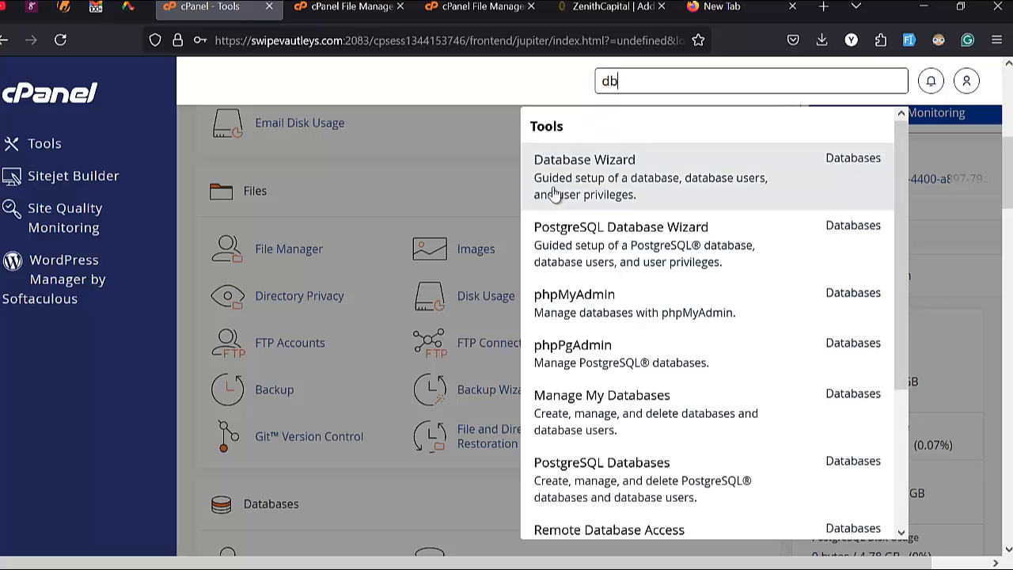
pyautogui.click(616, 187)
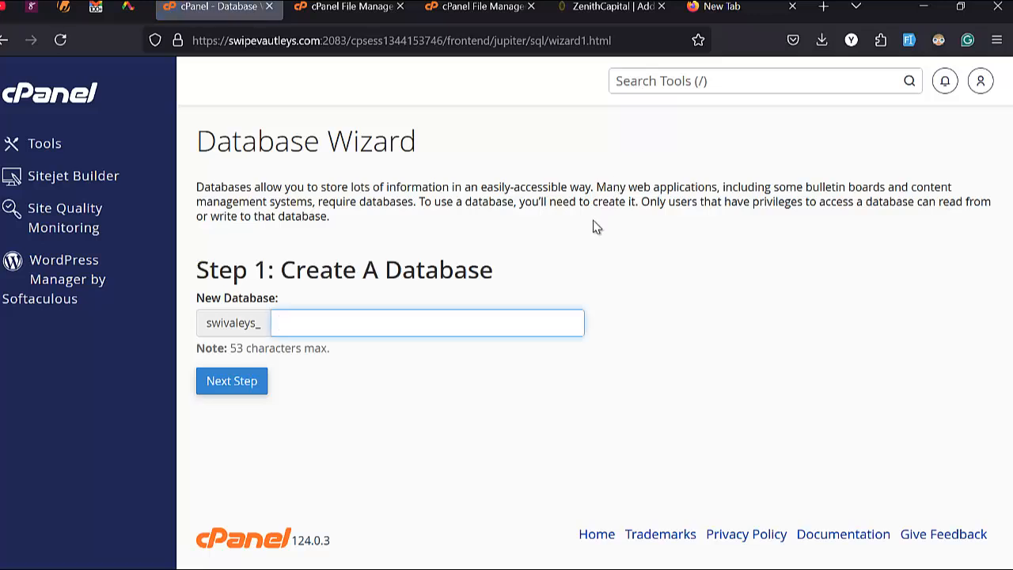
pyautogui.write('zen')
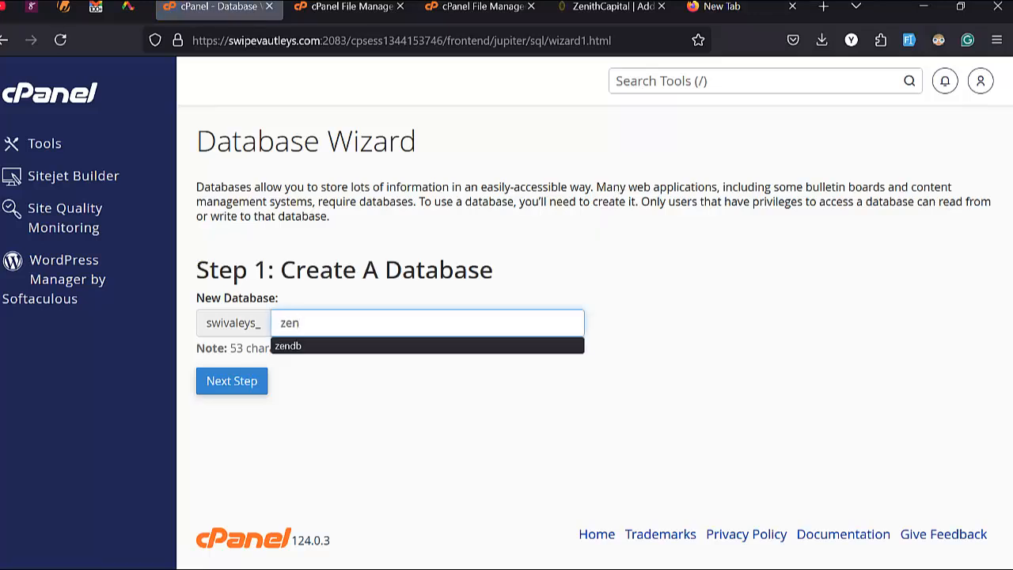
pyautogui.write('db')
pyautogui.click(244, 382)
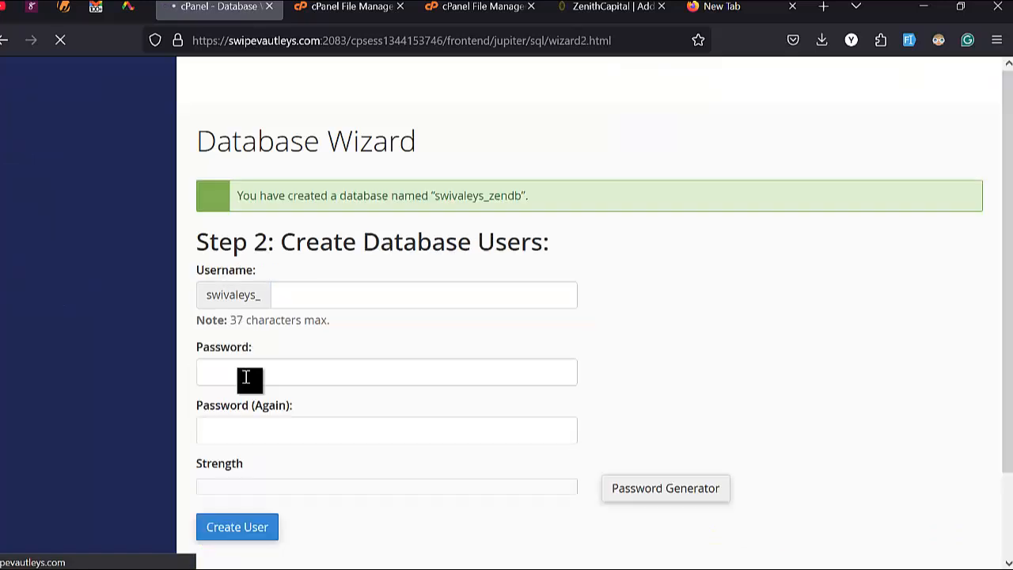
# Step: Enter zenuser as the database username and generate a strong random password for it
pyautogui.write('zen')
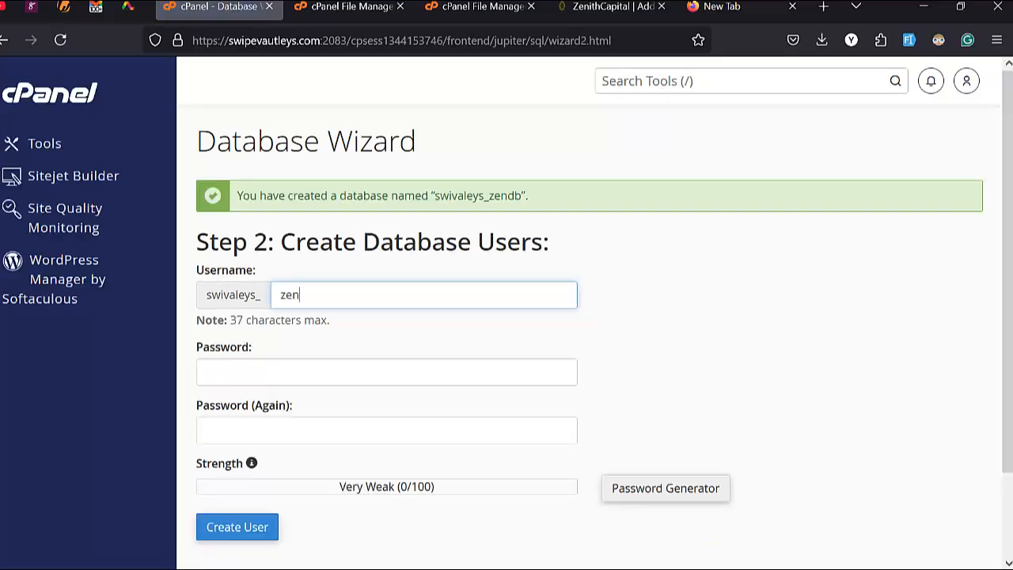
pyautogui.write('user')
pyautogui.click(360, 373)
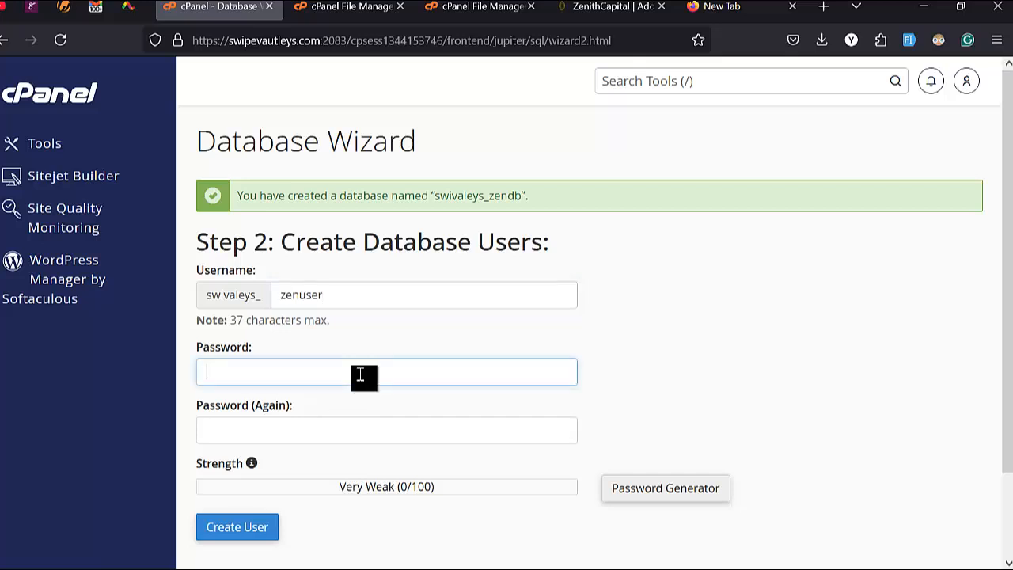
pyautogui.click(694, 494)
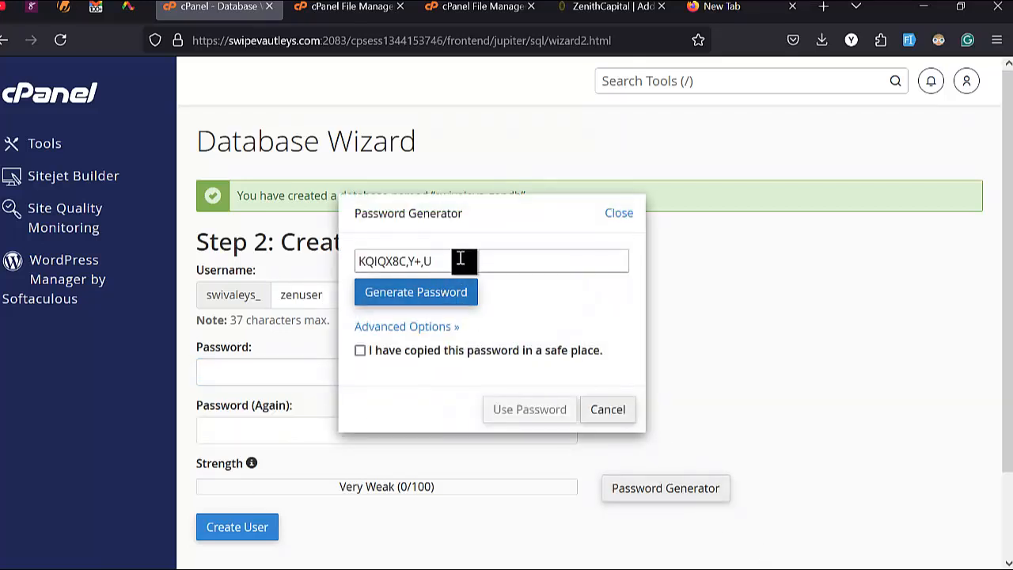
pyautogui.moveTo(19, 258)
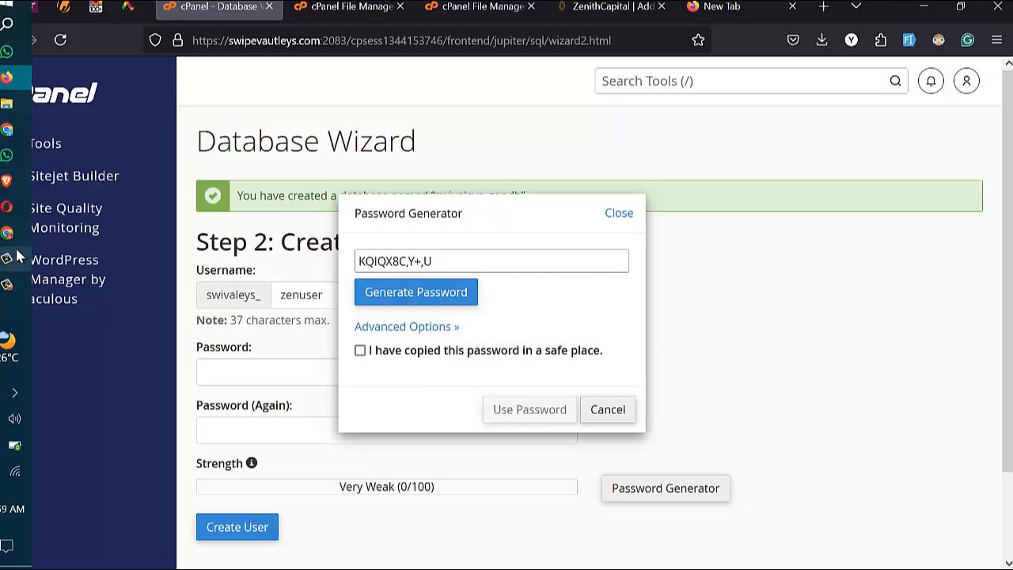
pyautogui.press('super')
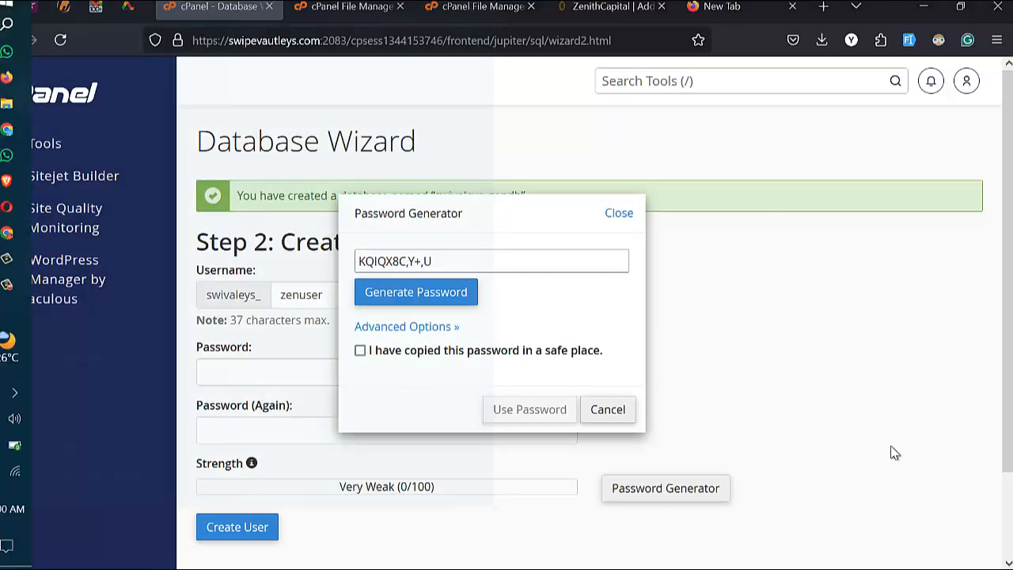
# Step: Launch Notepad, copy the generated password, confirm it is saved, and fill both password fields
pyautogui.write('note')
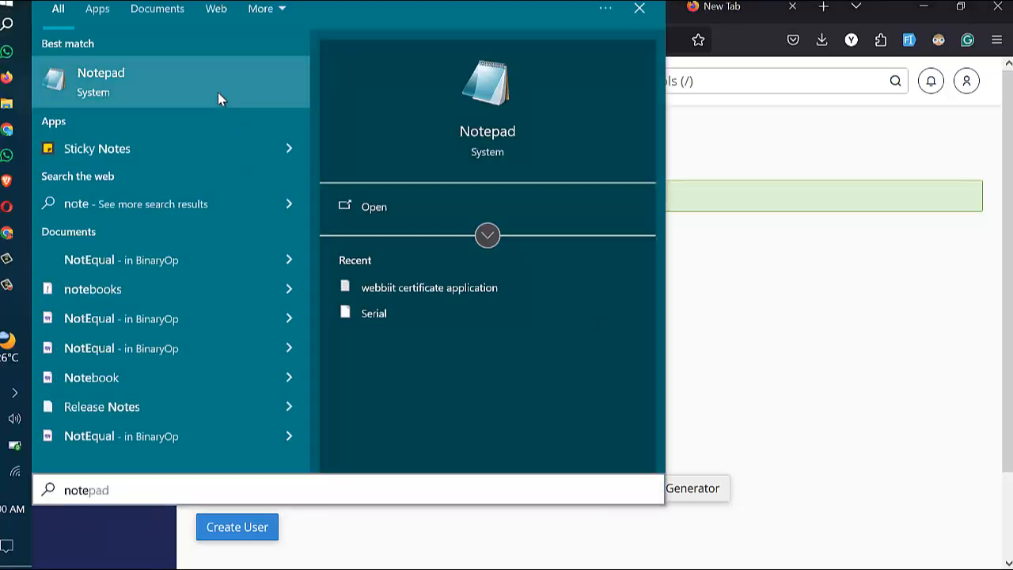
pyautogui.click(217, 92)
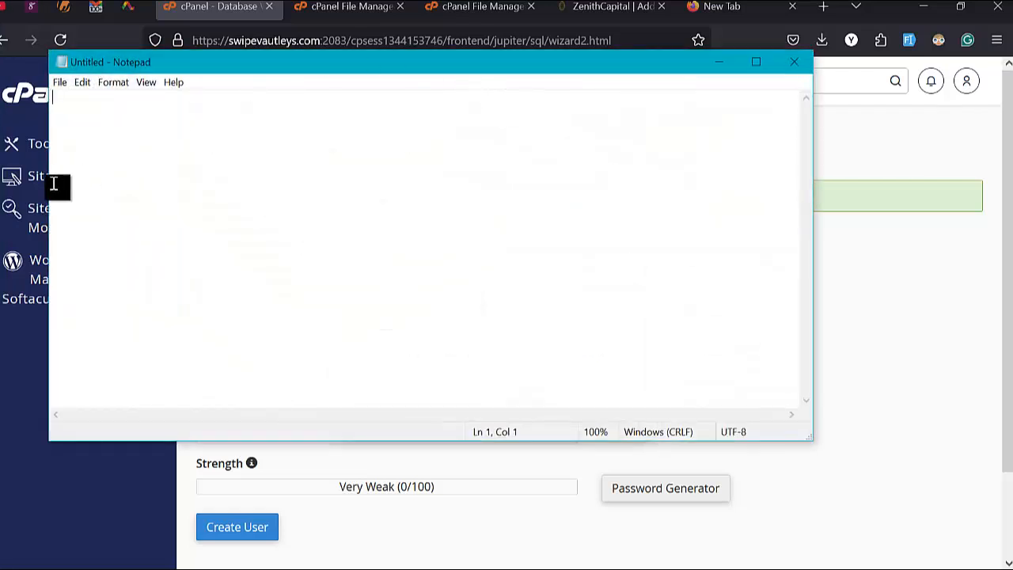
pyautogui.moveTo(51, 184); pyautogui.dragTo(539, 229)
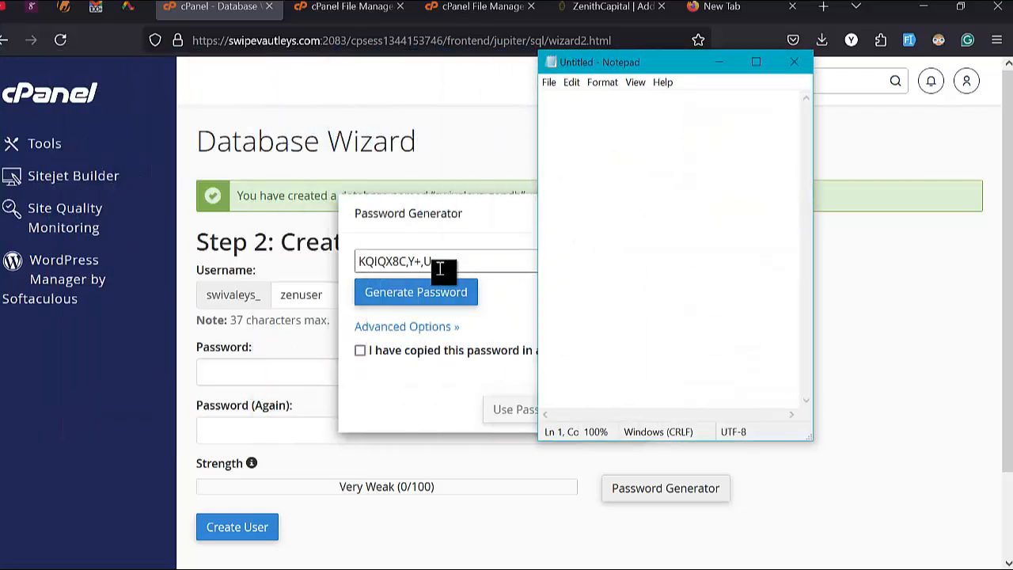
pyautogui.tripleClick(452, 264)
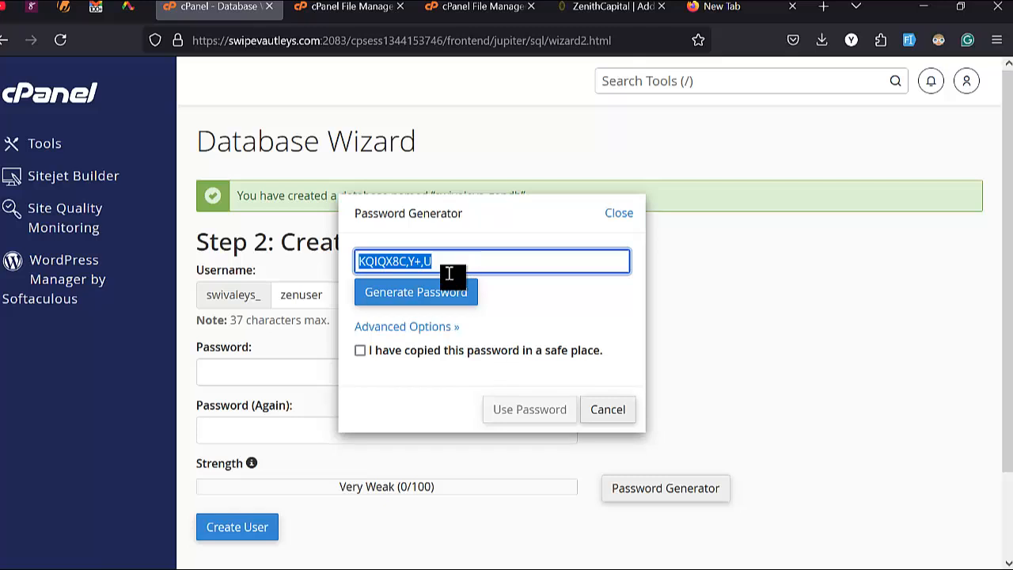
pyautogui.rightClick(447, 268)
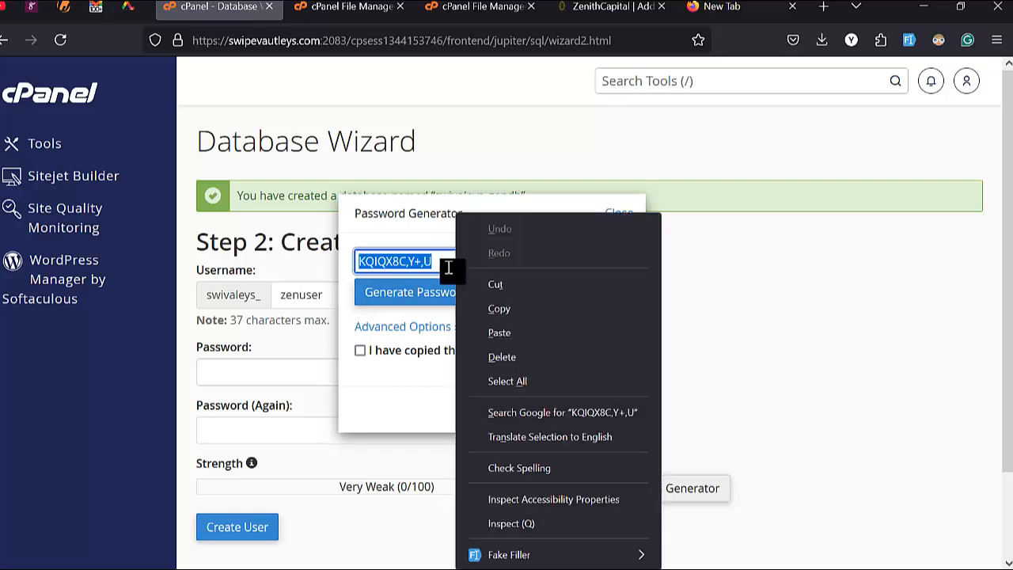
pyautogui.click(500, 308)
pyautogui.click(411, 350)
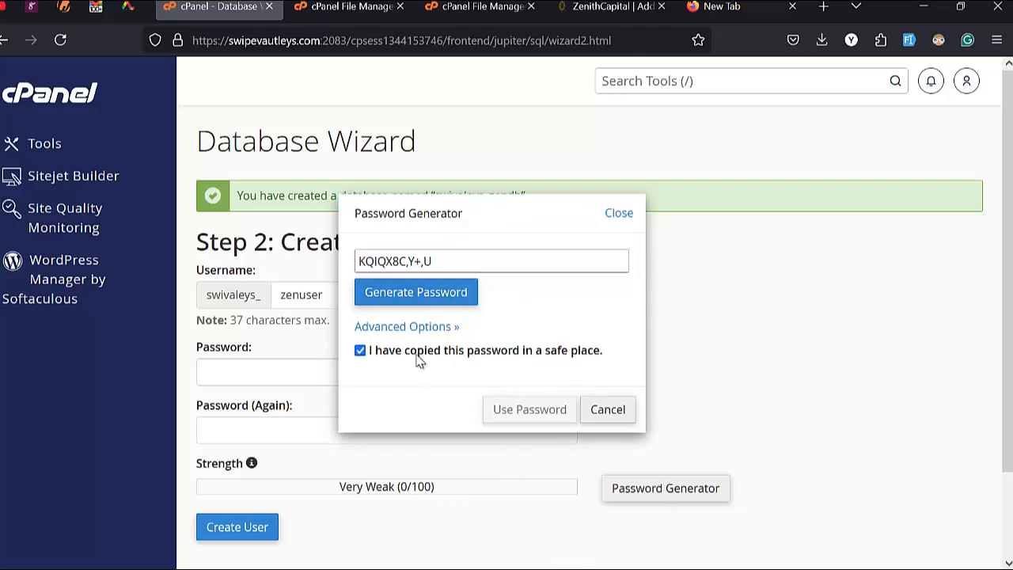
pyautogui.click(518, 415)
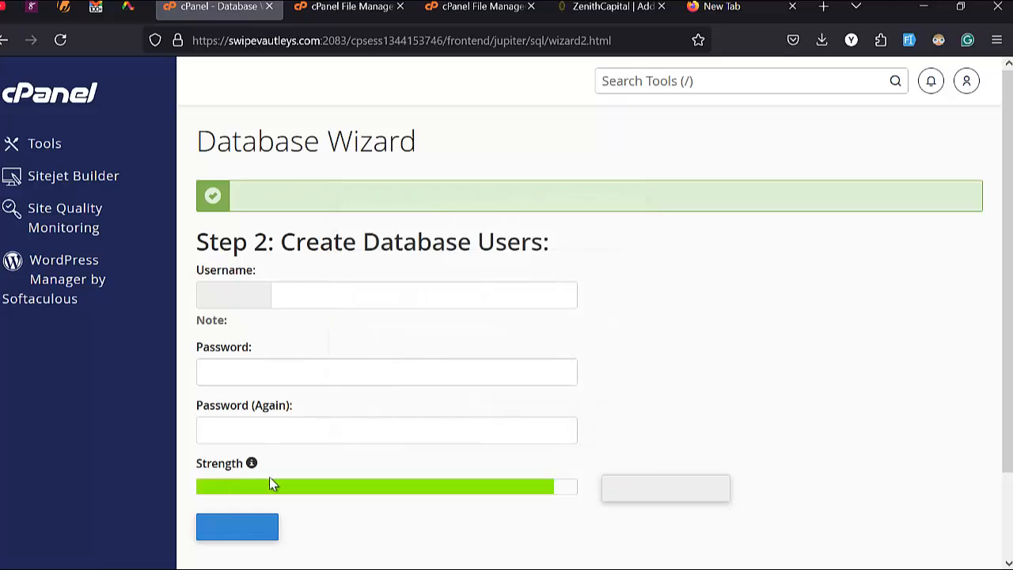
# Step: Paste the generated password into a blank Notepad note and start a new line
pyautogui.moveTo(4, 324)
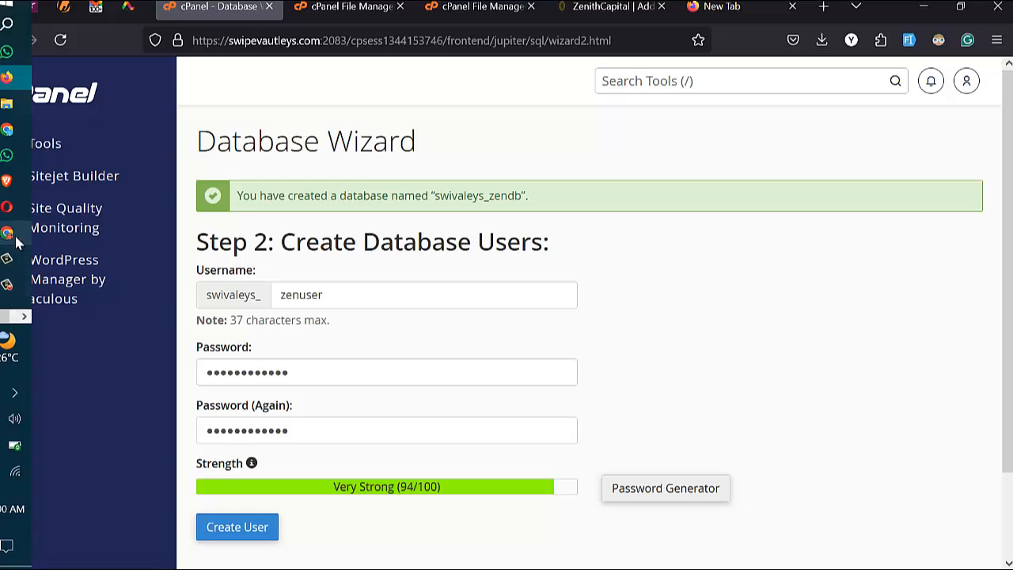
pyautogui.moveTo(17, 241)
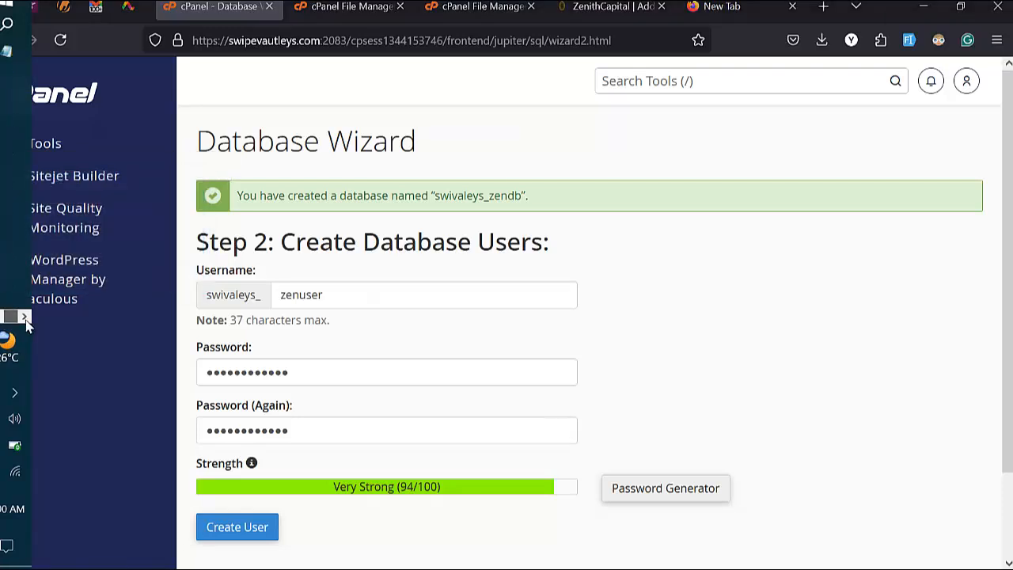
pyautogui.click(7, 51)
pyautogui.hotkey('ctrl', 'v')
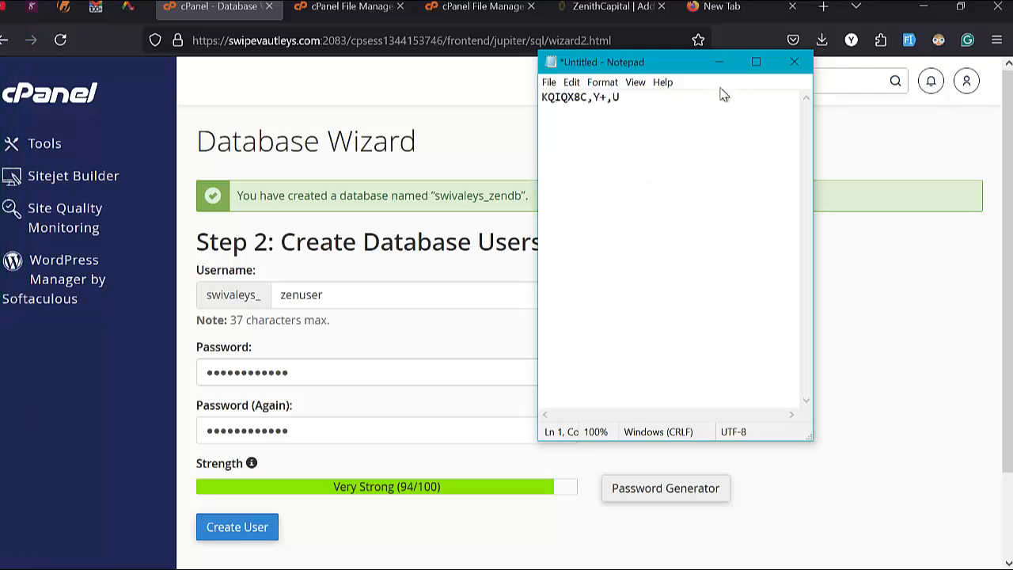
pyautogui.press('Return')
# Step: Add the database name swivaleys_zendb to the notes and create user swivaleys_zenuser
pyautogui.click(507, 213)
pyautogui.doubleClick(482, 197)
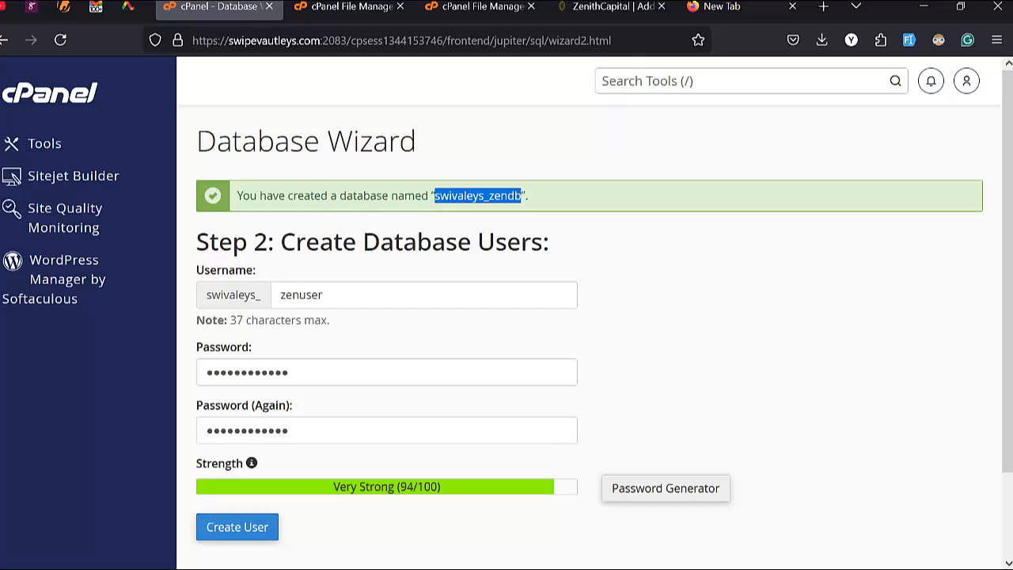
pyautogui.moveTo(9, 291)
pyautogui.click(25, 317)
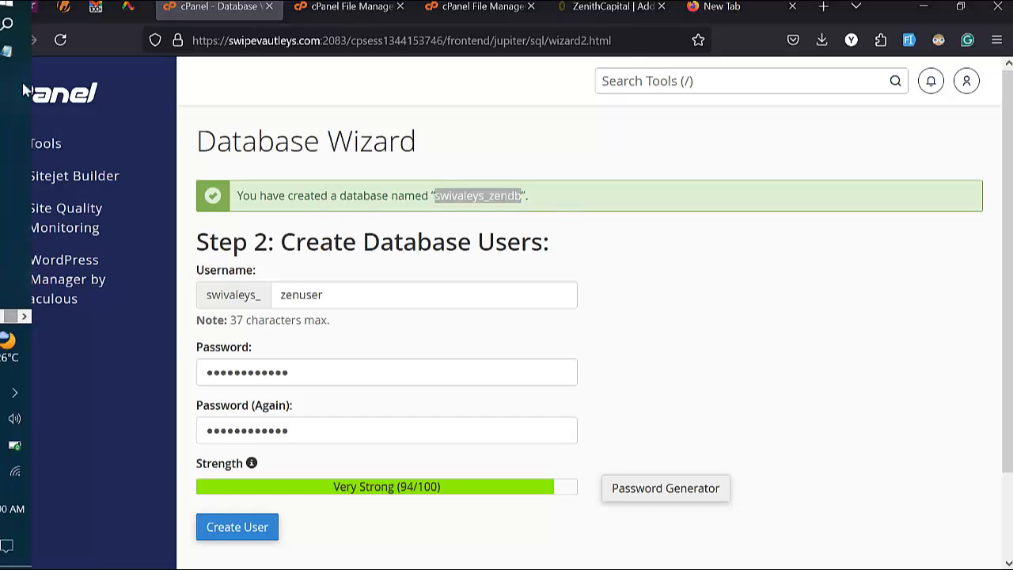
pyautogui.click(9, 55)
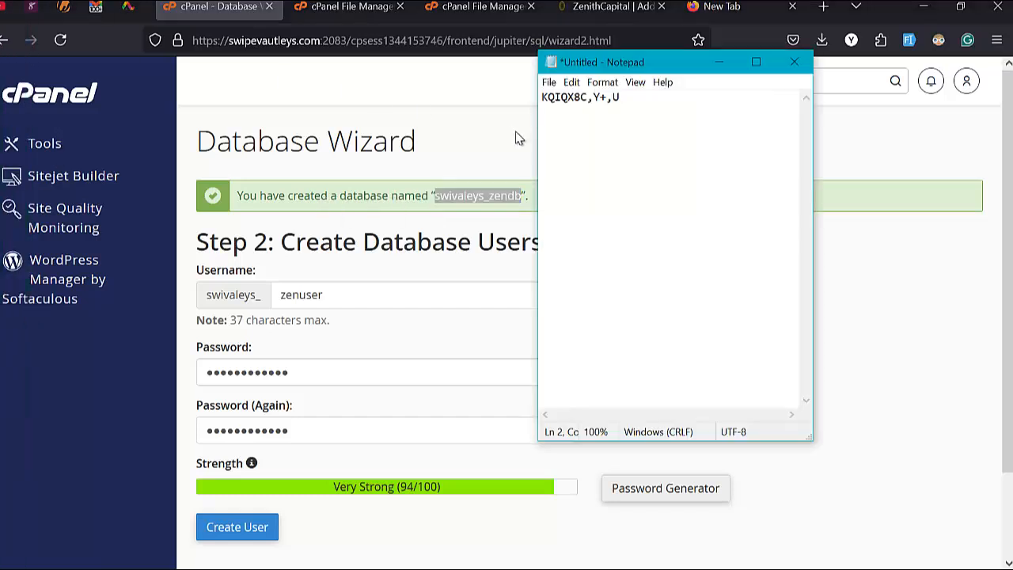
pyautogui.hotkey('ctrl', 'v')
pyautogui.scroll(-2, 269, 411)
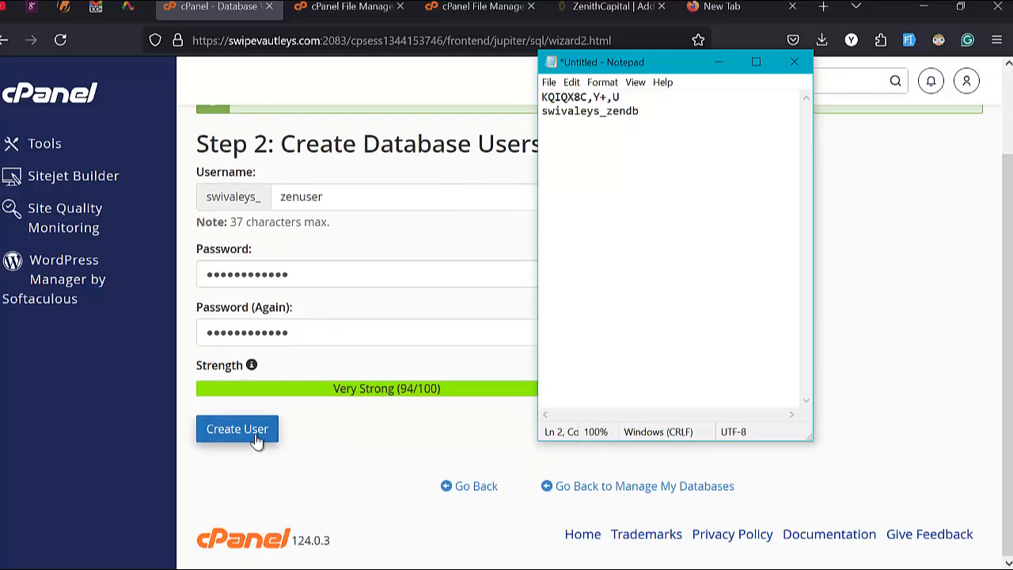
pyautogui.click(255, 433)
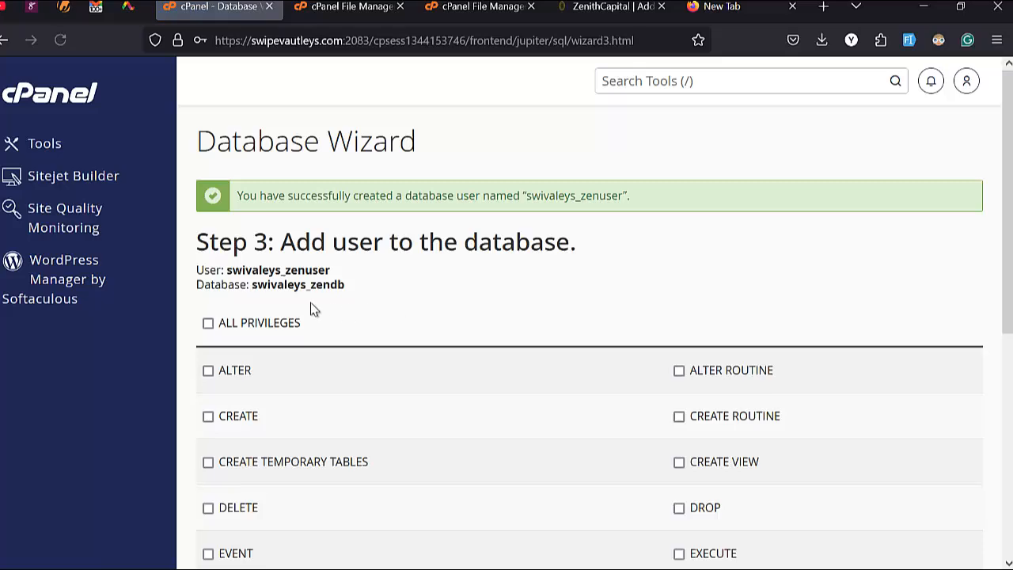
# Step: Grant swivaleys_zenuser ALL PRIVILEGES on swivaleys_zendb, replacing the notes line with the User/Database lines
pyautogui.click(212, 326)
pyautogui.scroll(-5, 222, 332)
pyautogui.scroll(5, 244, 393)
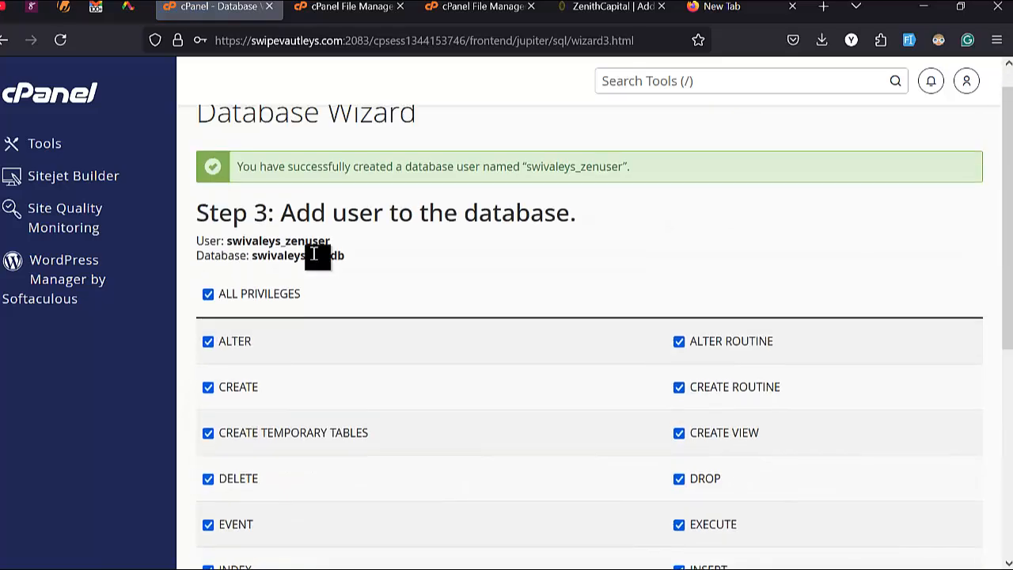
pyautogui.doubleClick(301, 286)
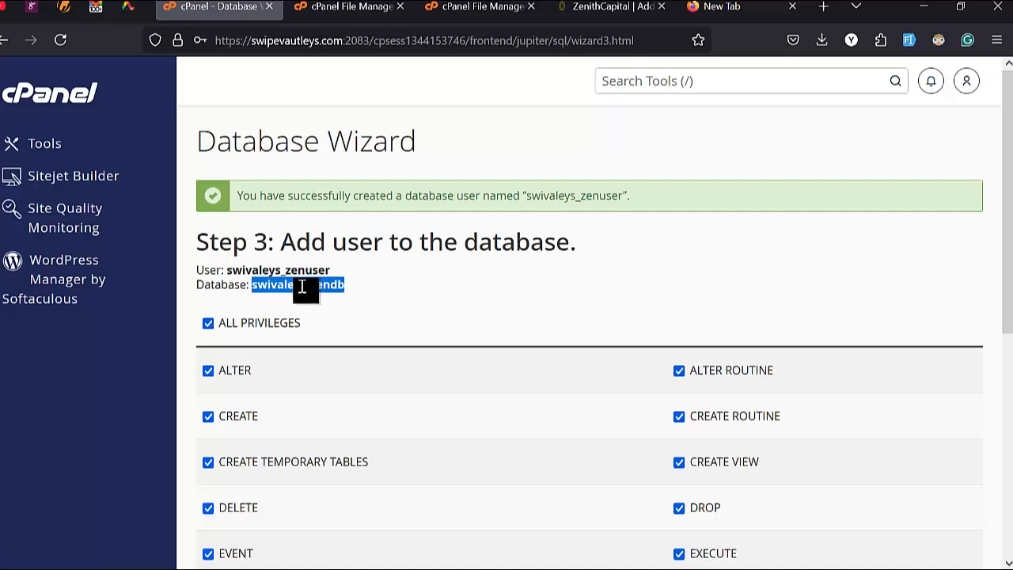
pyautogui.click(313, 290)
pyautogui.moveTo(347, 286); pyautogui.dragTo(194, 283)
pyautogui.hotkey('ctrl', 'c')
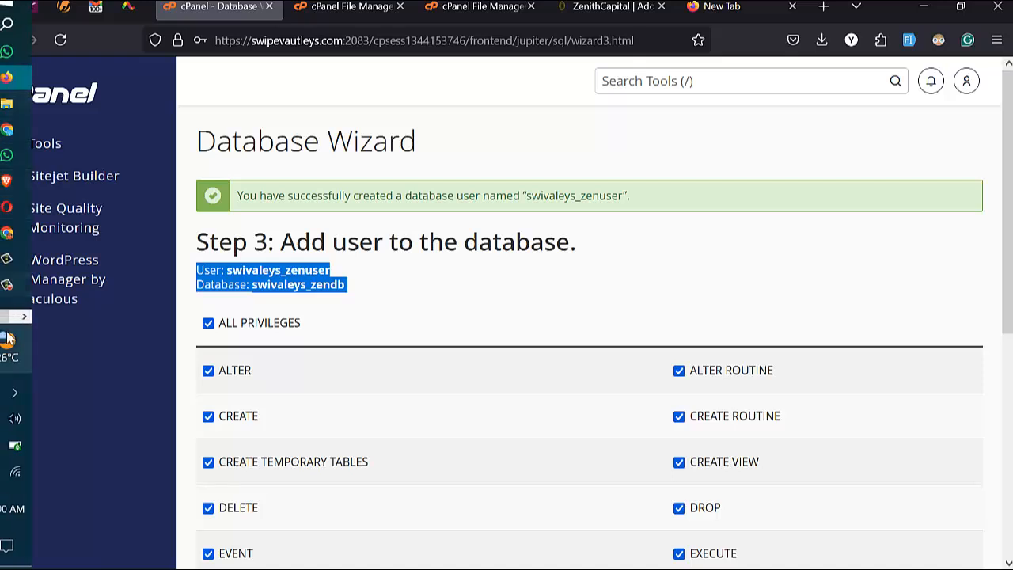
pyautogui.click(10, 316)
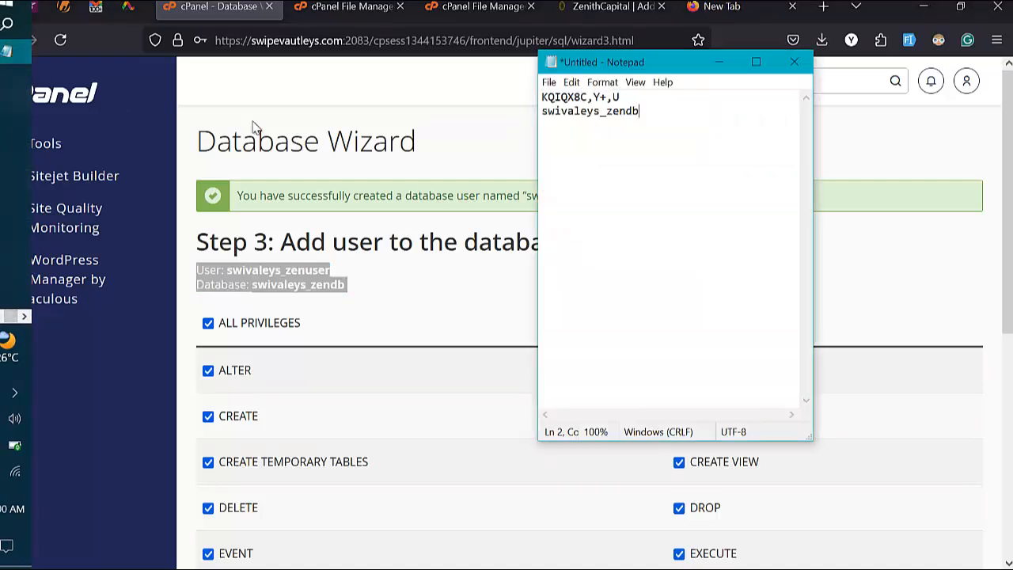
pyautogui.moveTo(547, 117); pyautogui.dragTo(649, 118)
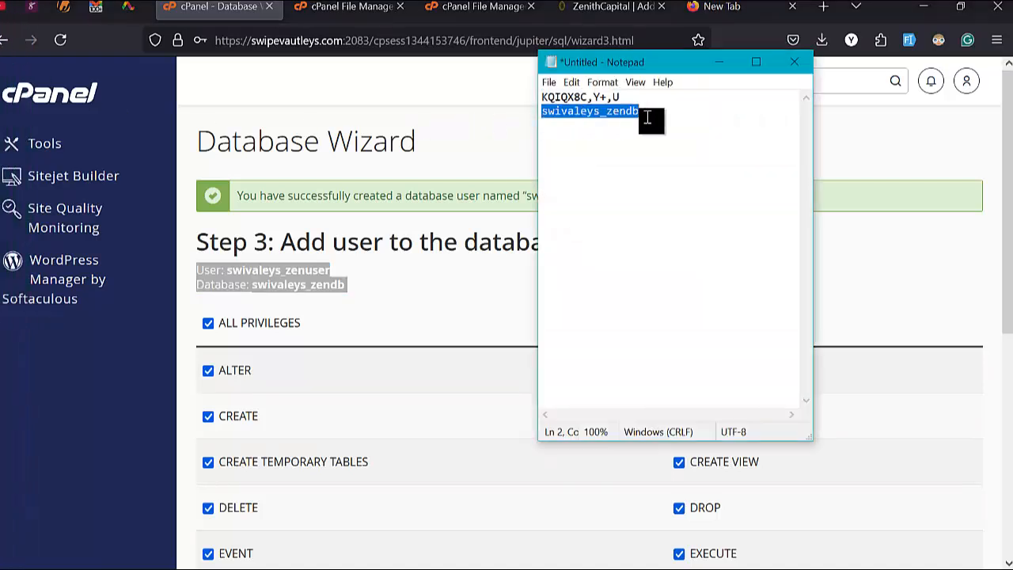
pyautogui.hotkey('ctrl', 'v')
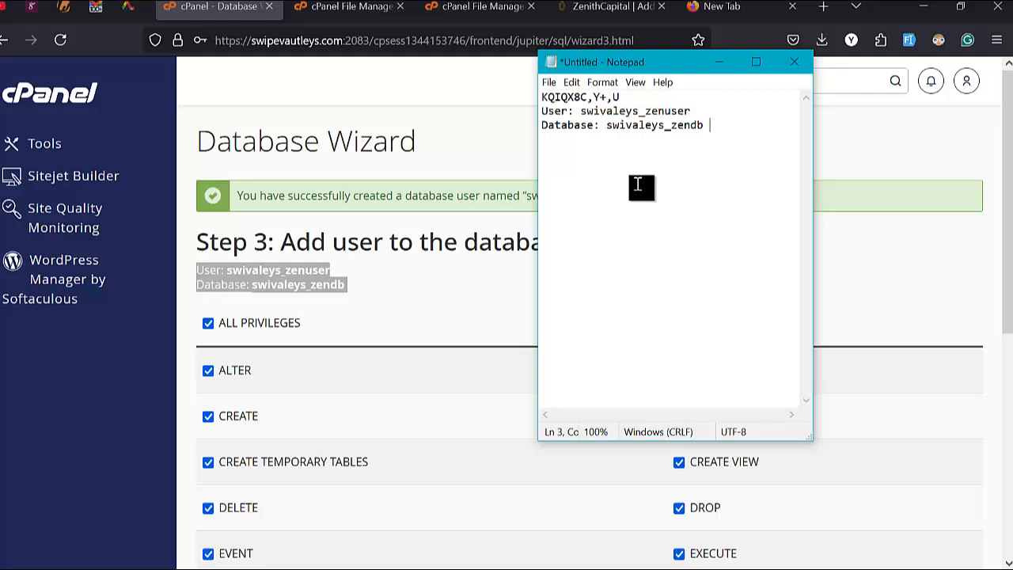
pyautogui.click(482, 194)
pyautogui.scroll(-5, 372, 389)
pyautogui.click(255, 395)
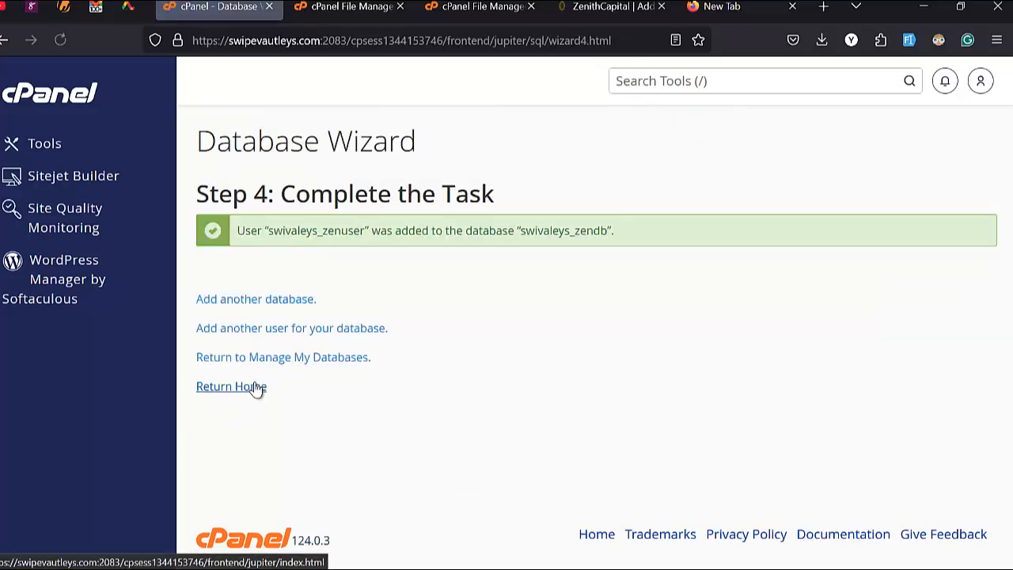
# Step: Confirm the 112.25 MB zenithcapital(1).zip upload finished, reload public_html, and close the upload tab
pyautogui.click(474, 6)
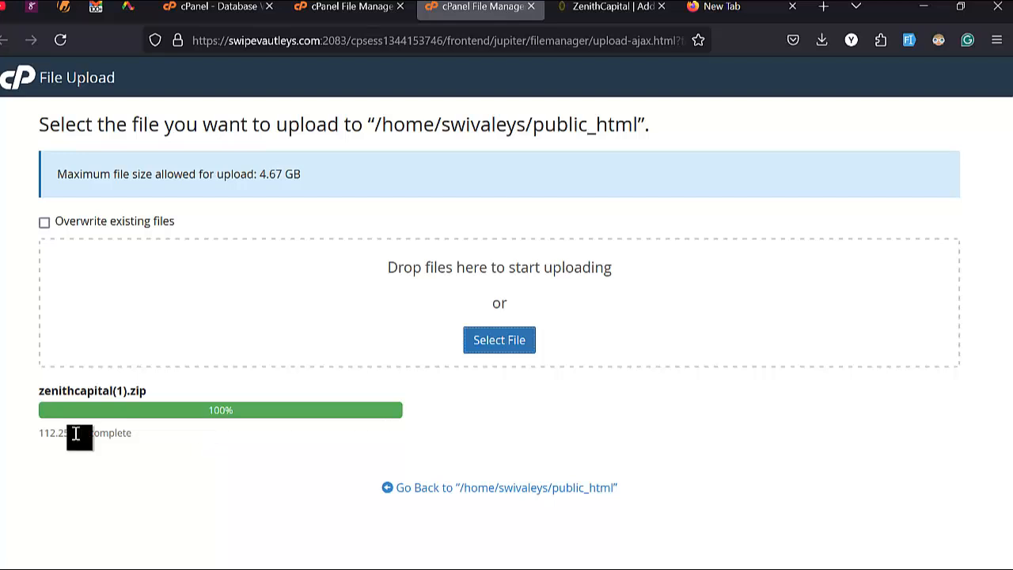
pyautogui.click(348, 6)
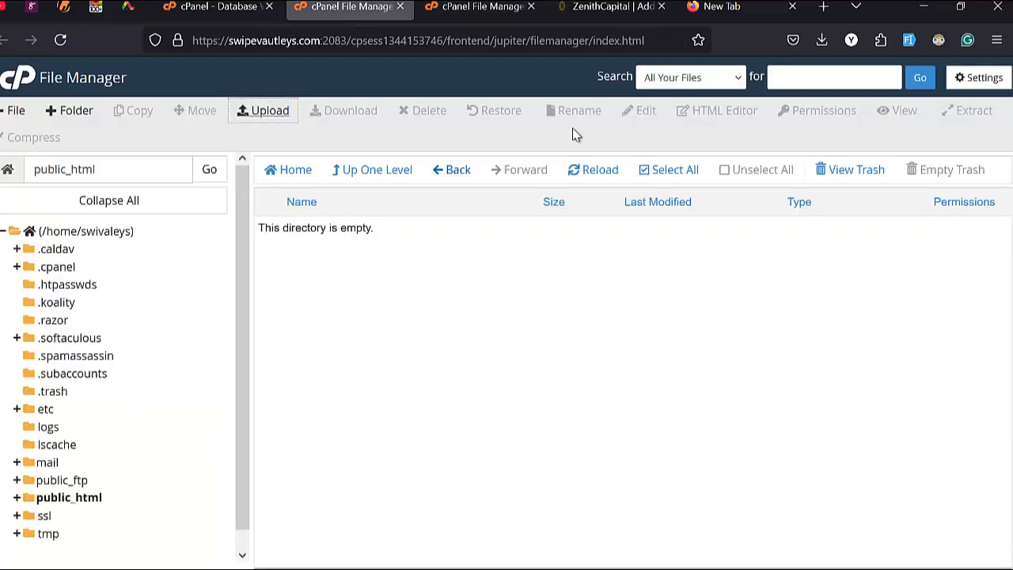
pyautogui.click(600, 170)
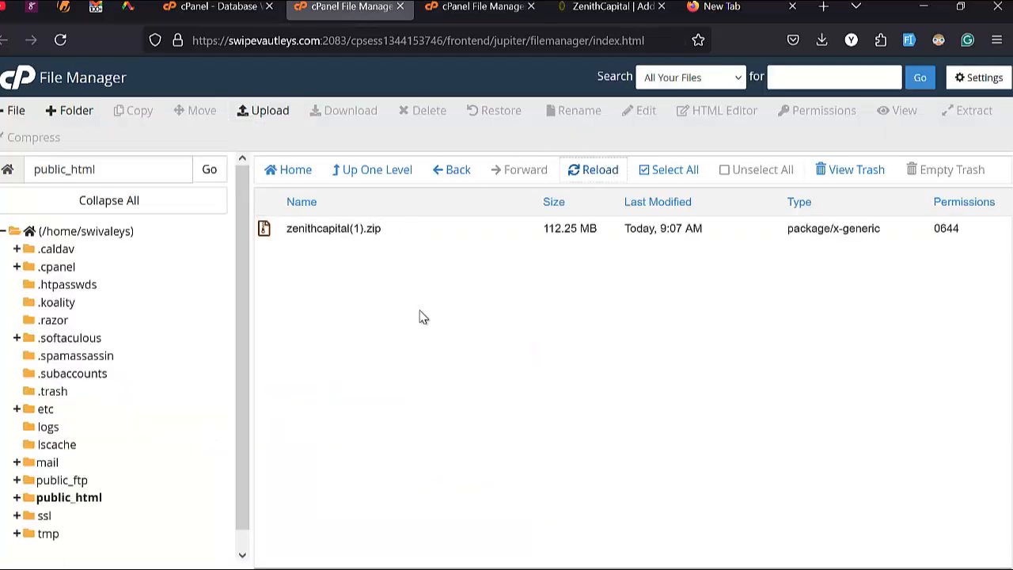
pyautogui.click(475, 8)
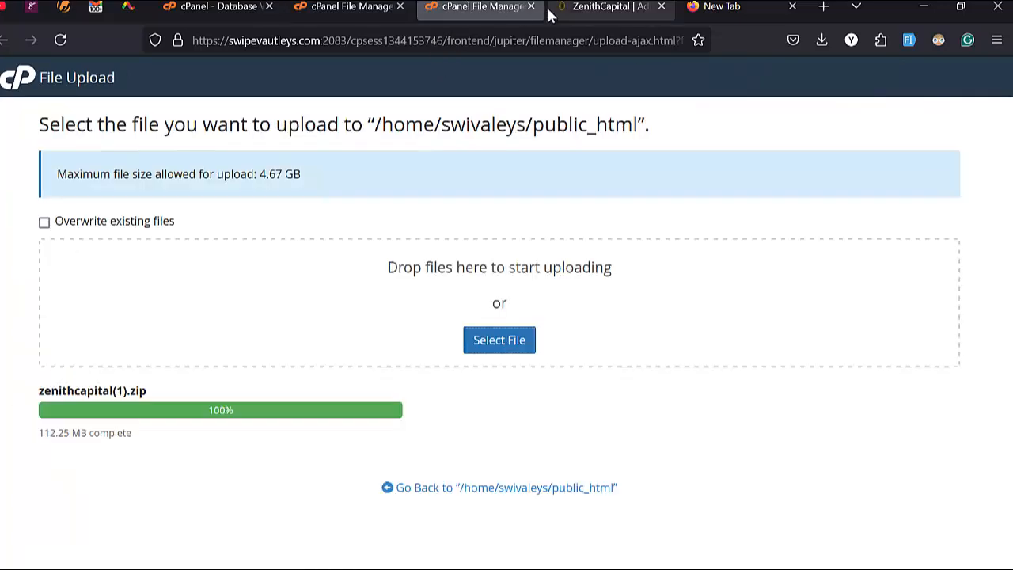
pyautogui.click(531, 6)
# Step: Extract zenithcapital(1).zip into public_html via its right-click Extract option
pyautogui.click(394, 7)
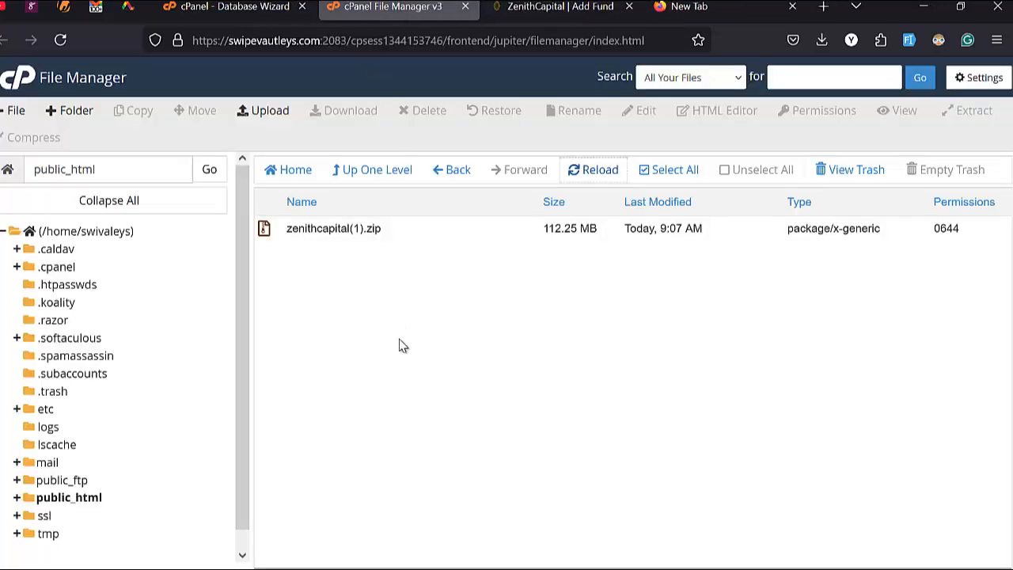
pyautogui.rightClick(418, 236)
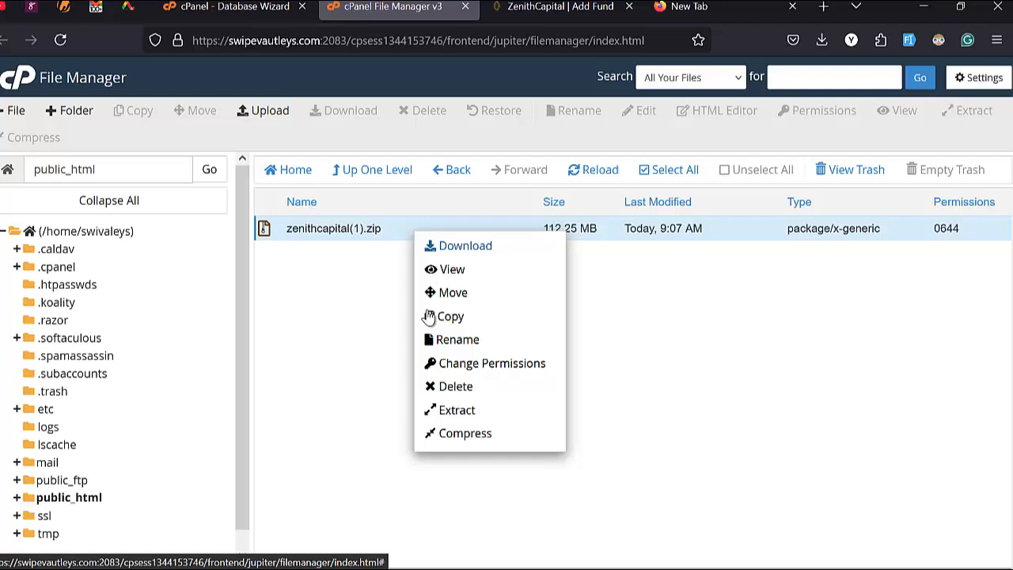
pyautogui.click(456, 411)
pyautogui.click(616, 394)
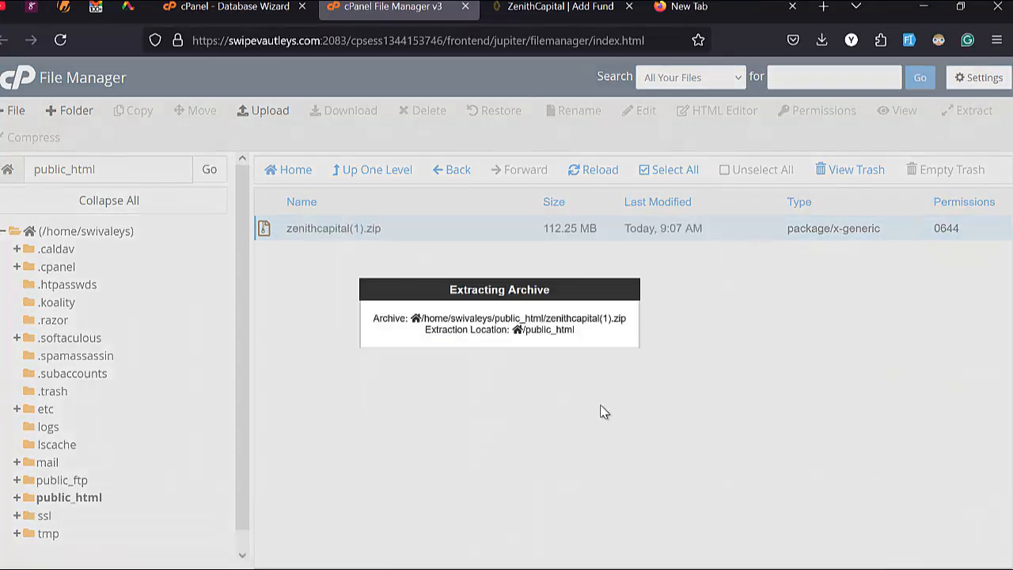
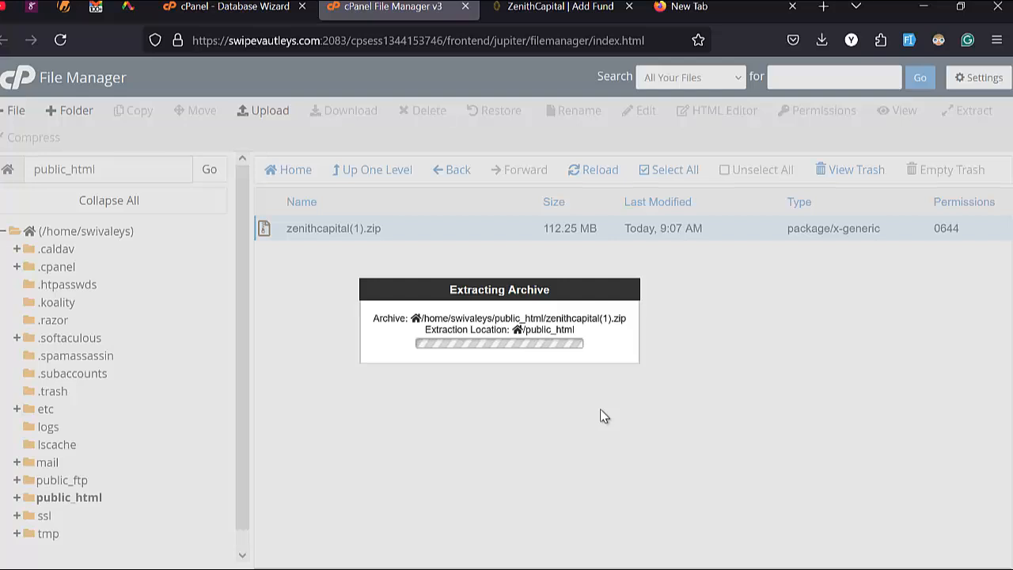
# Step: Search cPanel tools for 'php' to open phpMyAdmin, then return to the File Manager extraction
pyautogui.click(233, 6)
pyautogui.click(687, 81)
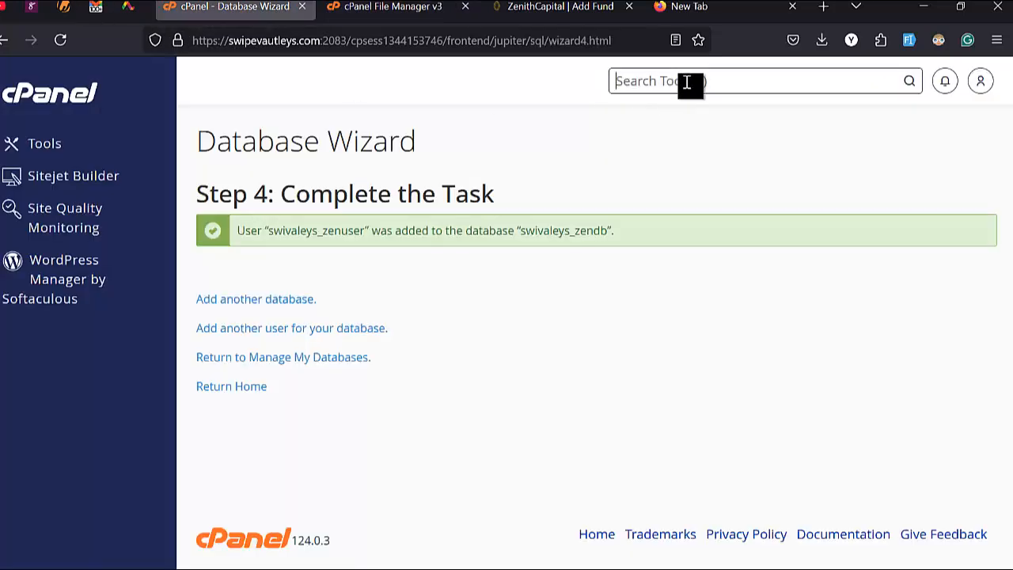
pyautogui.write('php')
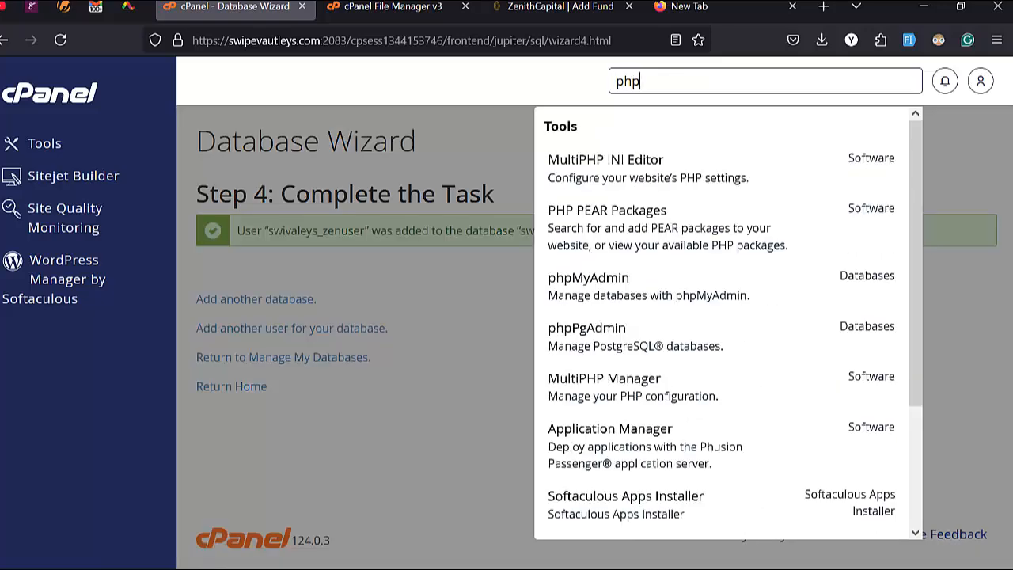
pyautogui.click(581, 303)
pyautogui.hotkey('ctrl', 'Tab')
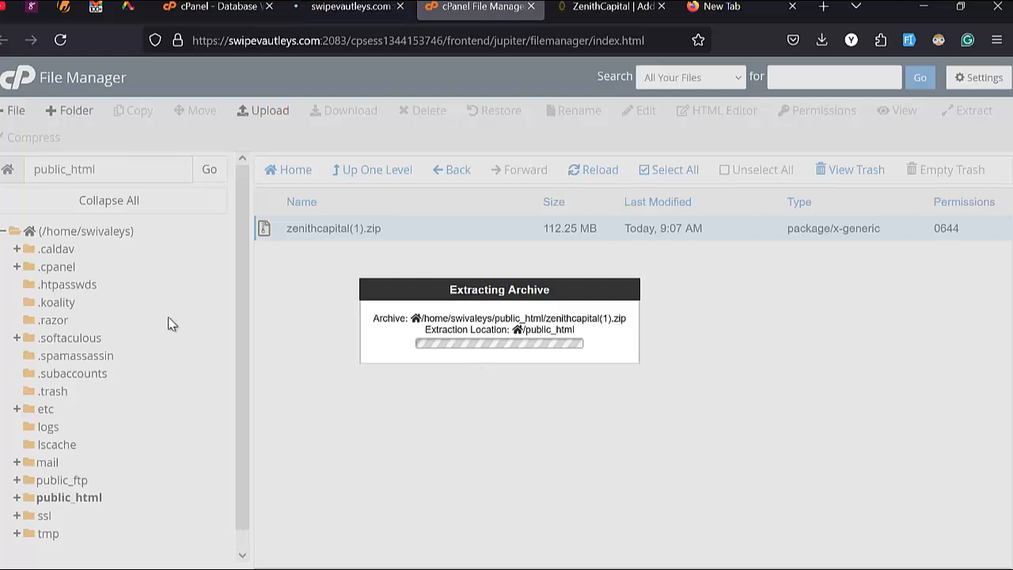
pyautogui.moveTo(2, 458)
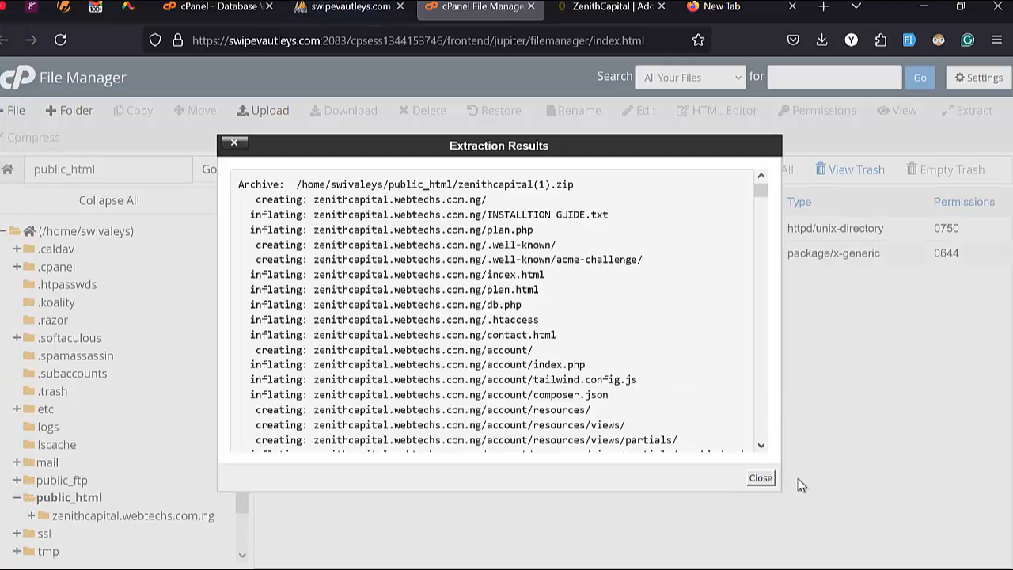
# Step: Move all contents of the zenithcapital.webtechs.com.ng folder to /public_html/
pyautogui.click(760, 478)
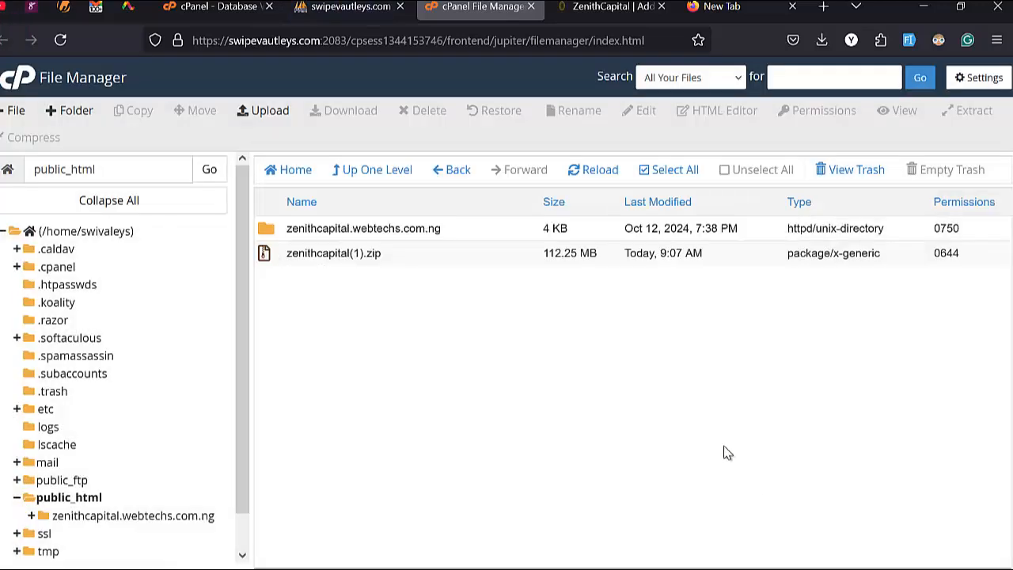
pyautogui.doubleClick(494, 230)
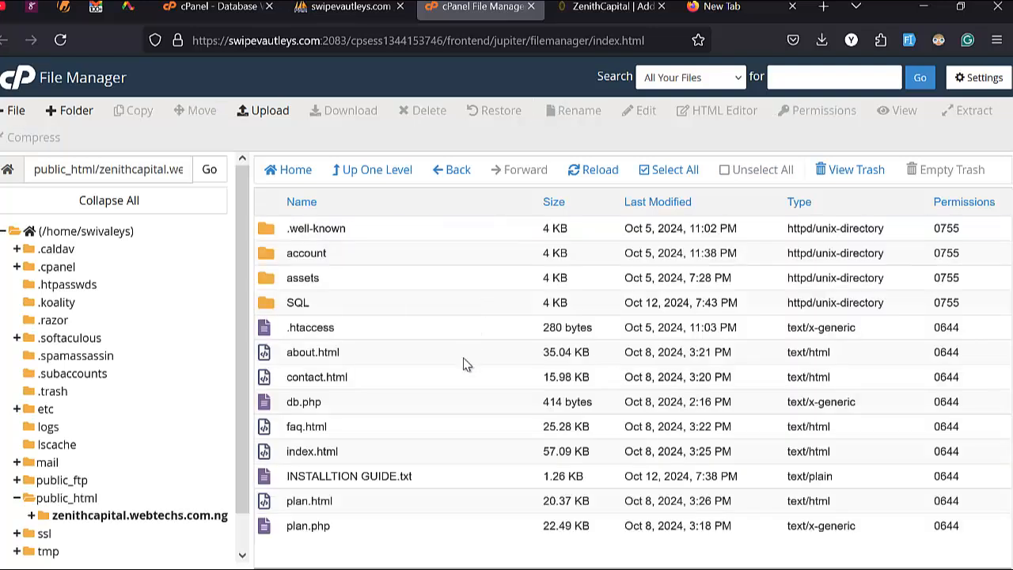
pyautogui.click(697, 176)
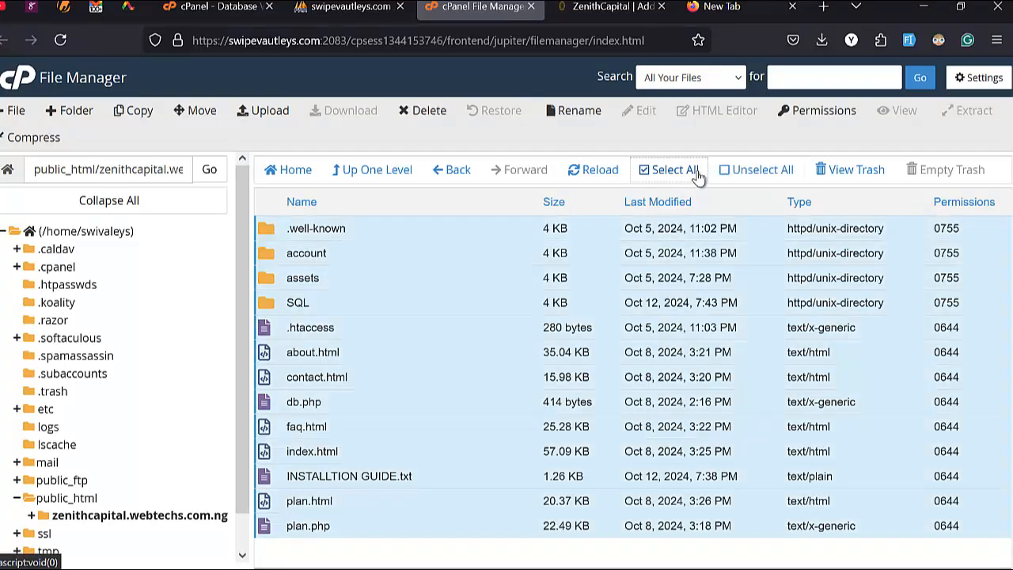
pyautogui.click(202, 112)
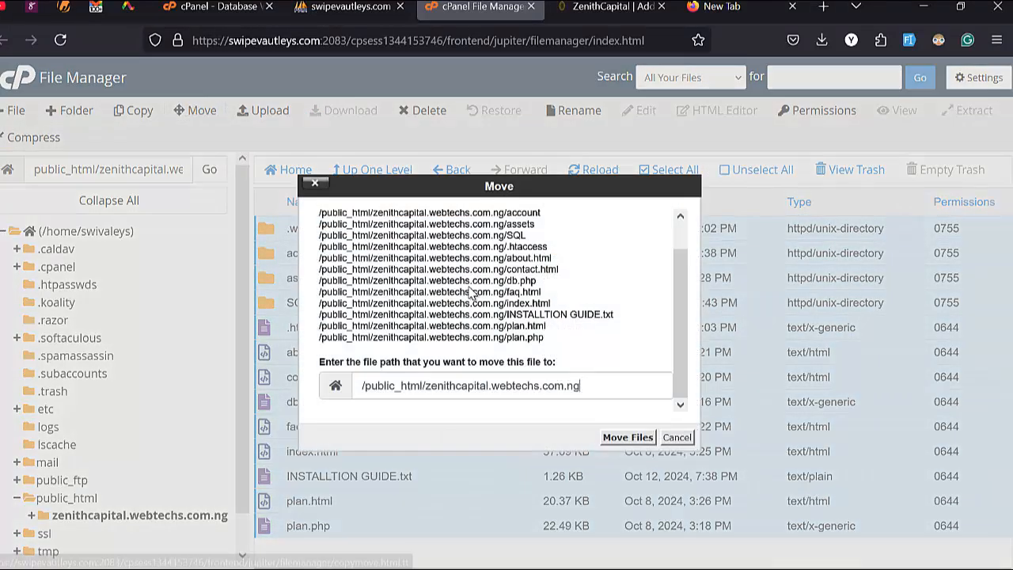
pyautogui.press('BackSpace')
pyautogui.press('BackSpace')
pyautogui.press('BackSpace')
pyautogui.press('BackSpace')
pyautogui.press('BackSpace')
pyautogui.press('BackSpace')
pyautogui.press('BackSpace')
pyautogui.press('BackSpace')
pyautogui.press('BackSpace')
pyautogui.press('BackSpace')
pyautogui.press('BackSpace')
pyautogui.press('BackSpace')
pyautogui.press('BackSpace')
pyautogui.press('BackSpace')
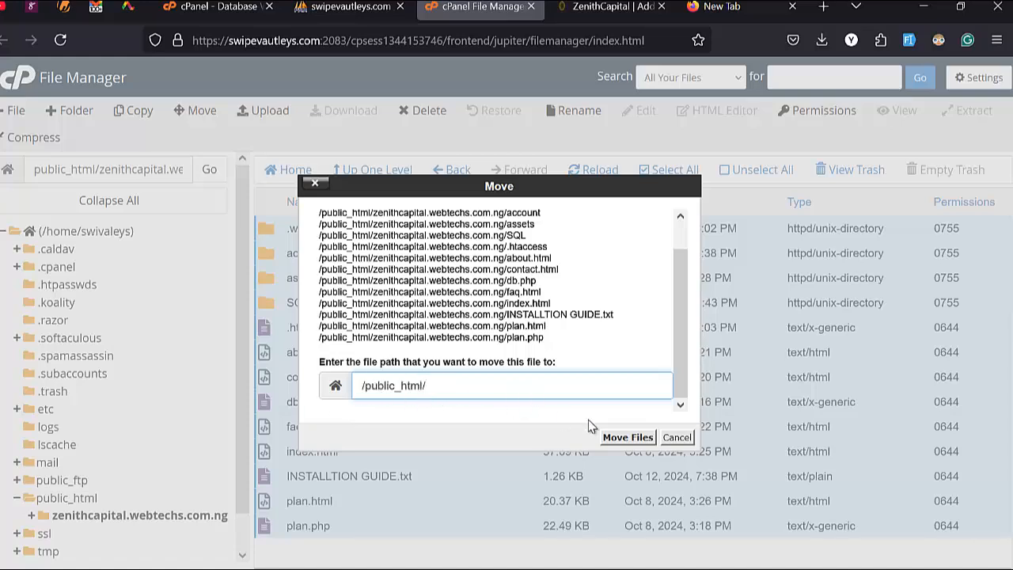
pyautogui.click(628, 437)
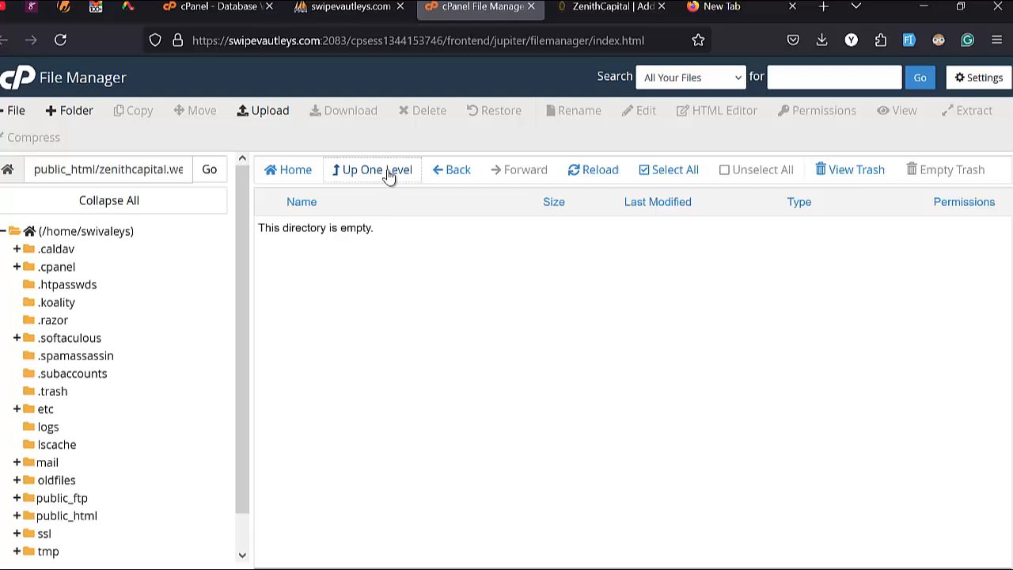
# Step: Back in public_html, permanently delete the empty zenithcapital.webtechs.com.ng folder, skipping the trash
pyautogui.click(386, 172)
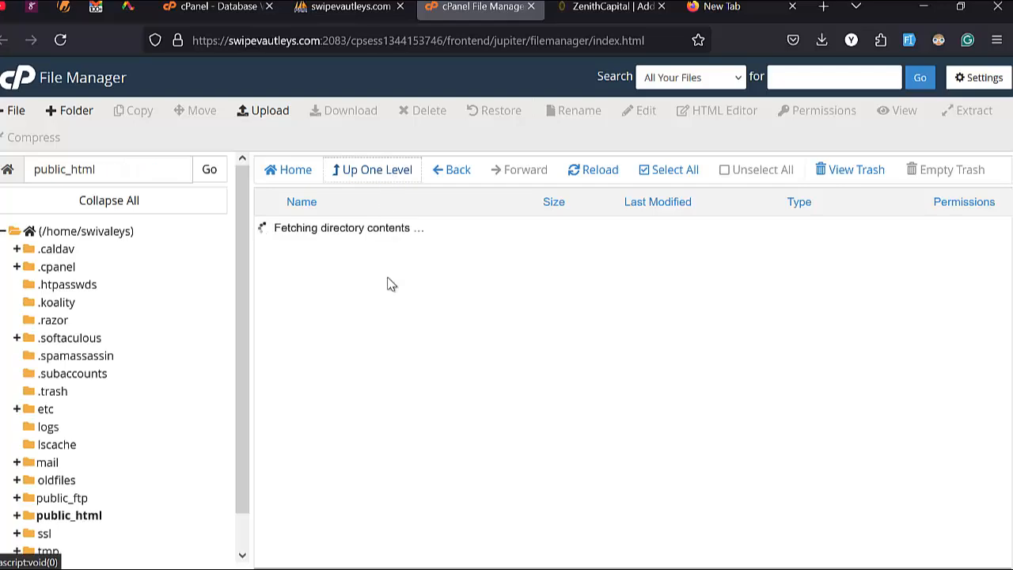
pyautogui.scroll(-1, 372, 387)
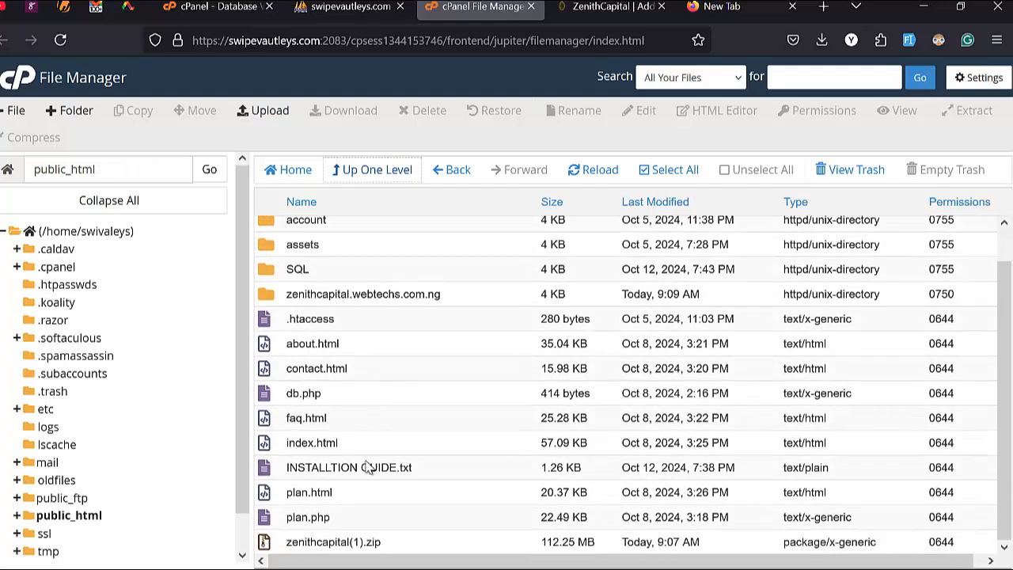
pyautogui.scroll(1, 369, 461)
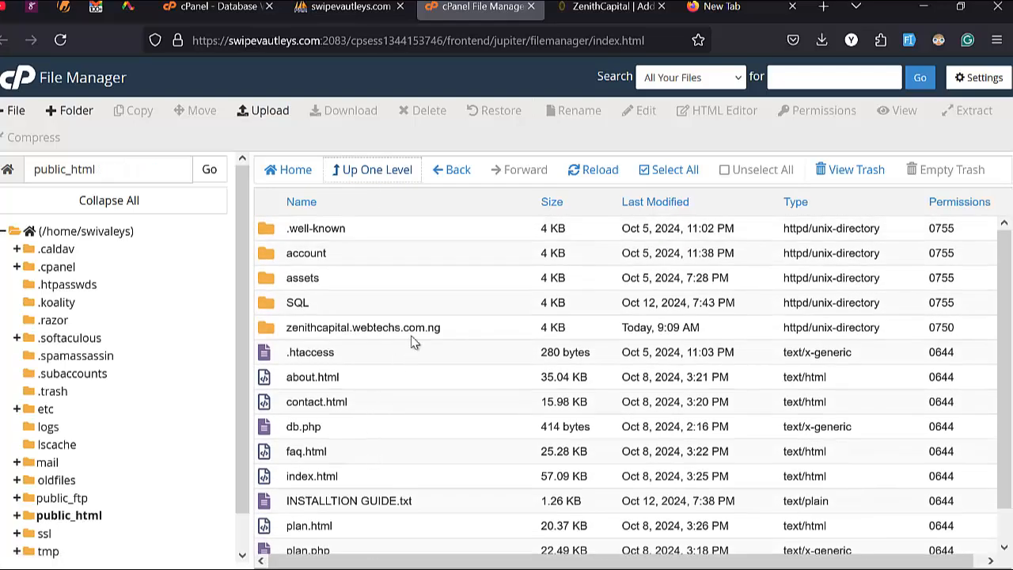
pyautogui.click(460, 336)
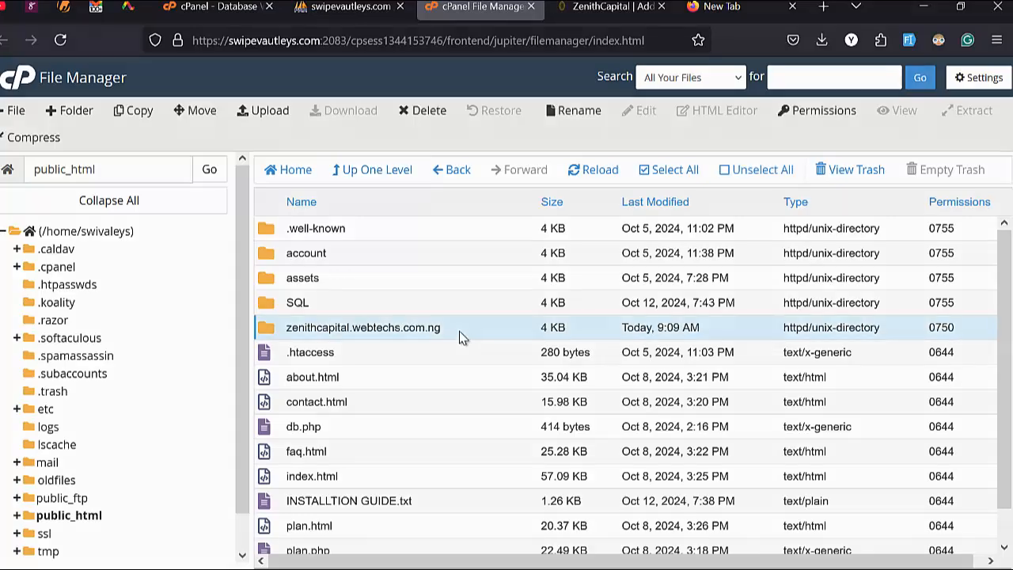
pyautogui.press('Delete')
pyautogui.click(491, 320)
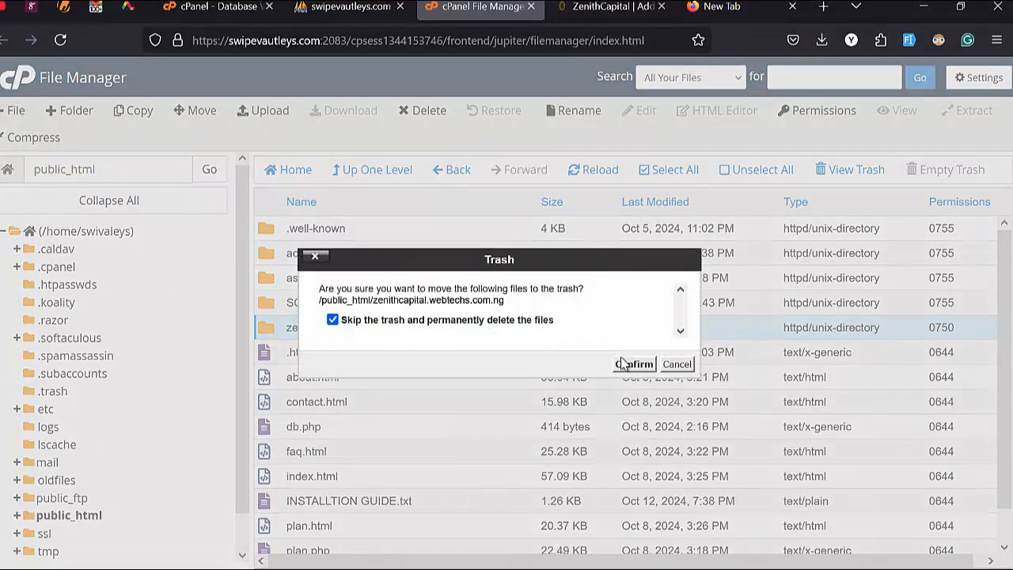
pyautogui.click(633, 364)
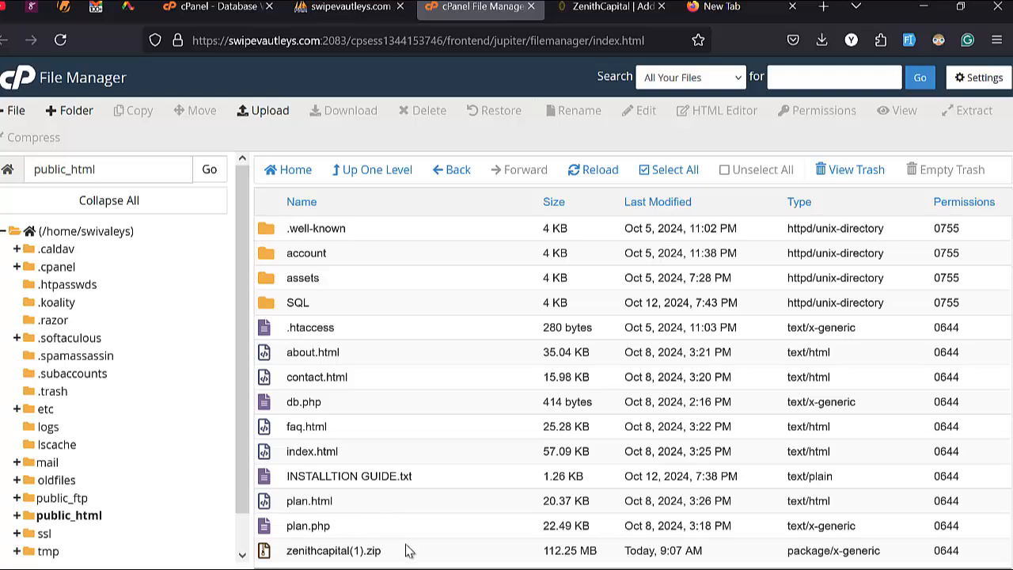
# Step: Permanently delete the zenithcapital(1).zip archive, skipping the trash
pyautogui.click(409, 554)
pyautogui.press('Delete')
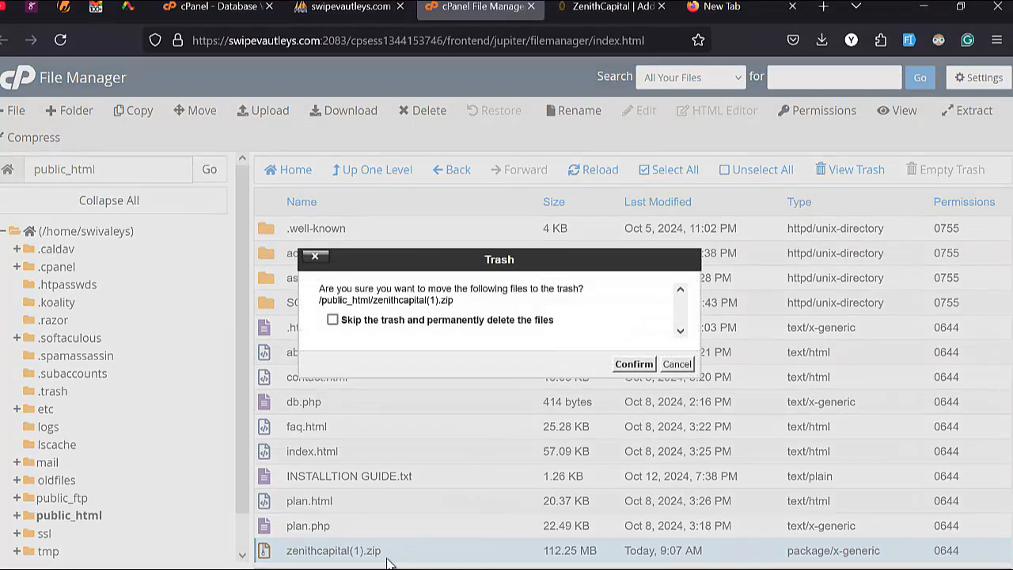
pyautogui.click(464, 321)
pyautogui.click(634, 365)
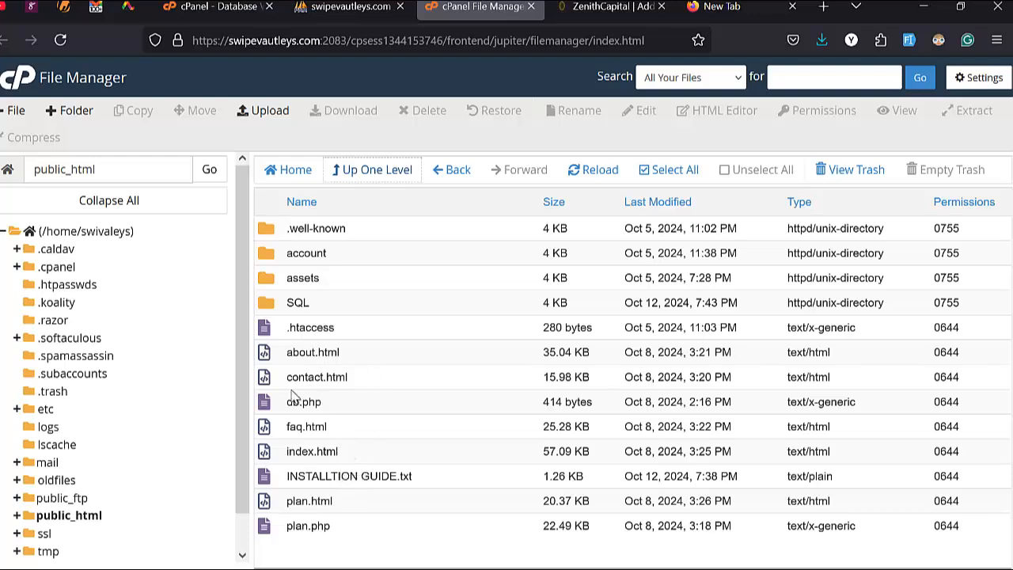
# Step: Open public_html/account and locate its .env file among the Laravel app files
pyautogui.doubleClick(353, 256)
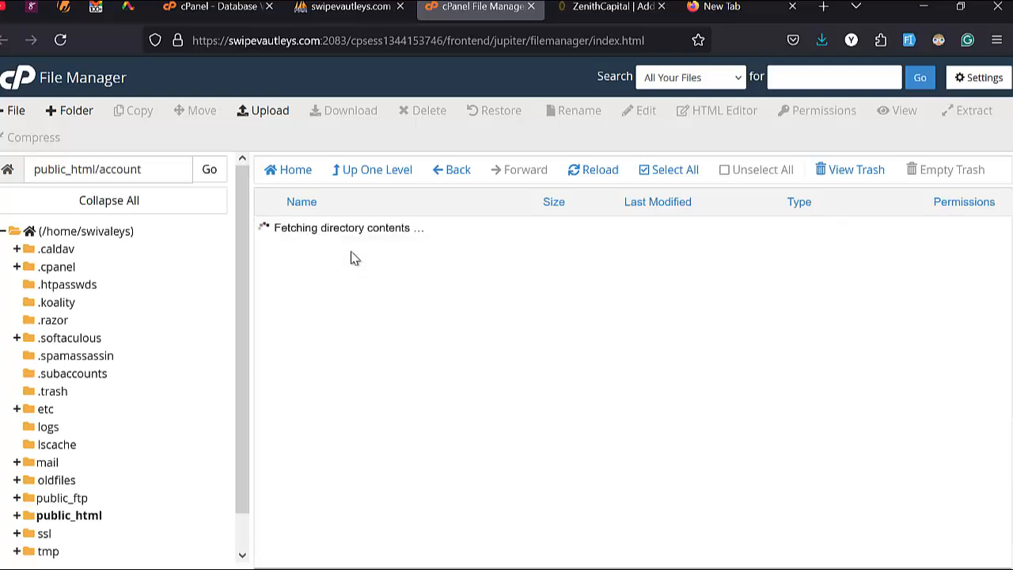
pyautogui.scroll(-5, 356, 364)
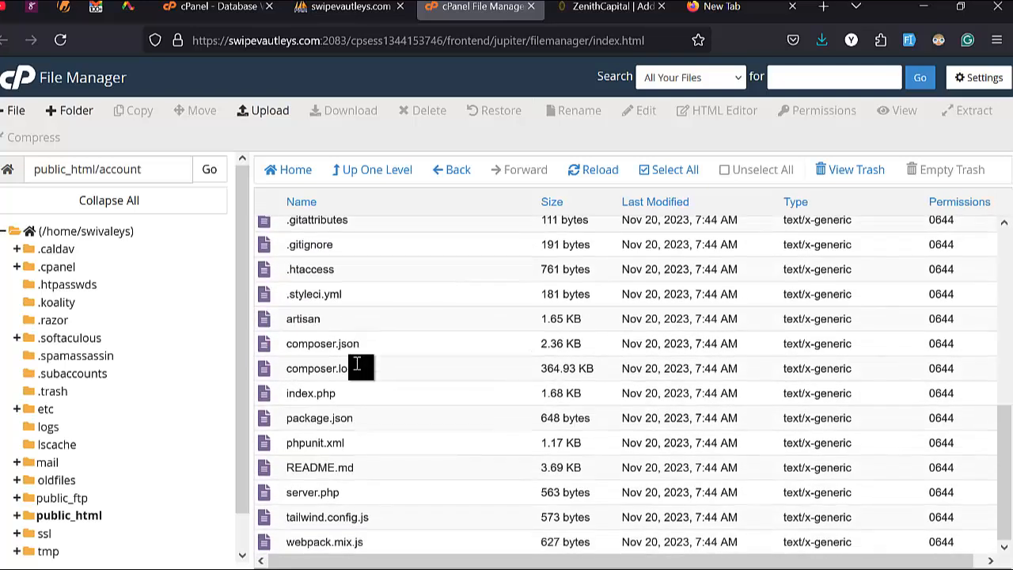
pyautogui.scroll(5, 356, 365)
pyautogui.scroll(-5, 356, 365)
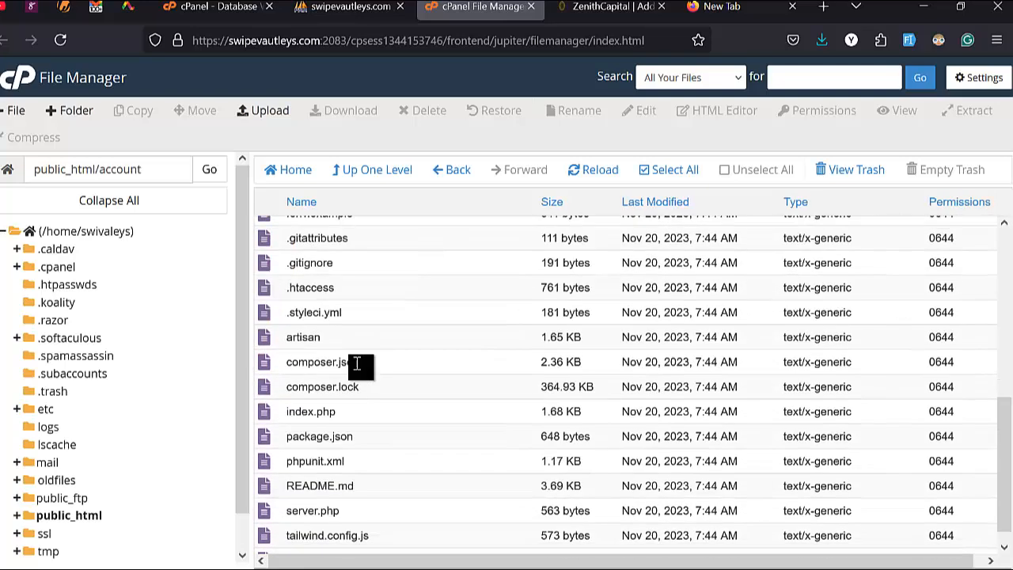
pyautogui.scroll(5, 354, 403)
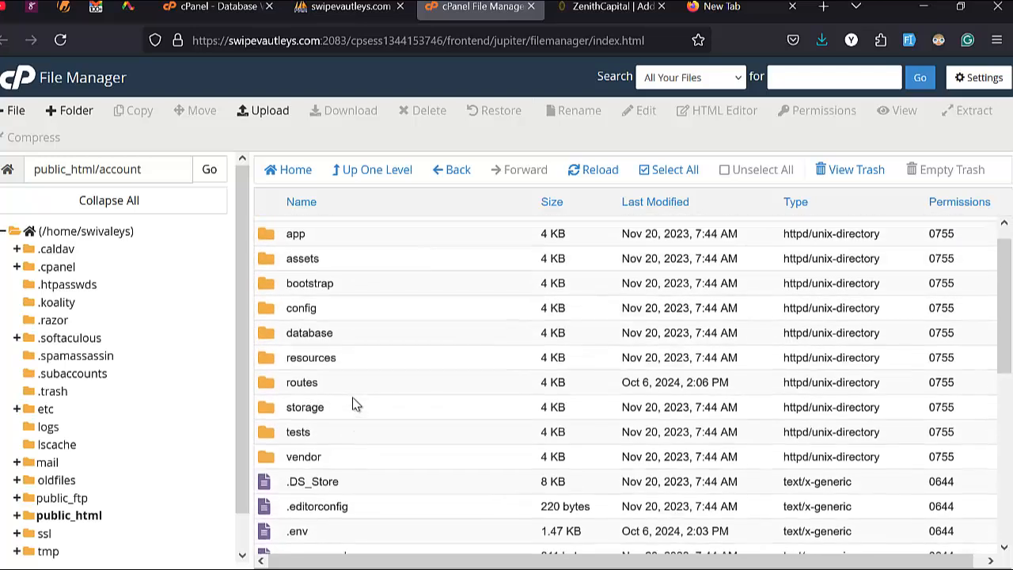
pyautogui.scroll(-3, 356, 409)
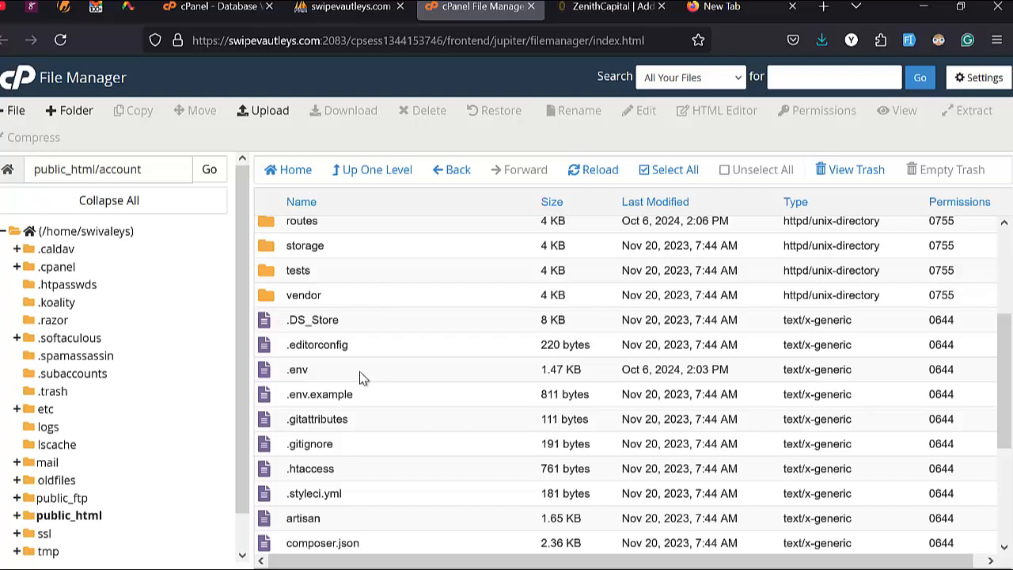
pyautogui.rightClick(360, 372)
pyautogui.click(338, 380)
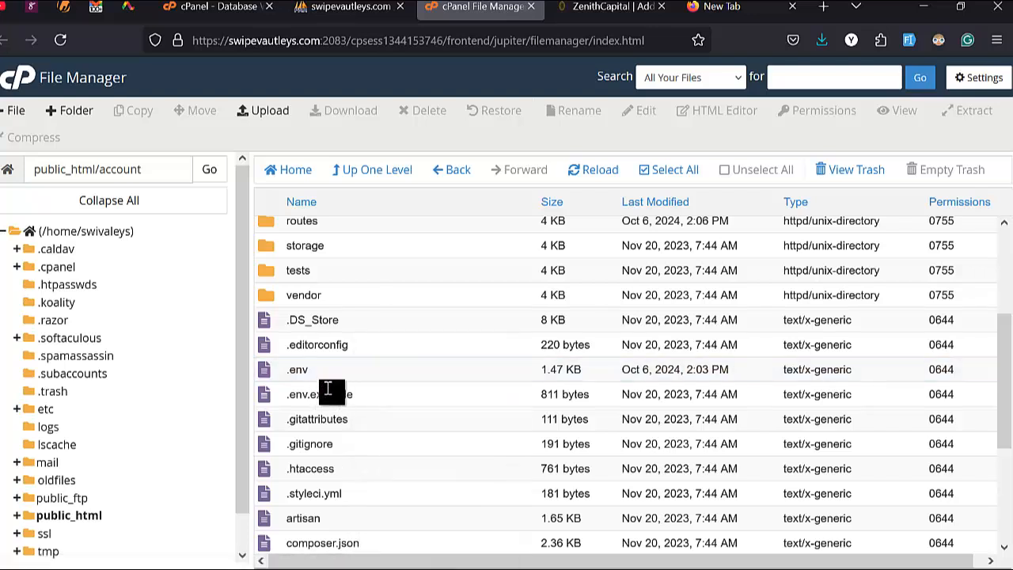
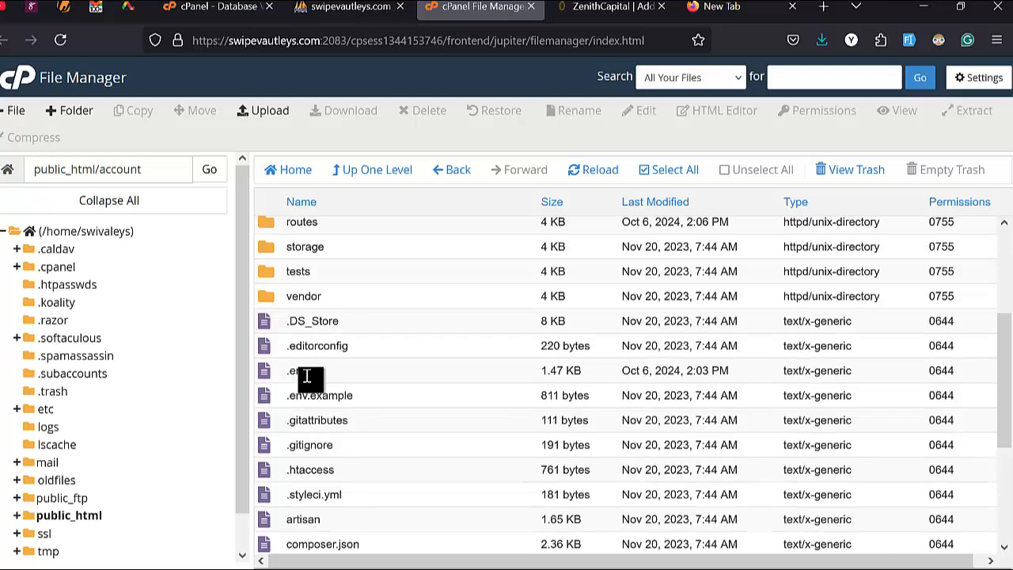
pyautogui.scroll(3, 307, 376)
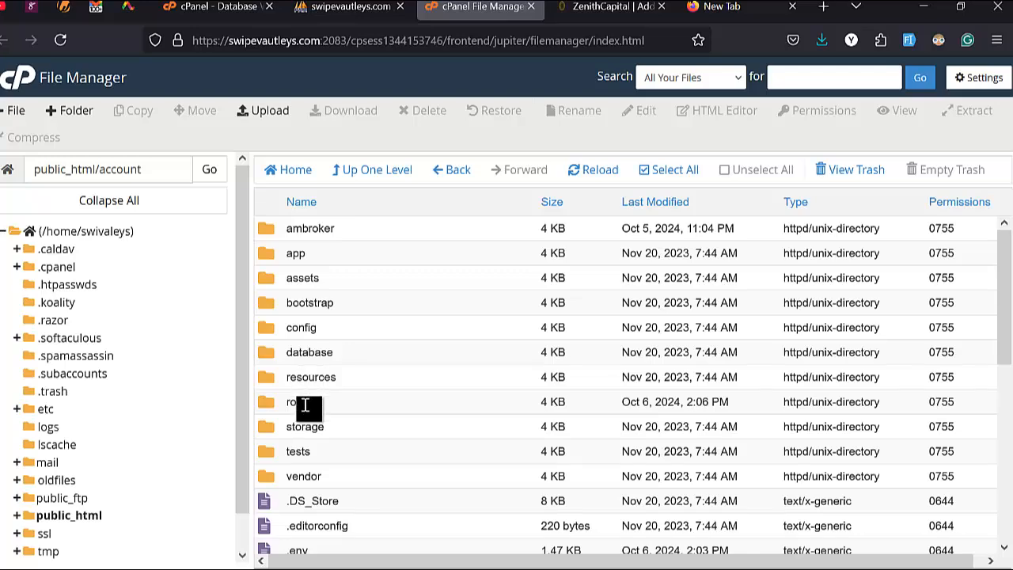
pyautogui.scroll(-5, 306, 431)
pyautogui.scroll(5, 306, 435)
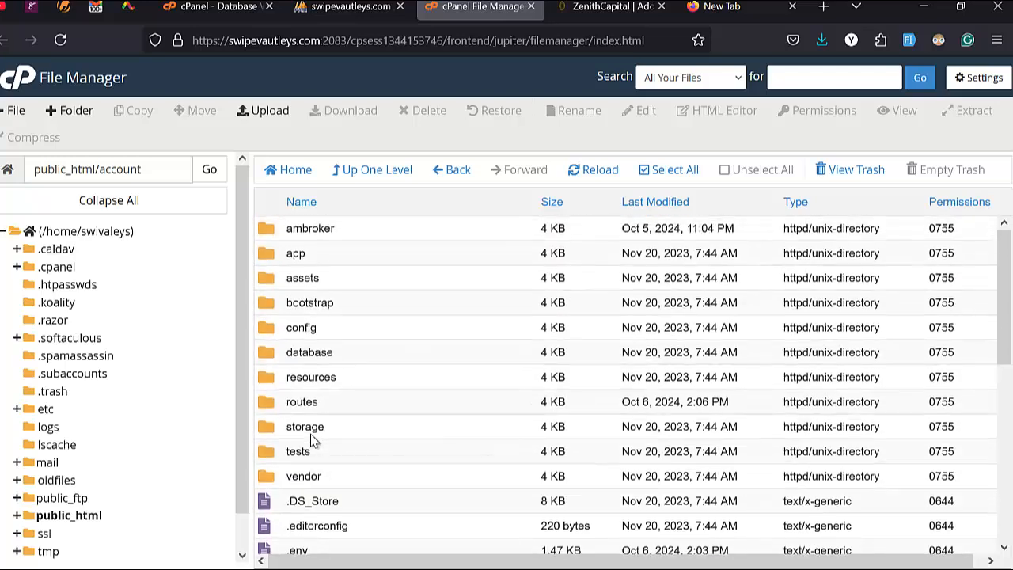
pyautogui.scroll(-4, 310, 437)
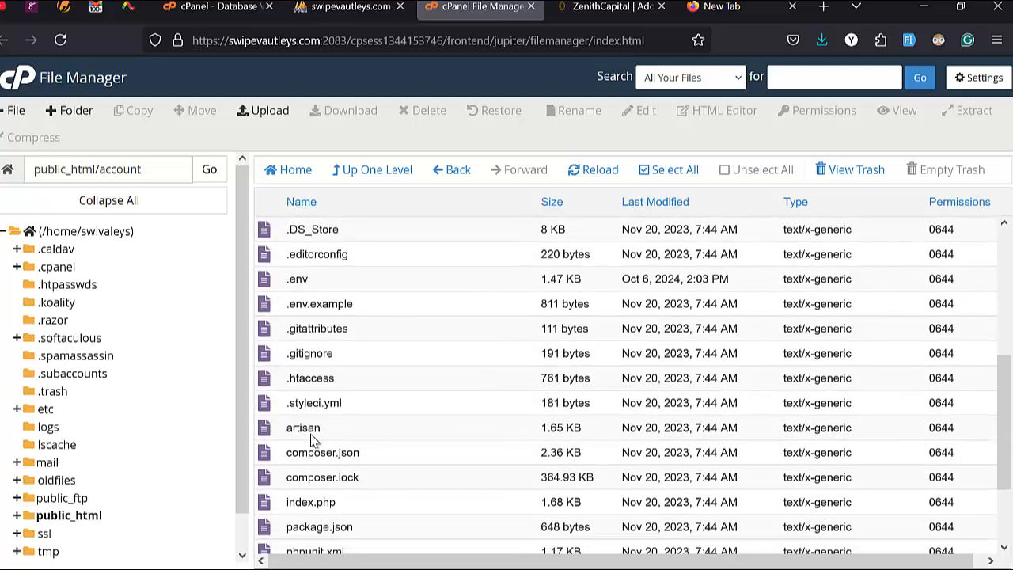
pyautogui.scroll(-3, 313, 440)
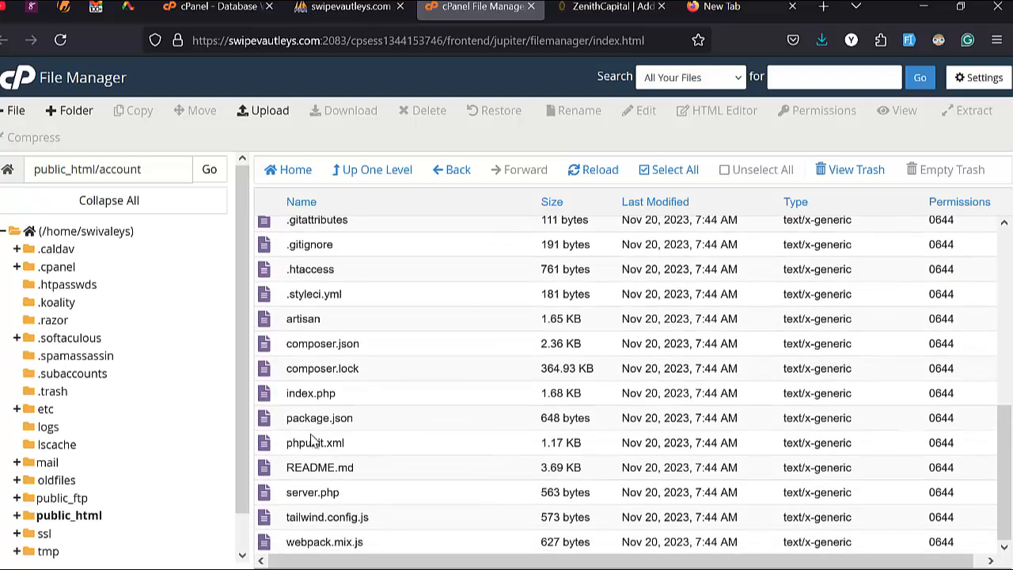
pyautogui.scroll(5, 311, 436)
pyautogui.scroll(-4, 310, 433)
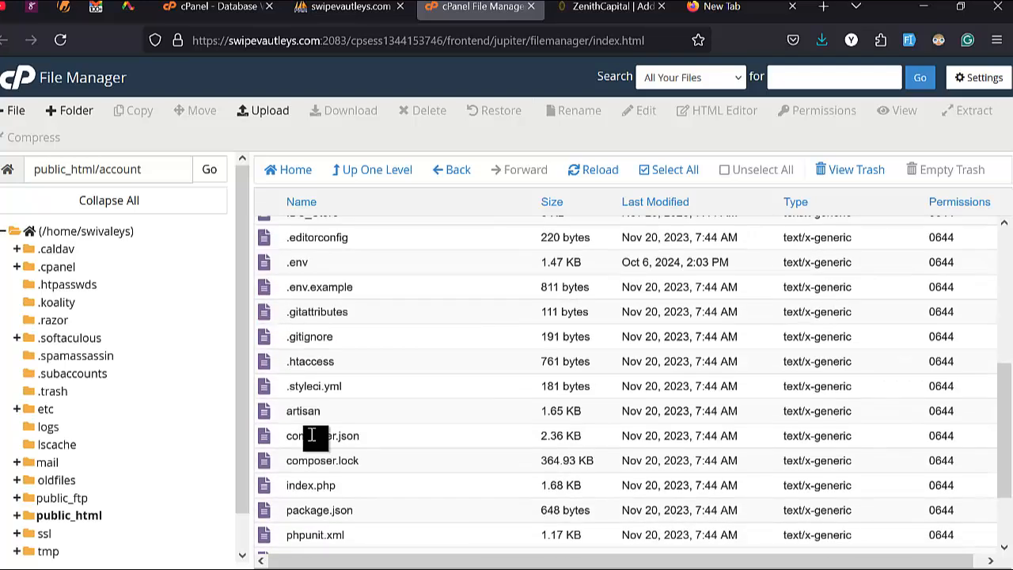
pyautogui.scroll(4, 312, 435)
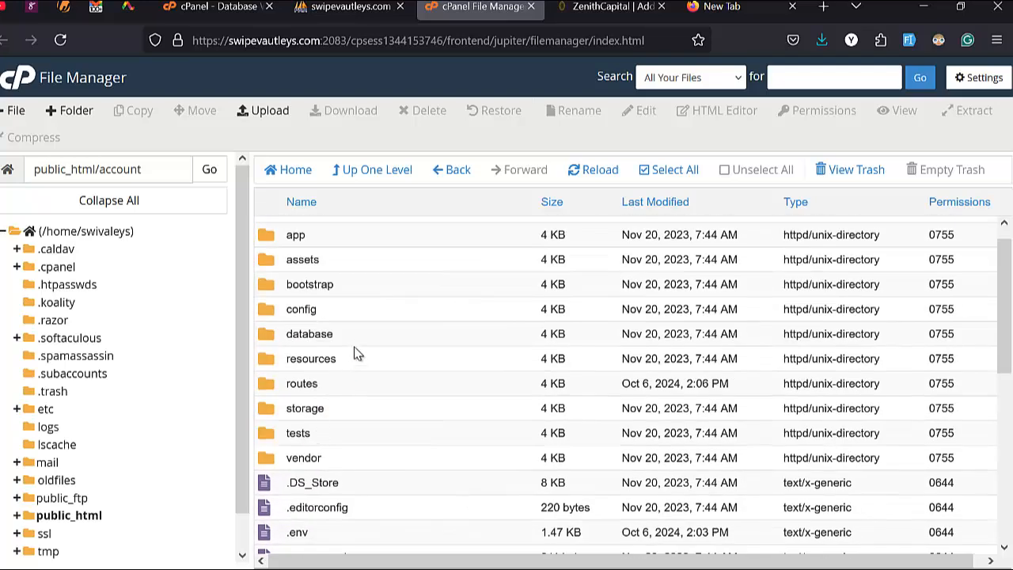
pyautogui.click(981, 79)
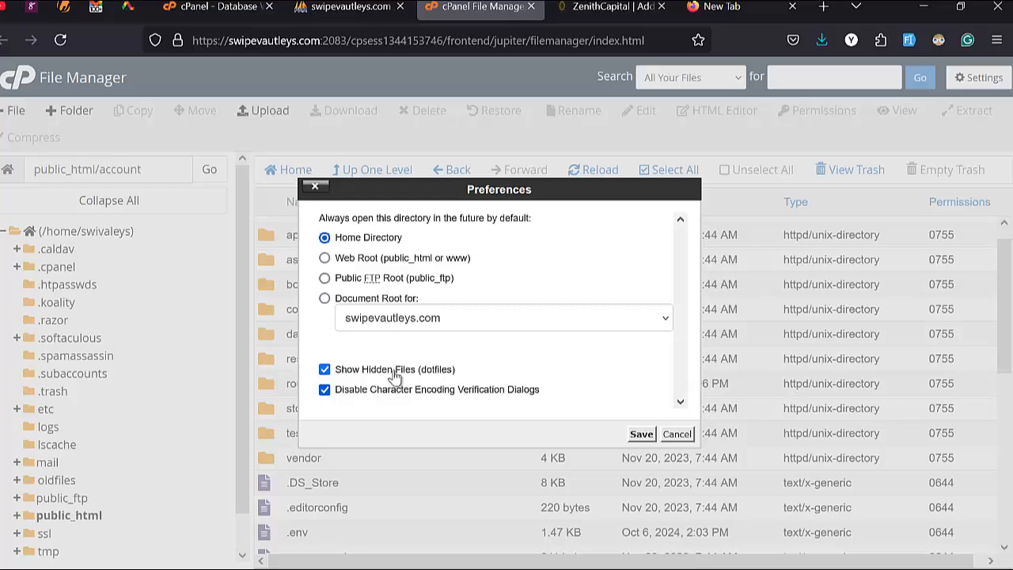
pyautogui.click(677, 434)
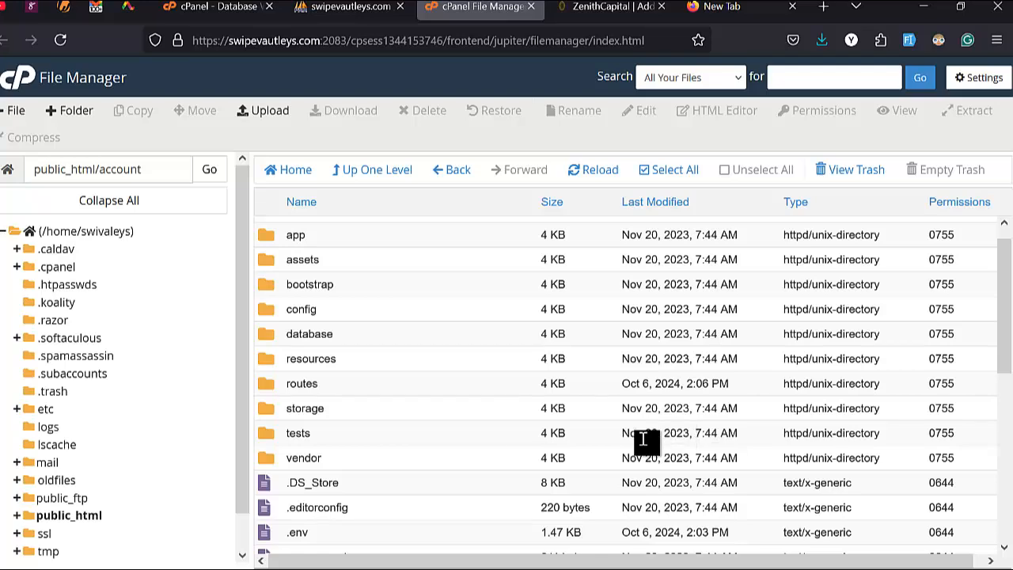
pyautogui.scroll(-5, 536, 344)
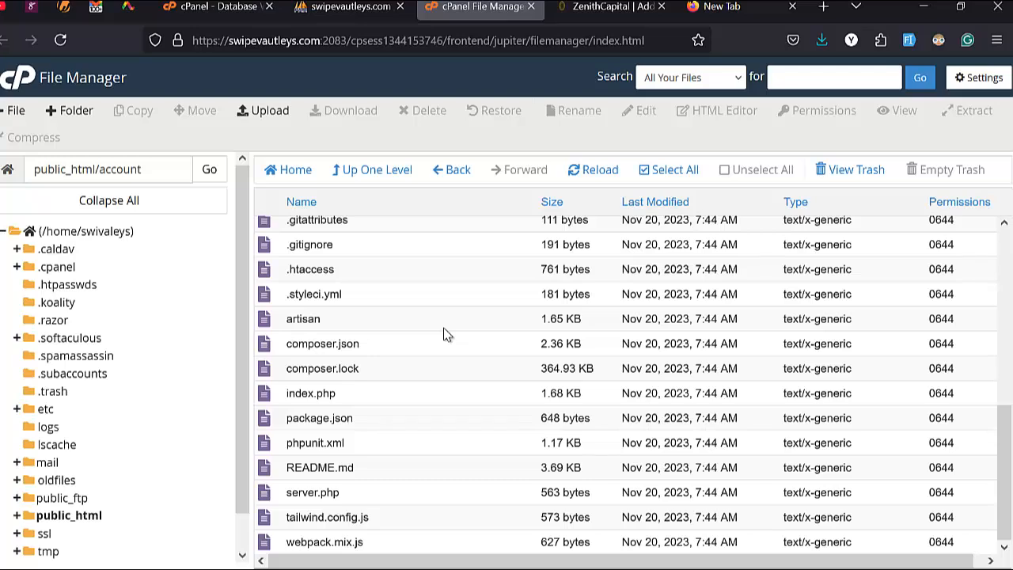
pyautogui.scroll(5, 403, 276)
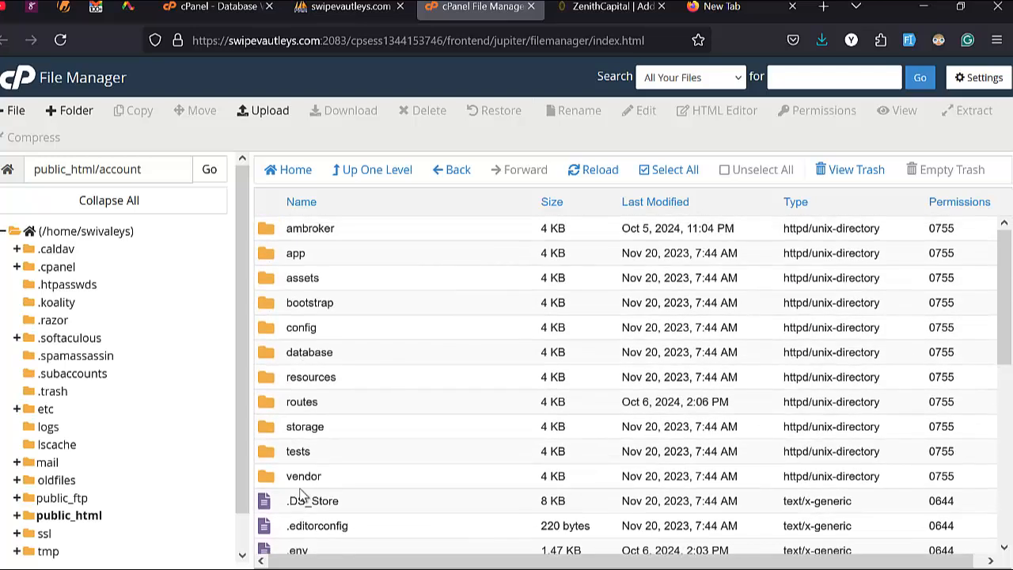
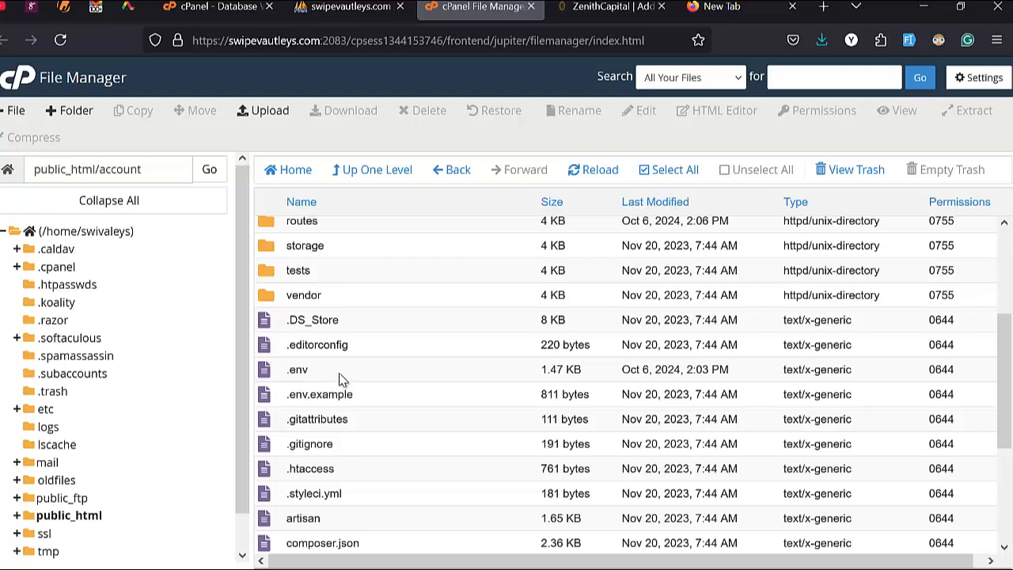
# Step: Open the .env file in public_html/account for editing via its right-click Edit option
pyautogui.rightClick(339, 373)
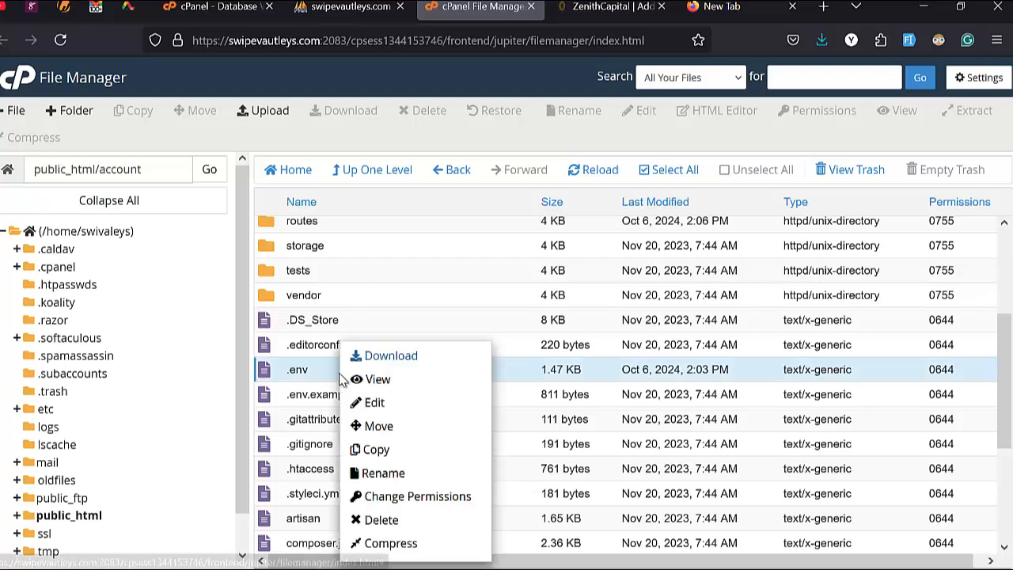
pyautogui.click(375, 404)
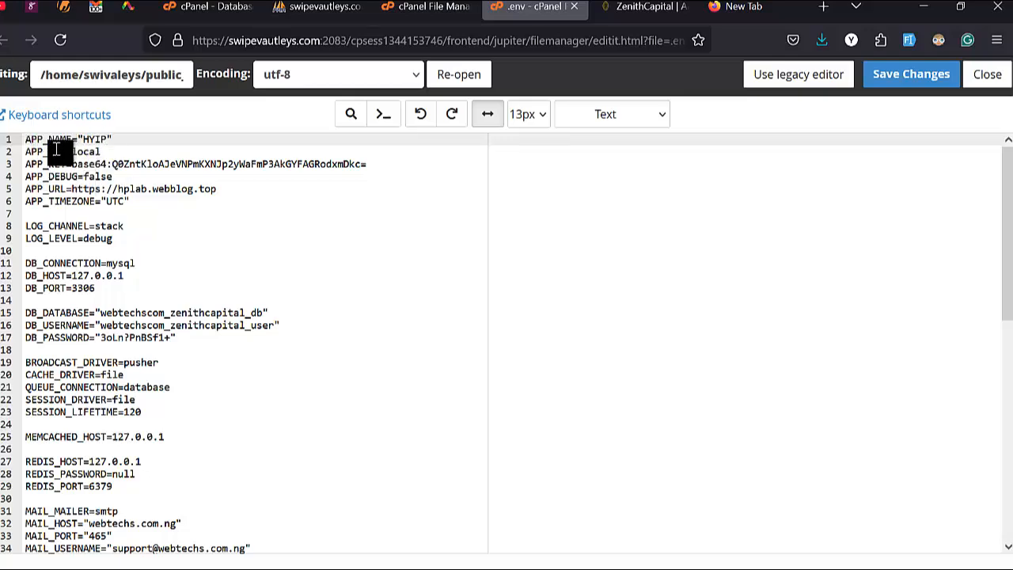
# Step: Scroll through the .env mail, AWS, Pusher and captcha entries, then return to the top
pyautogui.scroll(-5, 95, 395)
pyautogui.scroll(2, 132, 407)
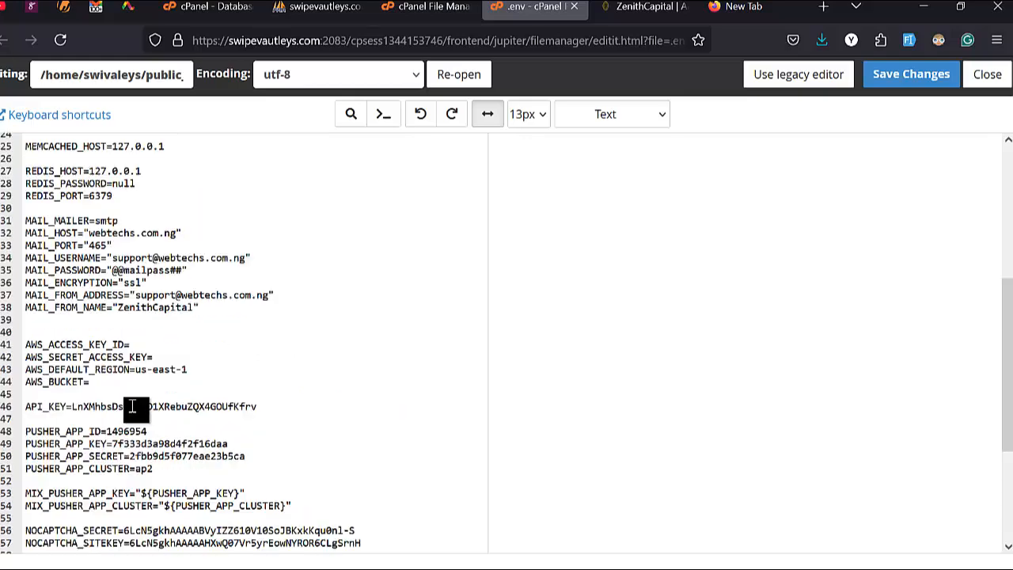
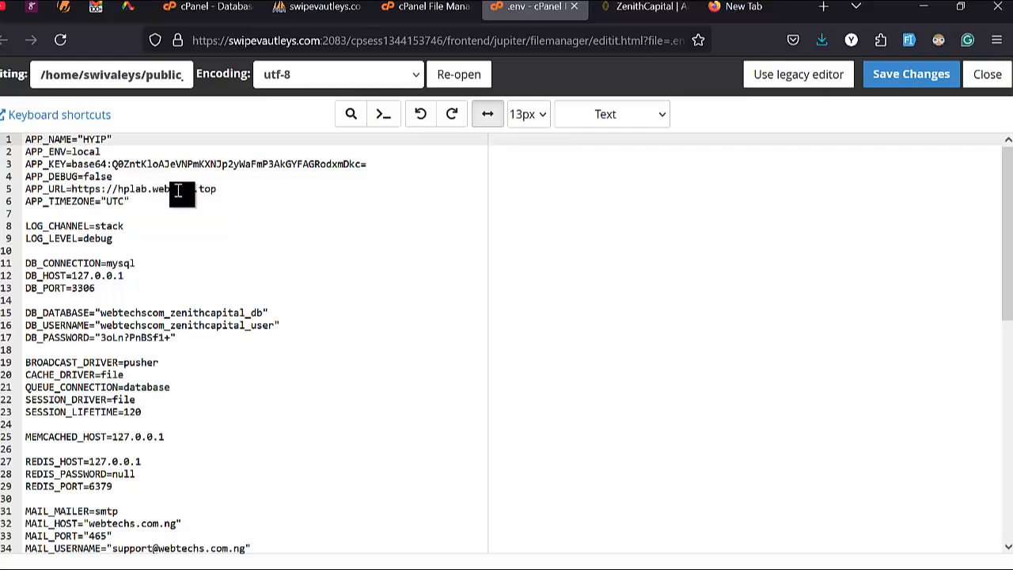
# Step: Switch to the 'cPanel - Database' tab showing the Database Wizard and php search results
pyautogui.click(207, 6)
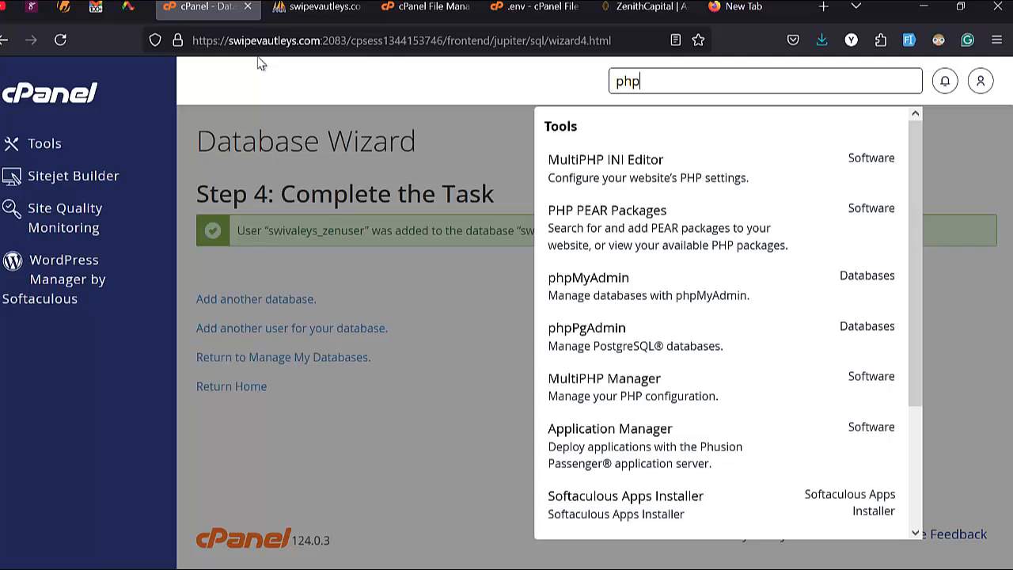
# Step: Return to the cPanel Tools home and open the primary domain swipevautleys.com in a new tab
pyautogui.click(353, 202)
pyautogui.click(43, 145)
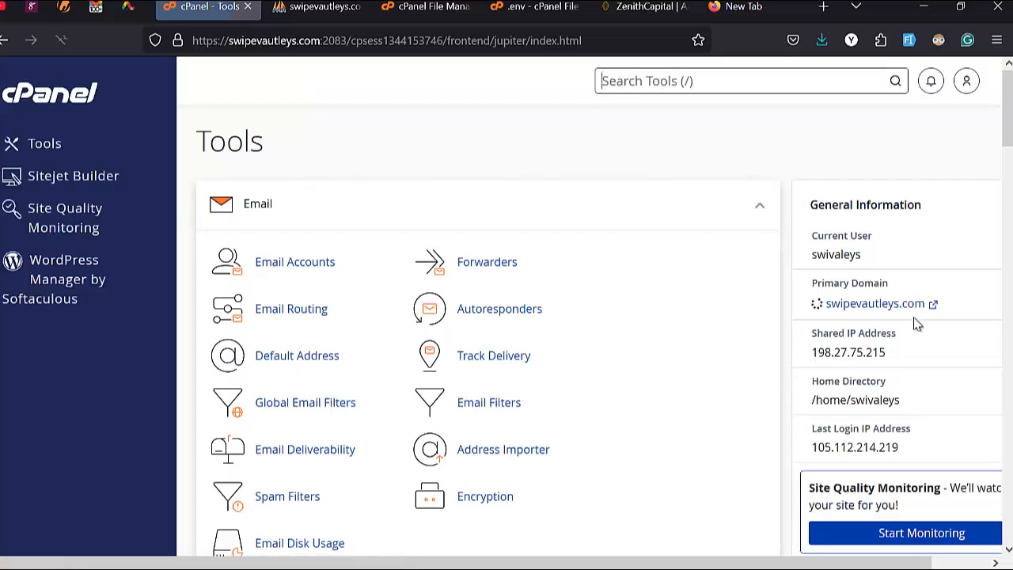
pyautogui.click(884, 307)
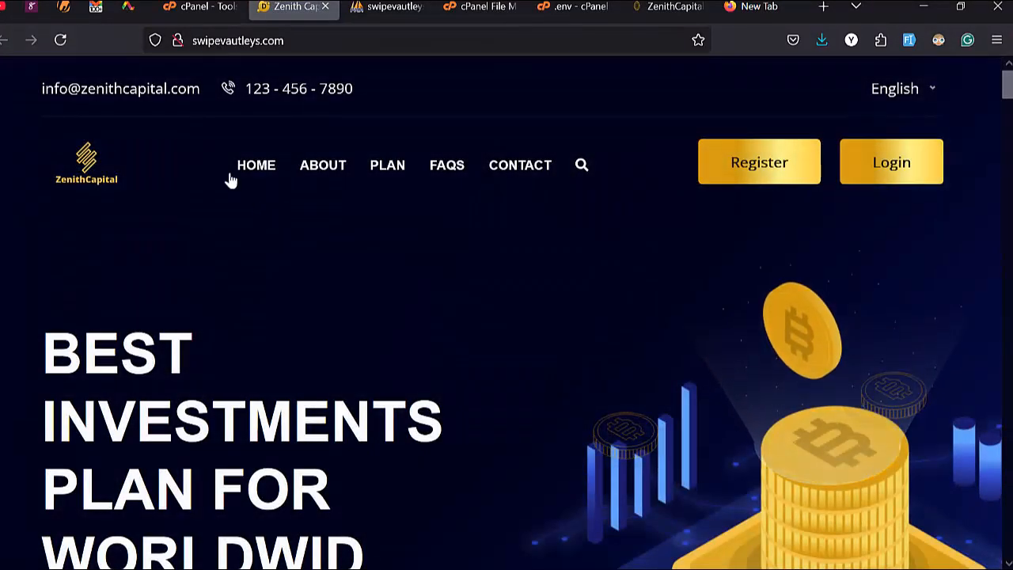
# Step: Check that the ZenithCapital homepage loads, then copy the swipevautleys.com address from the address bar
pyautogui.scroll(-1, 237, 253)
pyautogui.scroll(1, 215, 305)
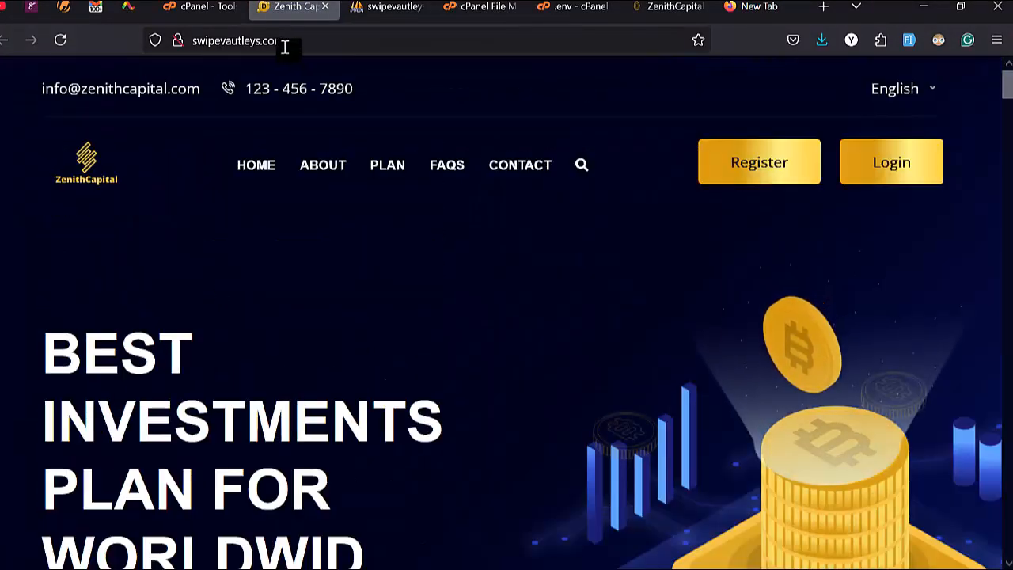
pyautogui.moveTo(285, 45); pyautogui.dragTo(197, 45)
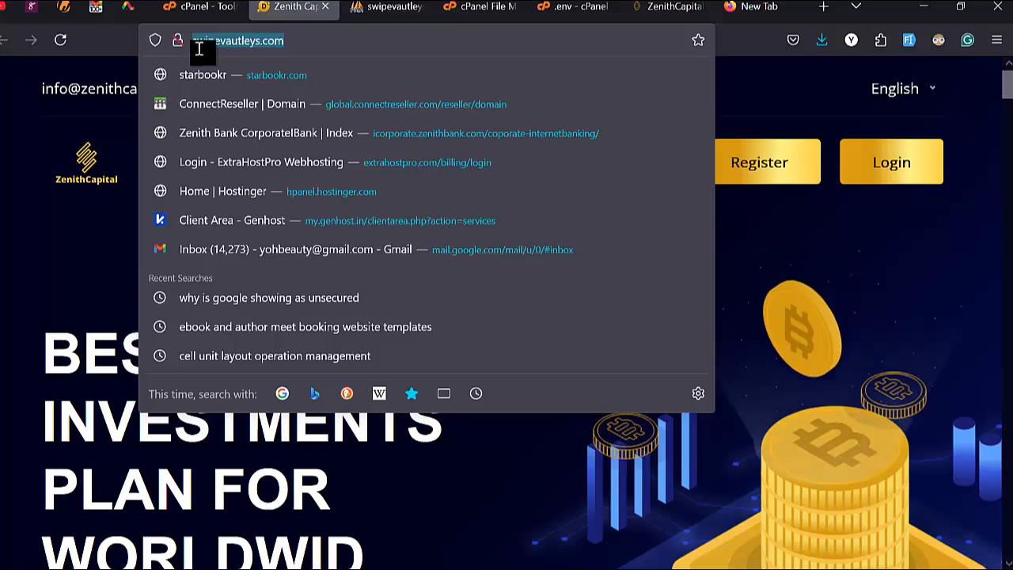
pyautogui.rightClick(198, 45)
pyautogui.click(231, 145)
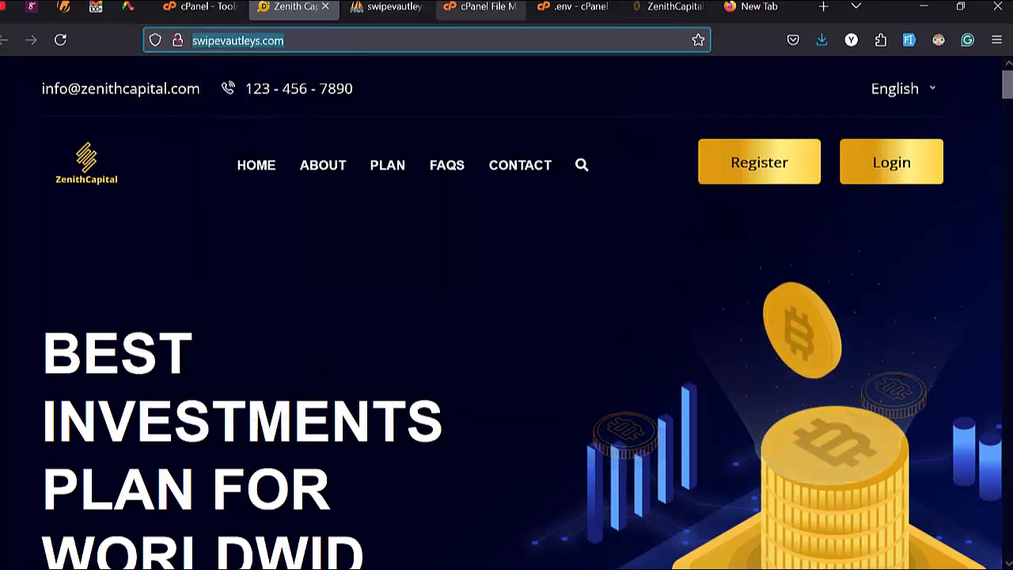
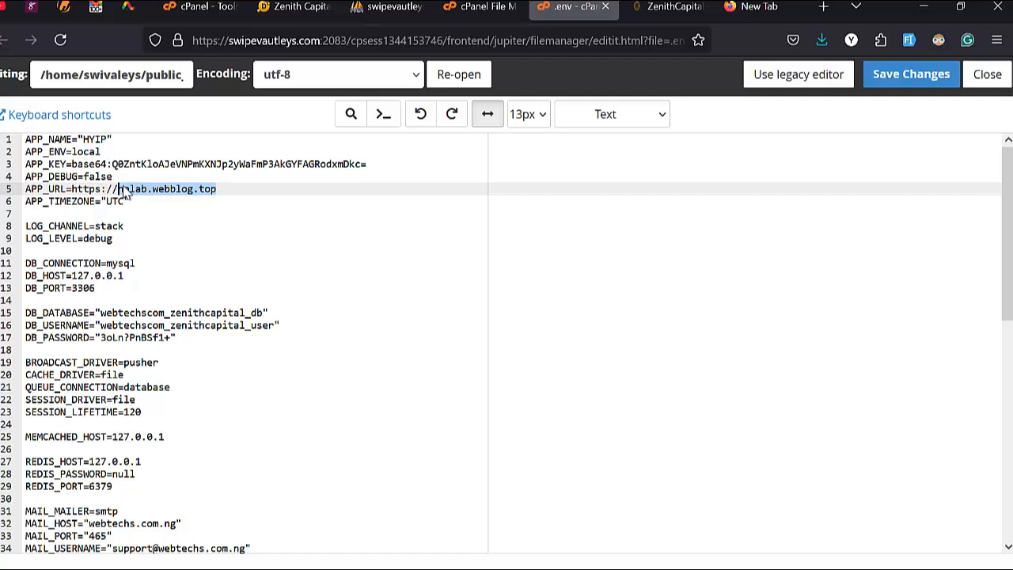
pyautogui.rightClick(133, 192)
pyautogui.click(195, 308)
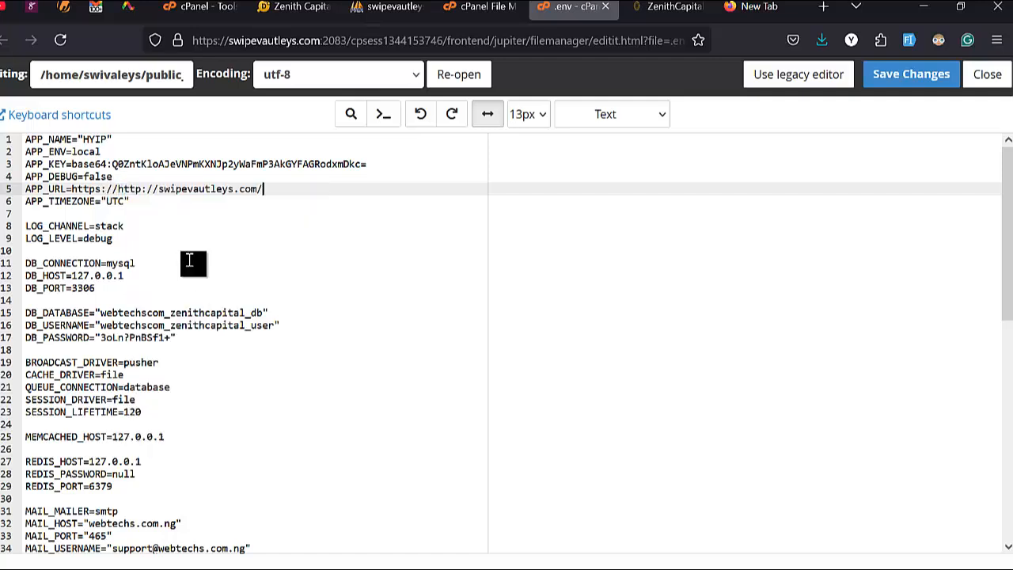
pyautogui.press('BackSpace')
pyautogui.press('BackSpace')
pyautogui.press('BackSpace')
pyautogui.press('BackSpace')
pyautogui.press('BackSpace')
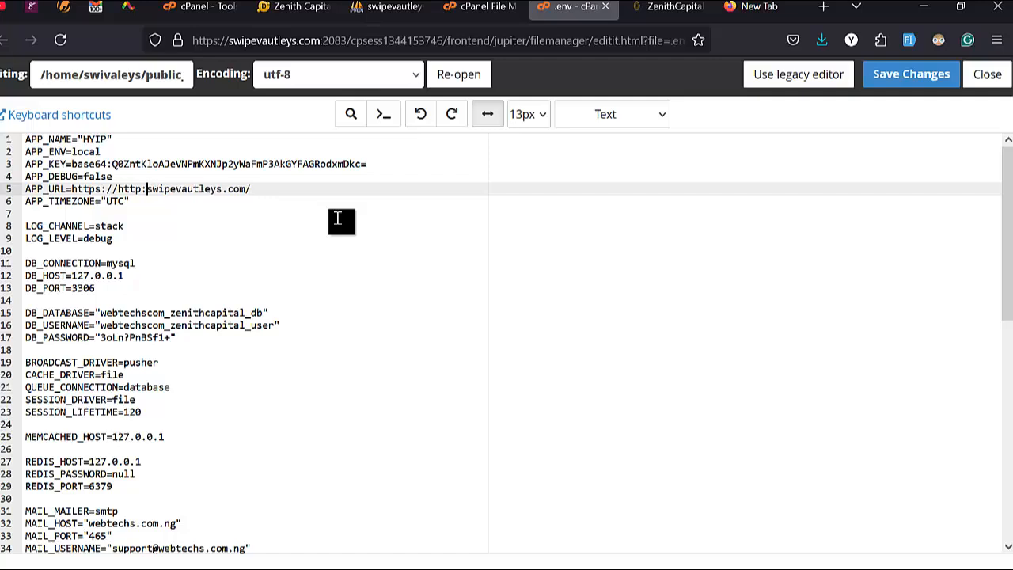
pyautogui.press('BackSpace')
pyautogui.press('BackSpace')
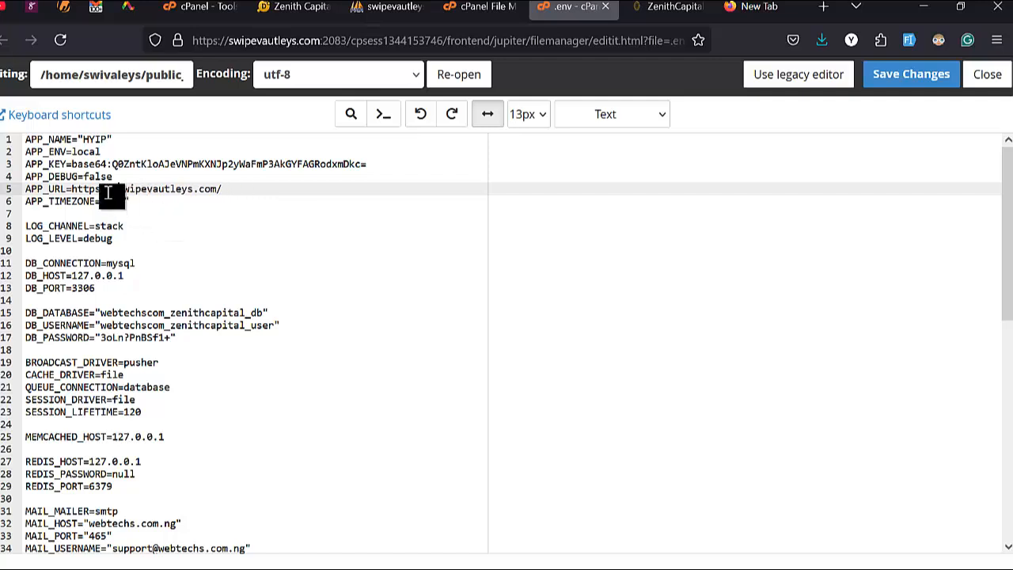
pyautogui.click(234, 194)
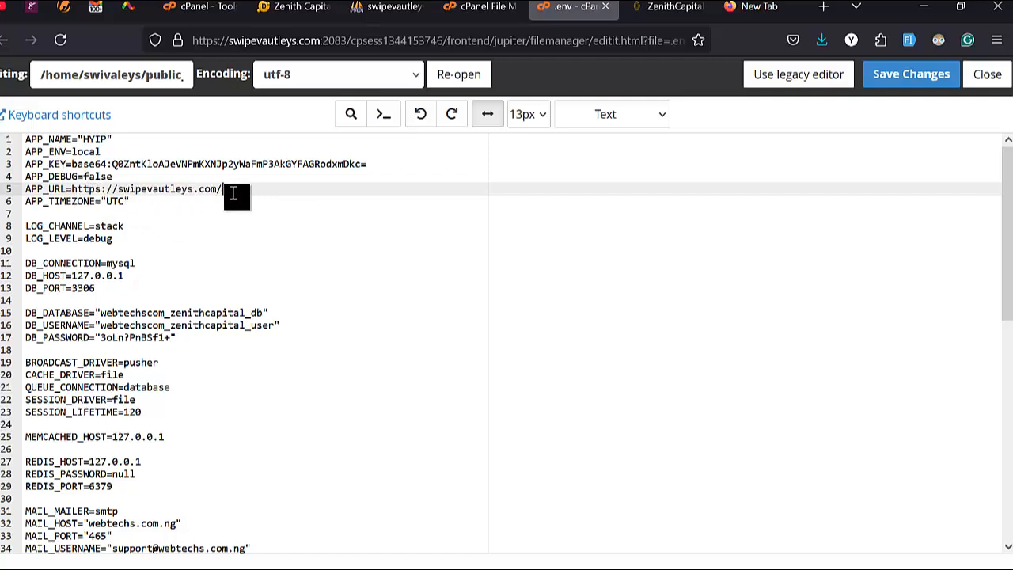
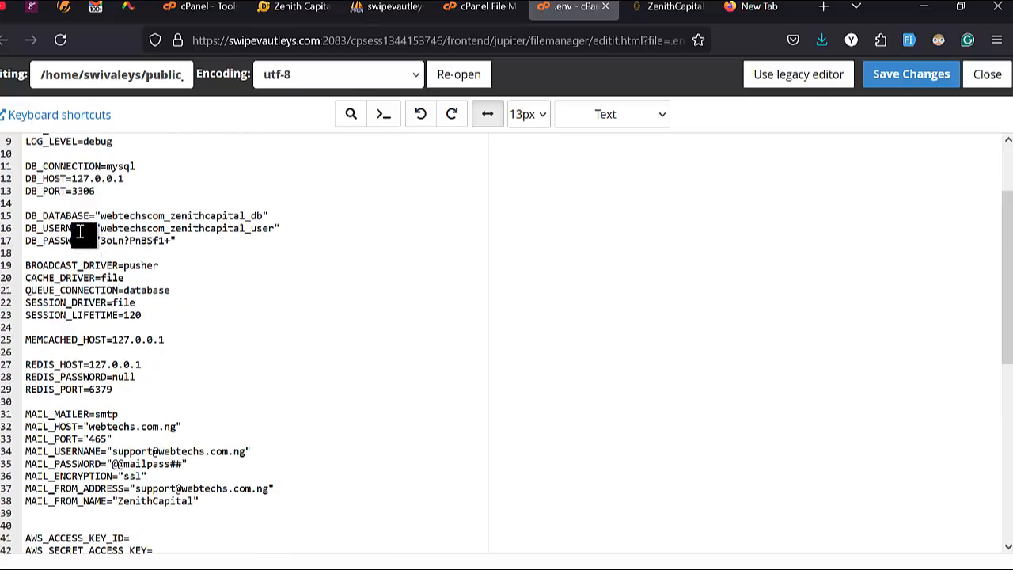
pyautogui.press('BackSpace')
pyautogui.scroll(-3, 80, 230)
pyautogui.scroll(3, 80, 228)
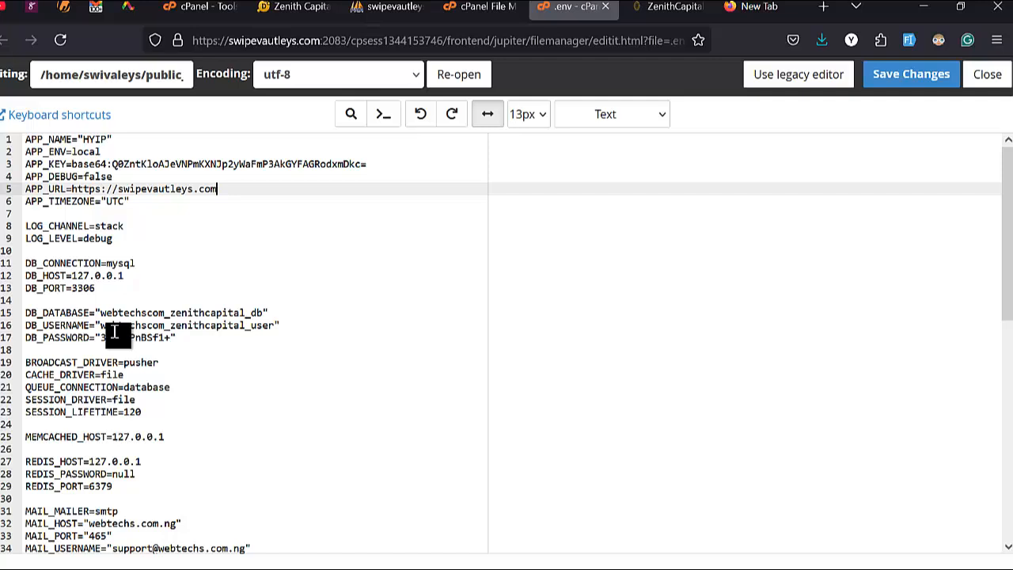
pyautogui.moveTo(0, 326)
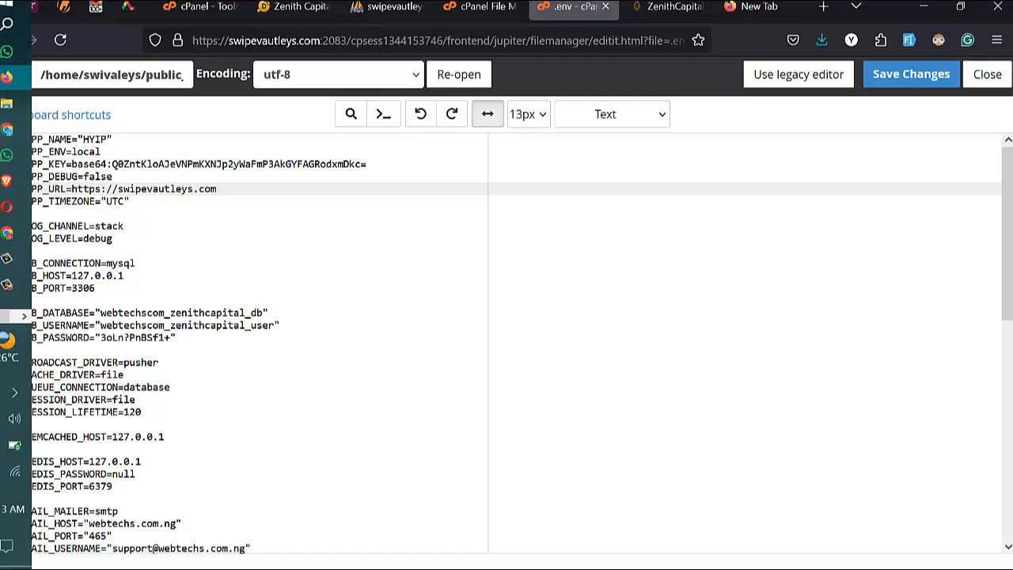
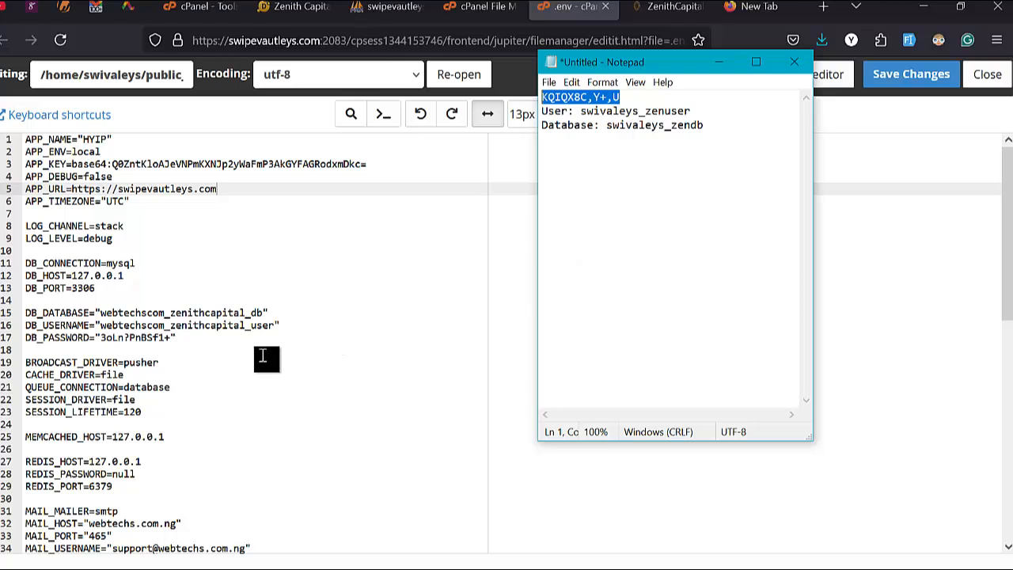
# Step: Copy the new database password from the Notepad notes to the clipboard
pyautogui.rightClick(601, 97)
pyautogui.click(447, 146)
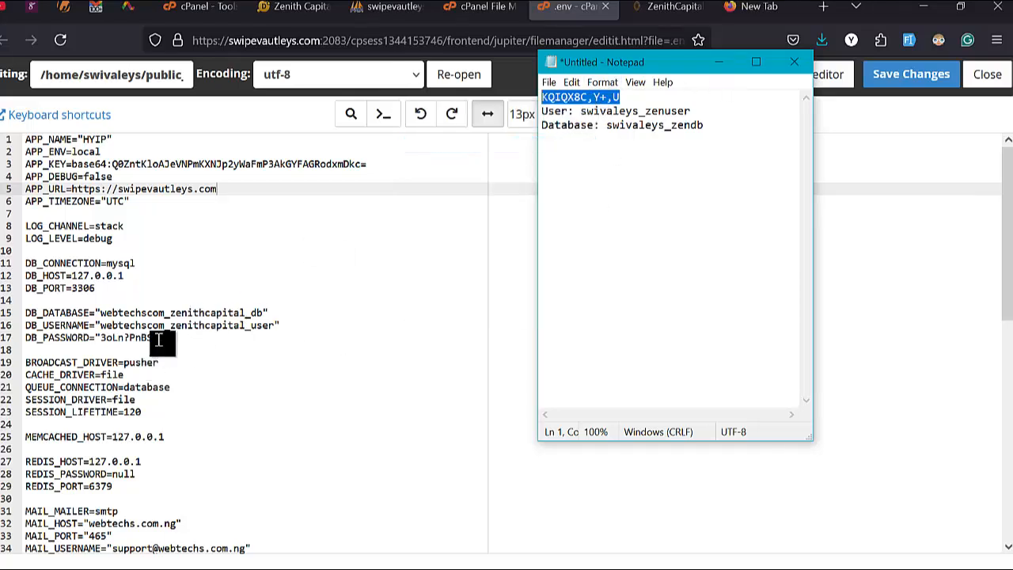
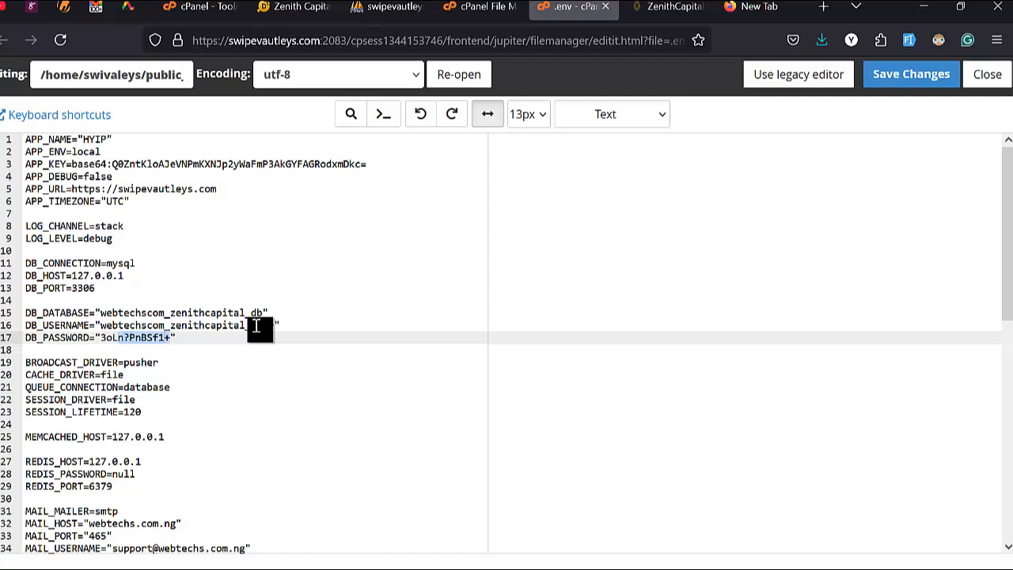
# Step: Paste the new database password over the old DB_PASSWORD value on line 17 of .env
pyautogui.hotkey('ctrl', 'v')
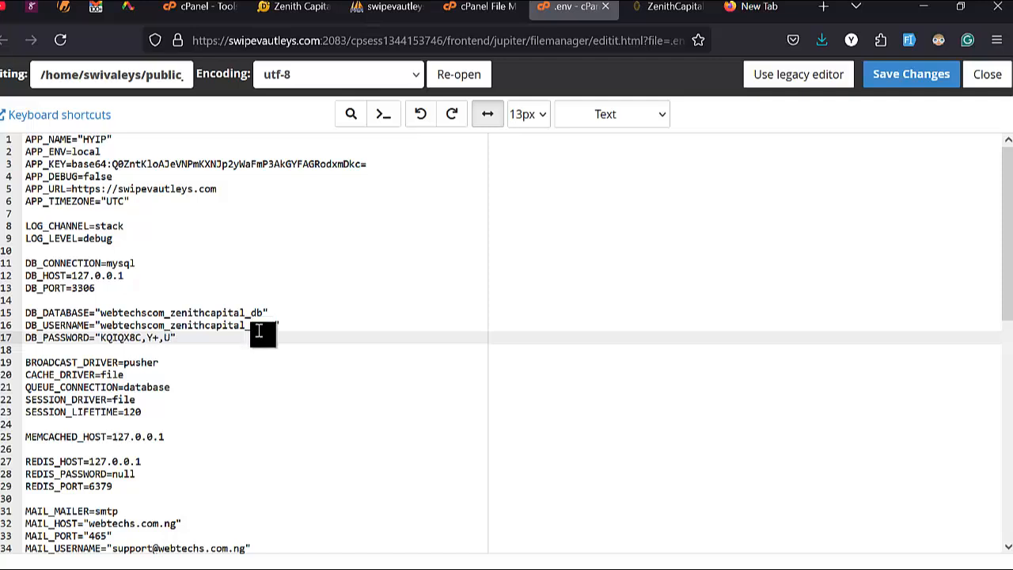
pyautogui.moveTo(7, 258)
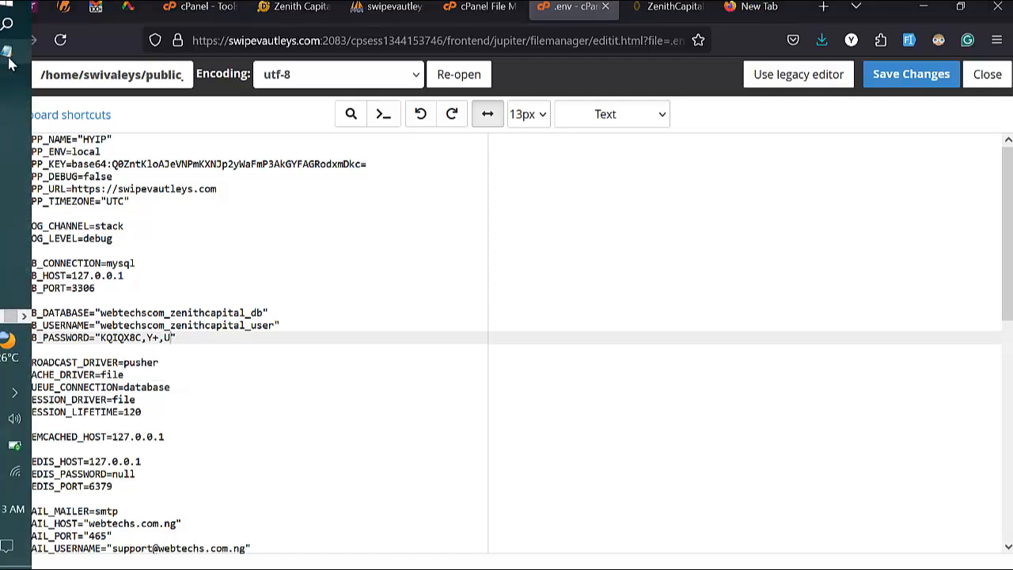
# Step: Copy the new database user name from Notepad into DB_USERNAME on line 16 of .env
pyautogui.click(8, 318)
pyautogui.moveTo(690, 111); pyautogui.dragTo(580, 110)
pyautogui.hotkey('ctrl', 'c')
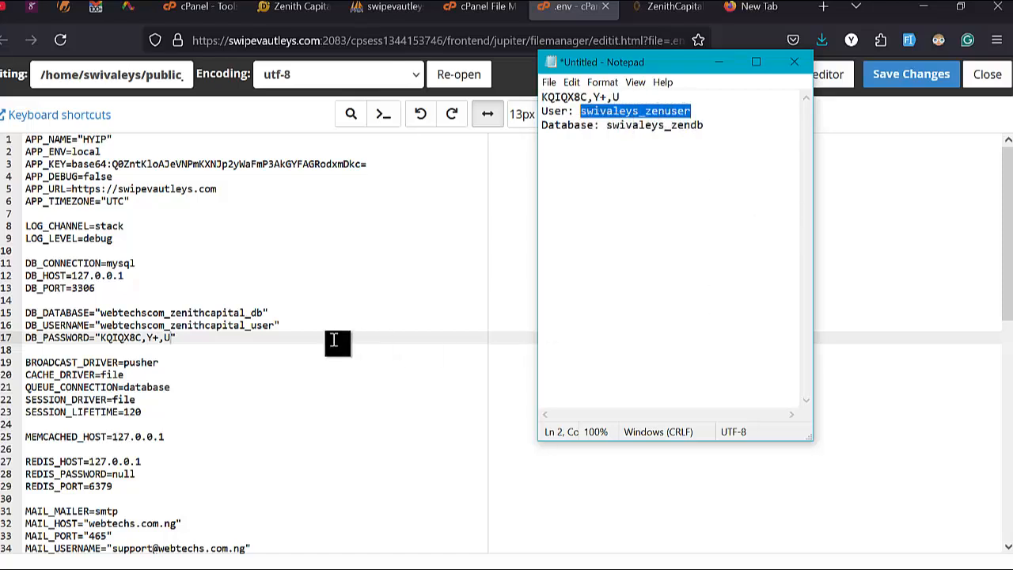
pyautogui.doubleClick(174, 325)
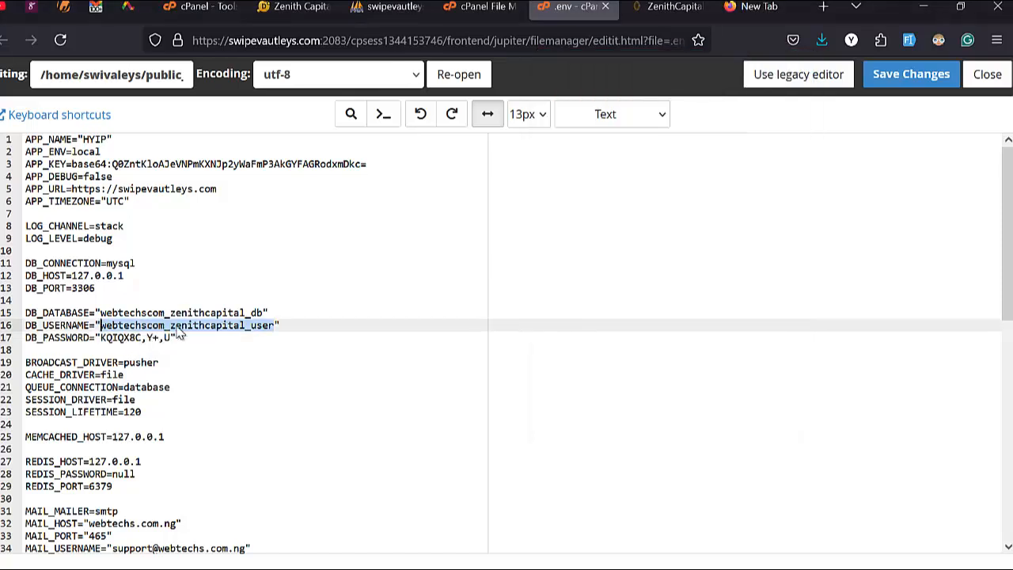
pyautogui.hotkey('ctrl', 'v')
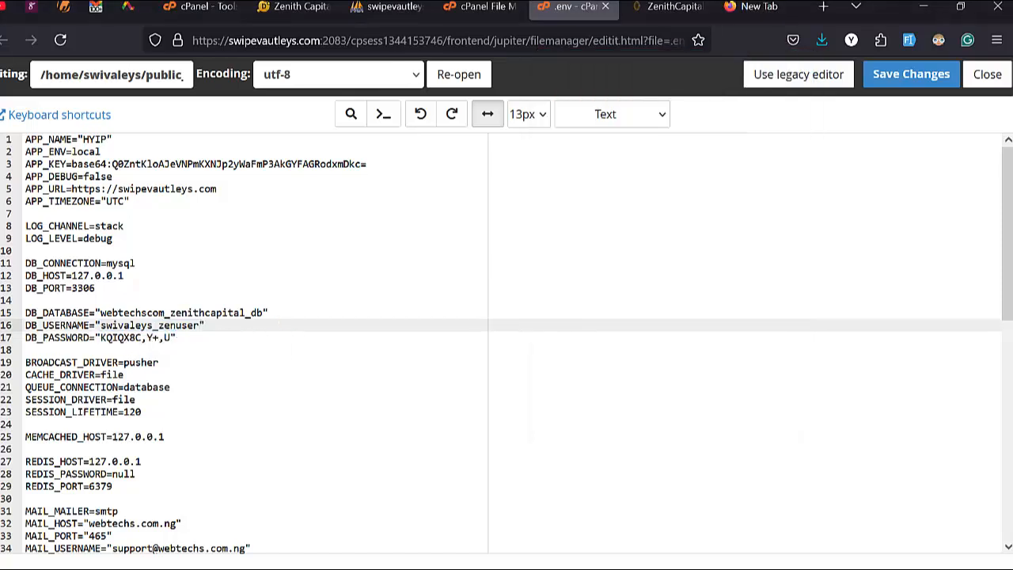
pyautogui.moveTo(3, 316)
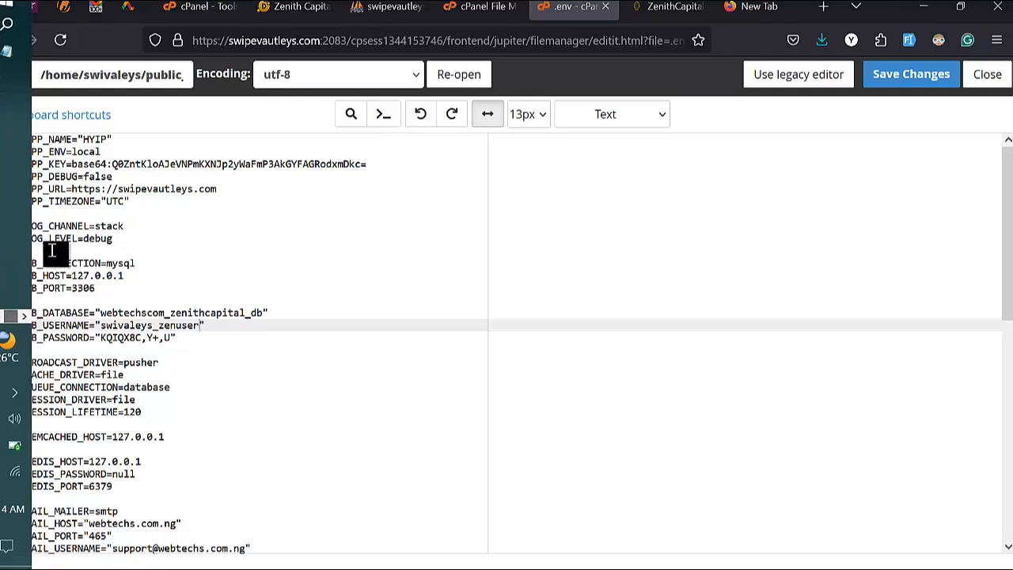
pyautogui.click(7, 52)
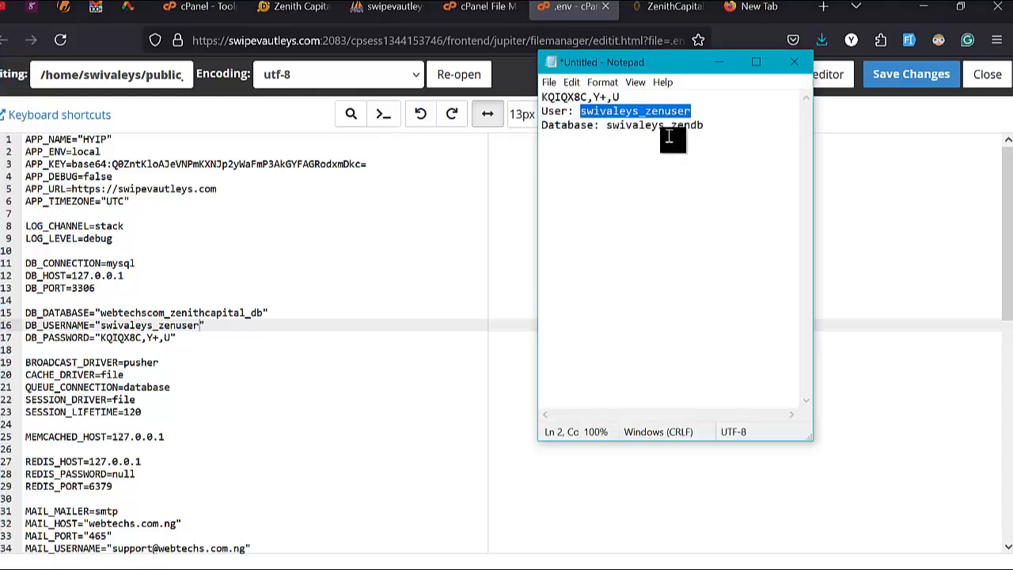
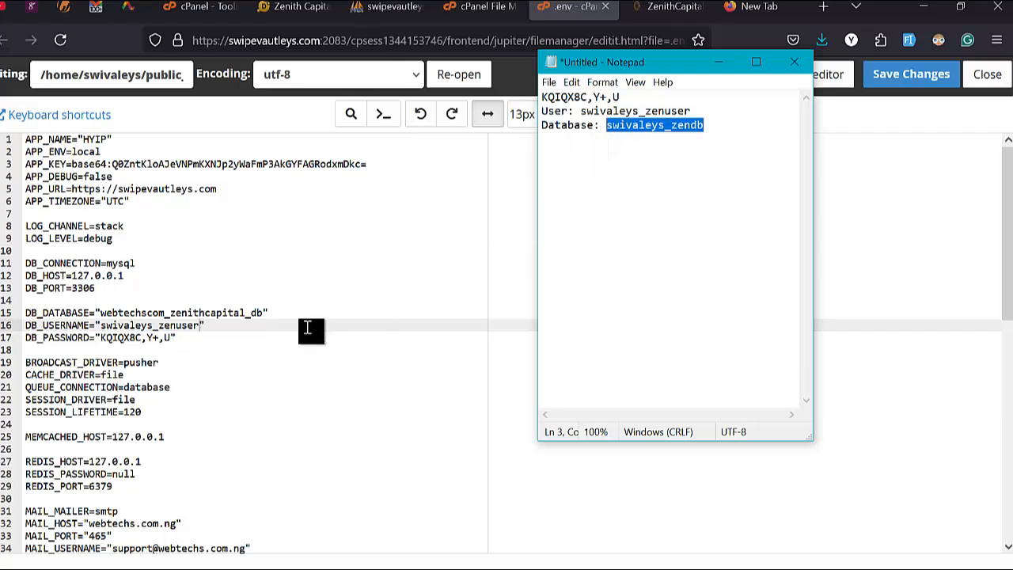
# Step: Paste the new database name over the old DB_DATABASE value on line 15 of .env
pyautogui.click(204, 315)
pyautogui.doubleClick(203, 315)
pyautogui.write('swivaleys_zendb')
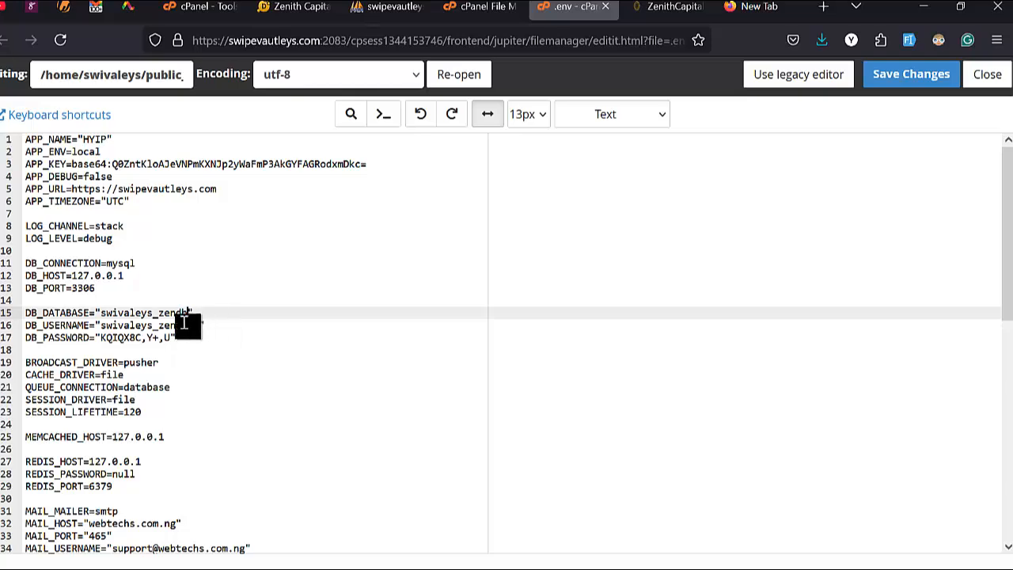
pyautogui.scroll(-5, 171, 327)
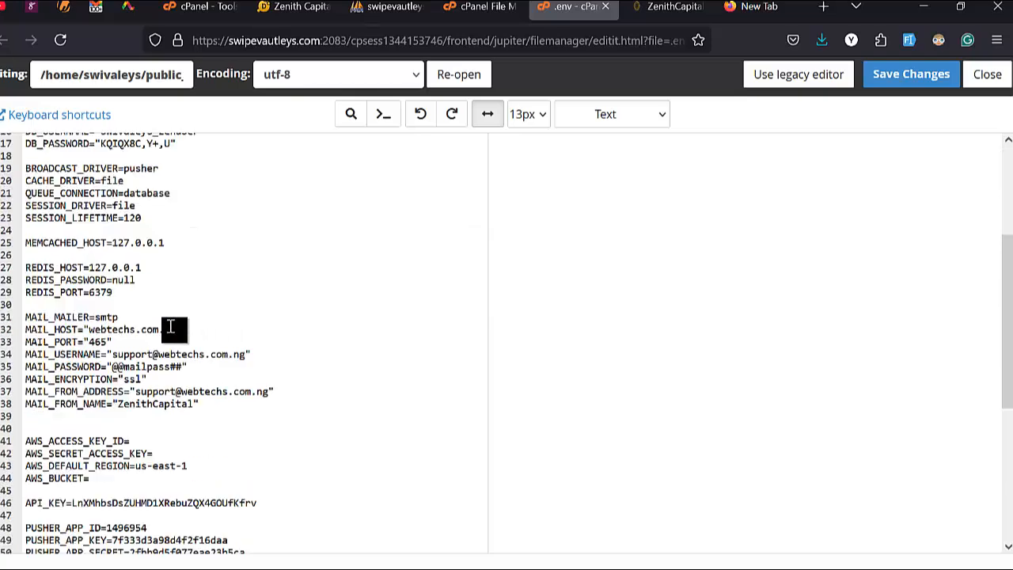
pyautogui.scroll(5, 171, 326)
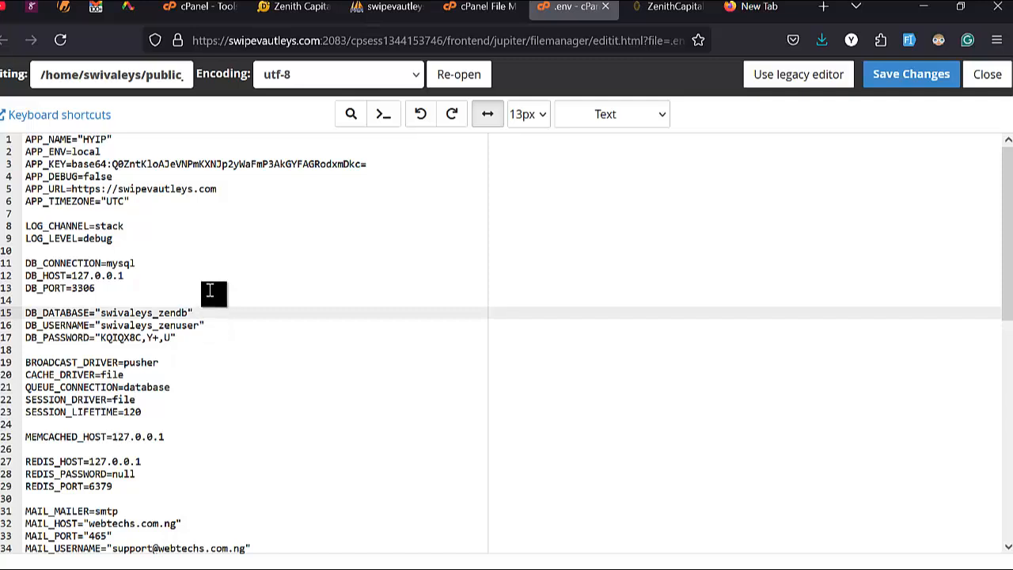
pyautogui.click(147, 313)
pyautogui.scroll(-2, 146, 312)
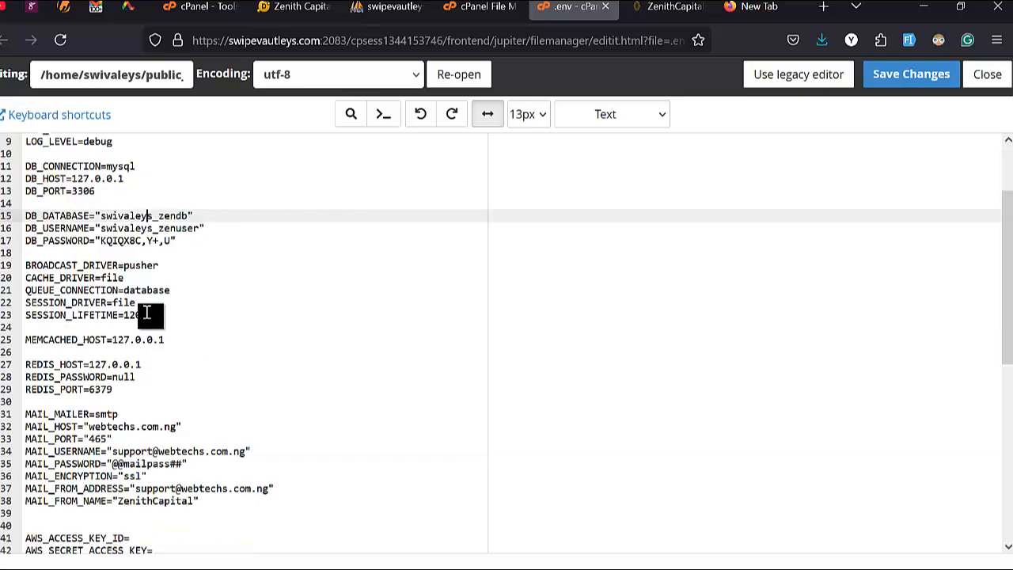
pyautogui.scroll(-3, 146, 312)
pyautogui.scroll(-5, 147, 313)
pyautogui.scroll(2, 149, 258)
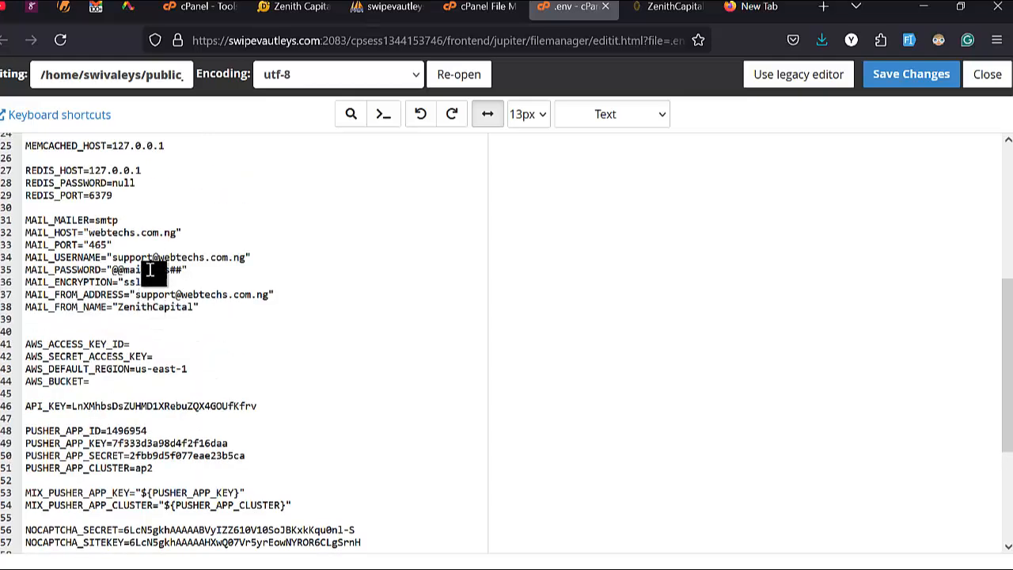
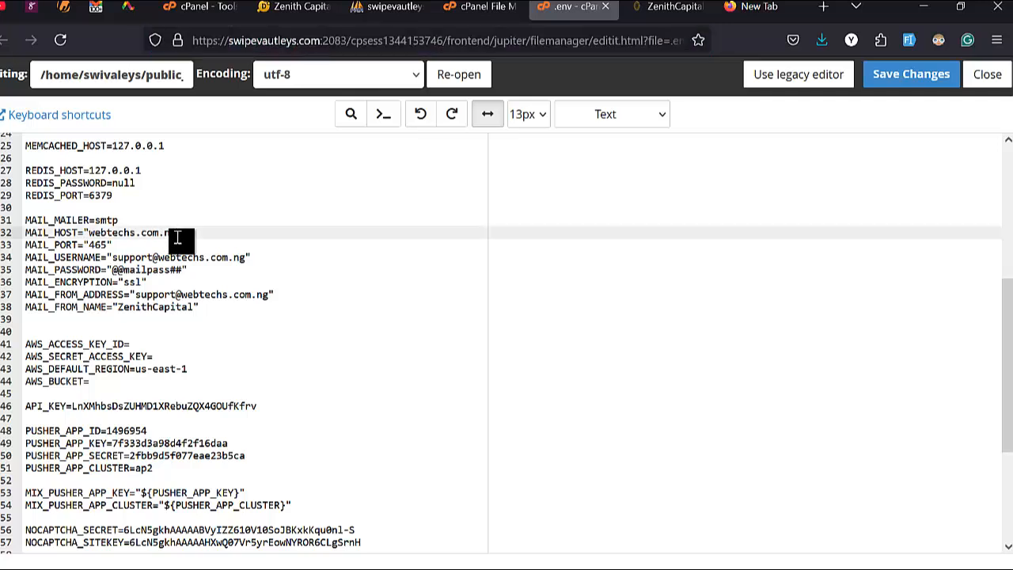
# Step: Replace webtechs.com.ng in the MAIL_HOST line of .env with swipevautleys.com
pyautogui.hotkey('ctrl', 'shift', 'Left')
pyautogui.hotkey('ctrl', 'shift', 'Left')
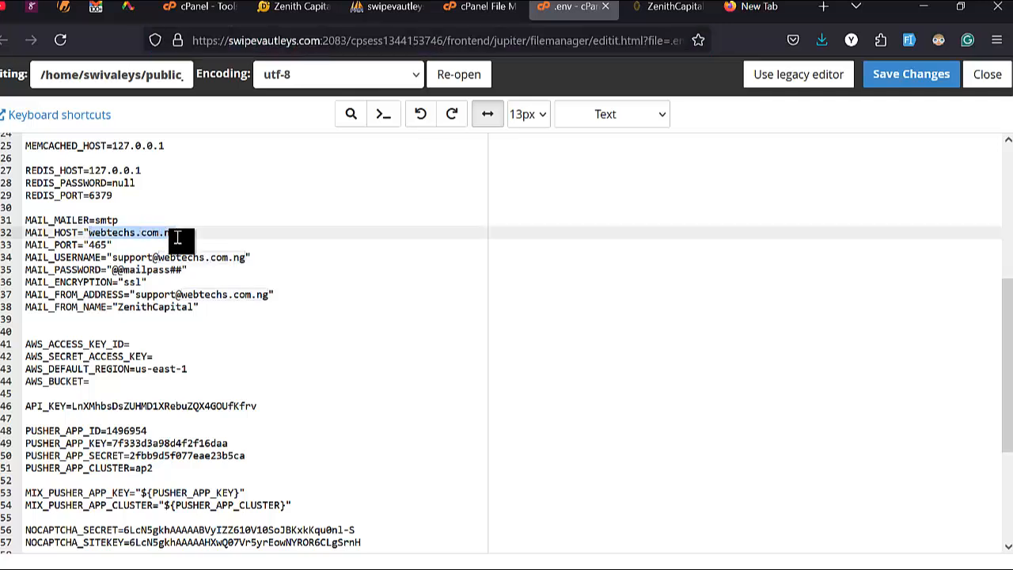
pyautogui.write('swipevautleys.')
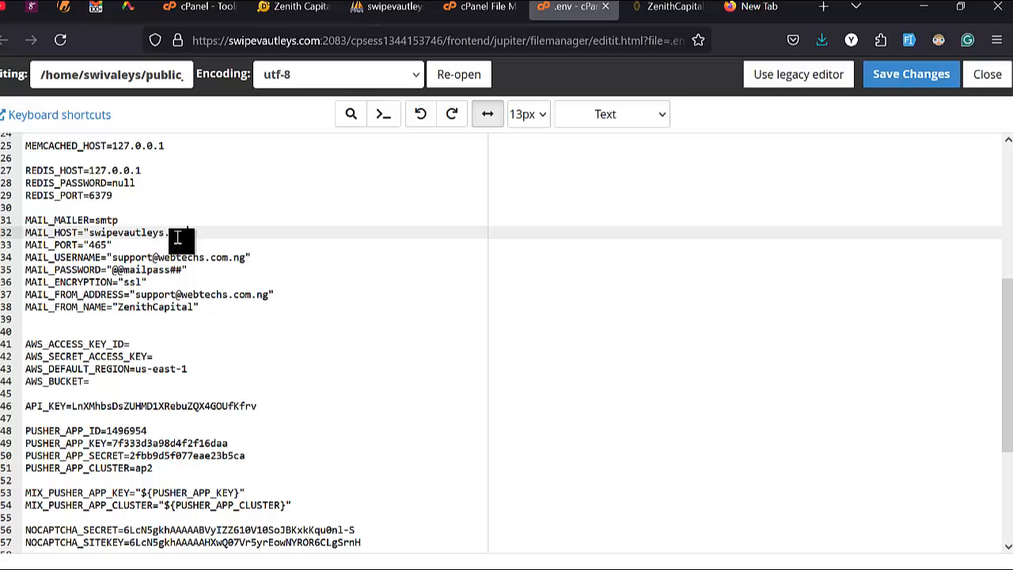
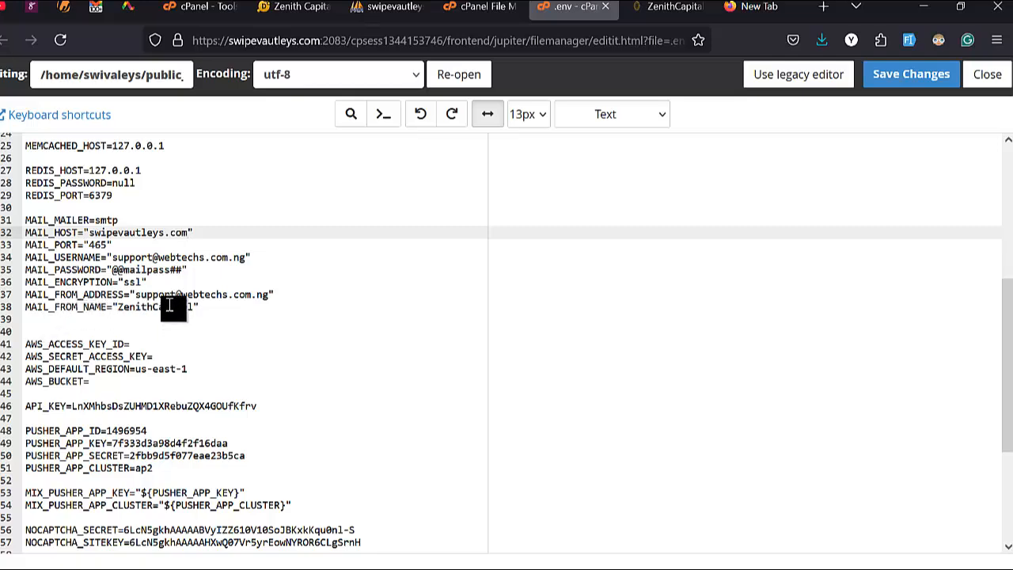
# Step: Find Email Accounts through the cPanel tool search, then check the .env mail settings again
pyautogui.click(206, 14)
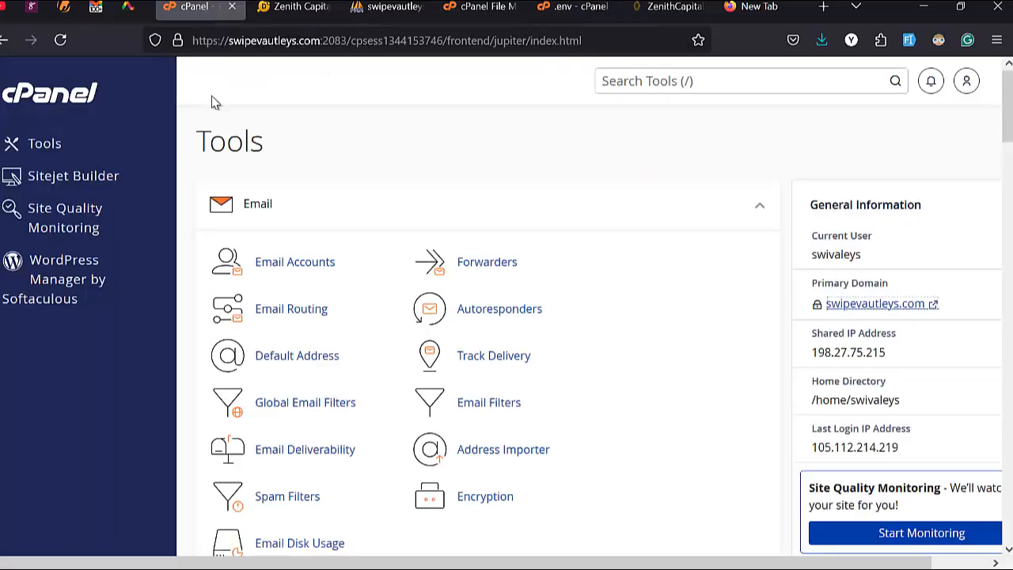
pyautogui.click(647, 79)
pyautogui.write('emial')
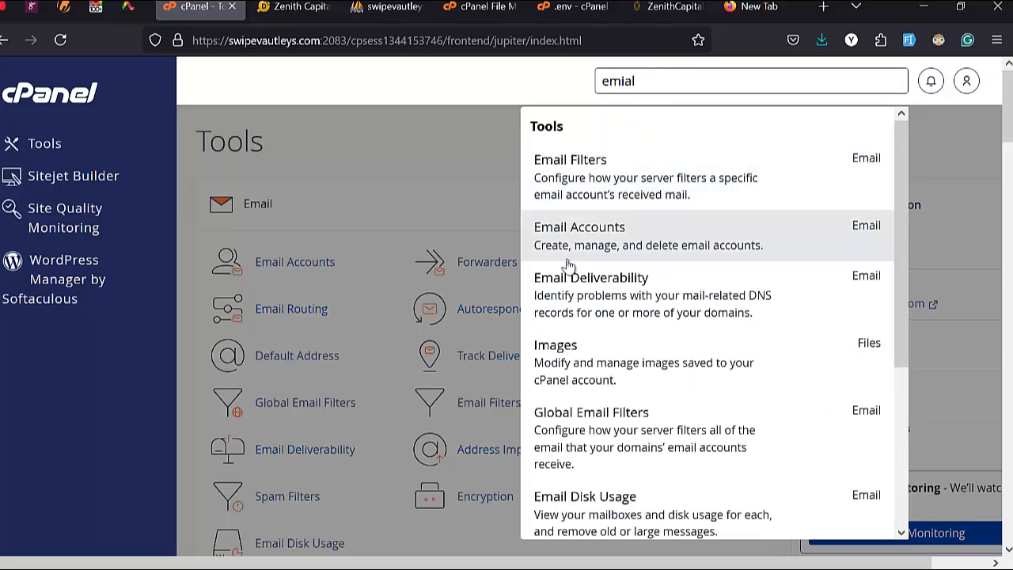
pyautogui.click(607, 228)
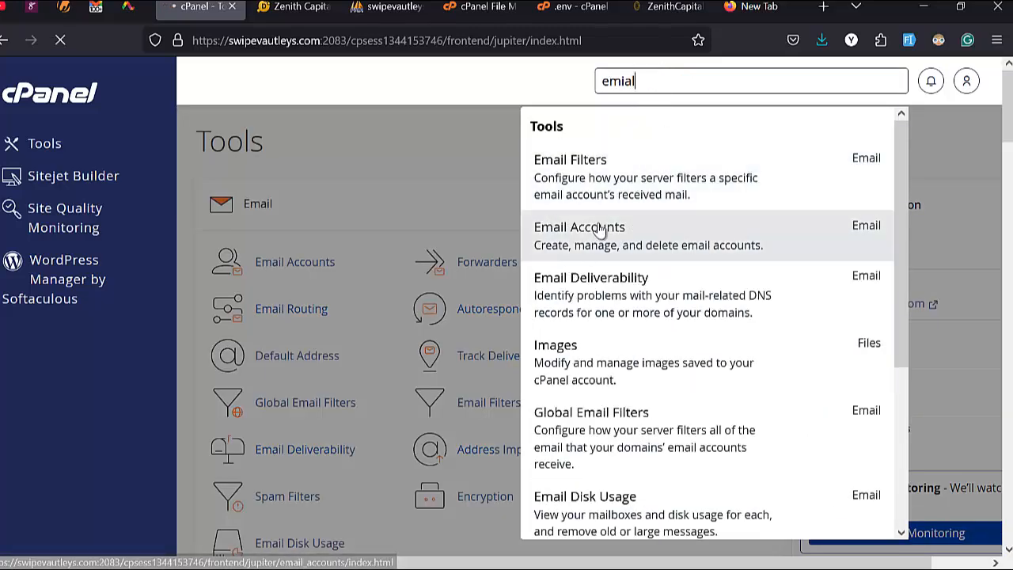
pyautogui.click(571, 7)
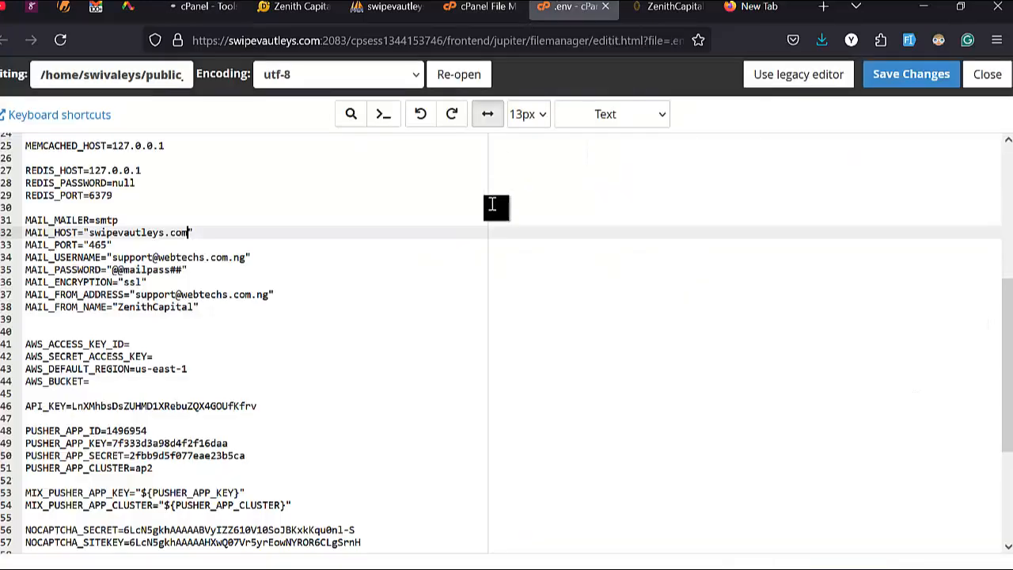
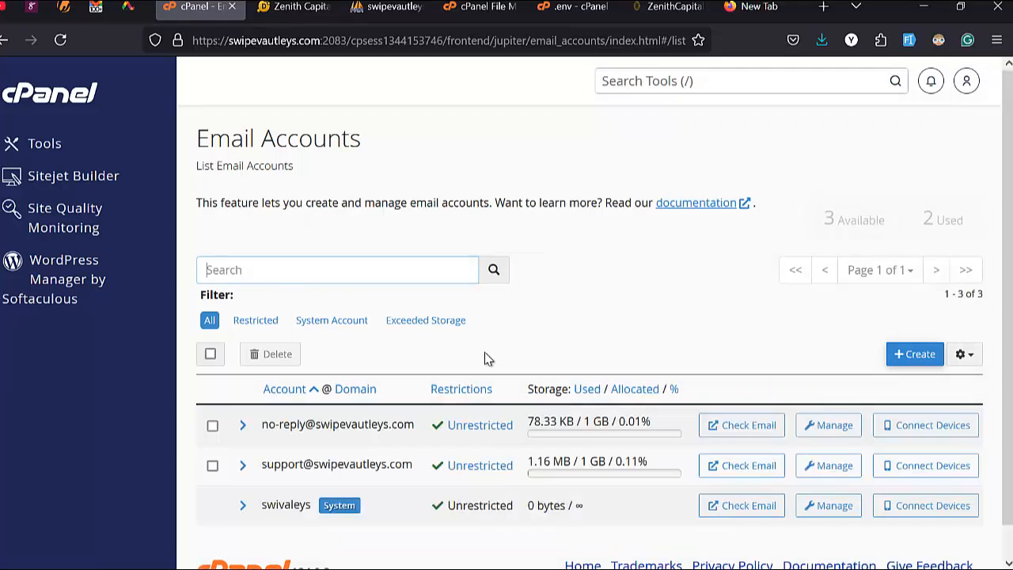
# Step: Start a new email account with username 'mail' and a strong password, revealing it to check
pyautogui.scroll(-1, 484, 357)
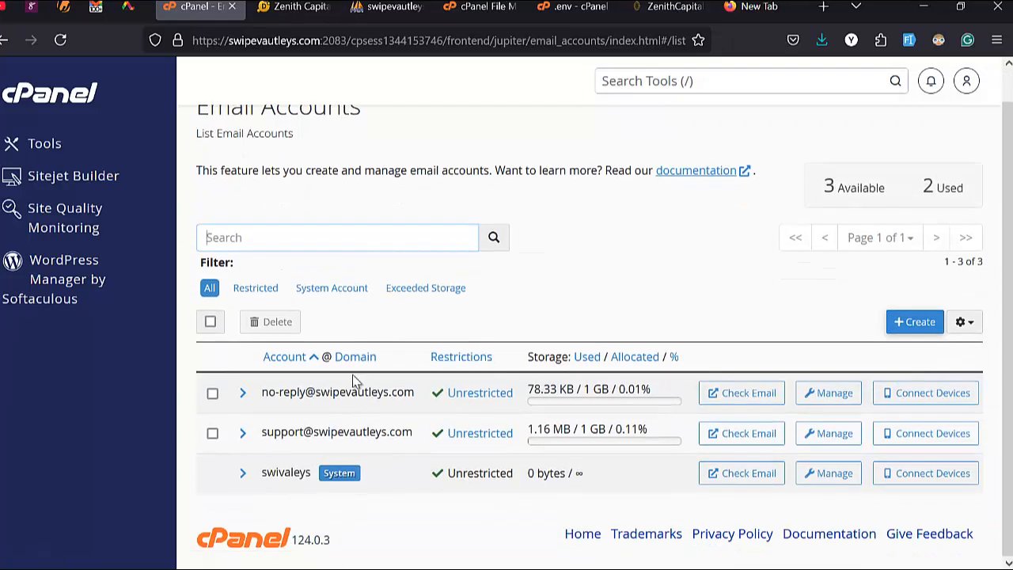
pyautogui.scroll(1, 354, 381)
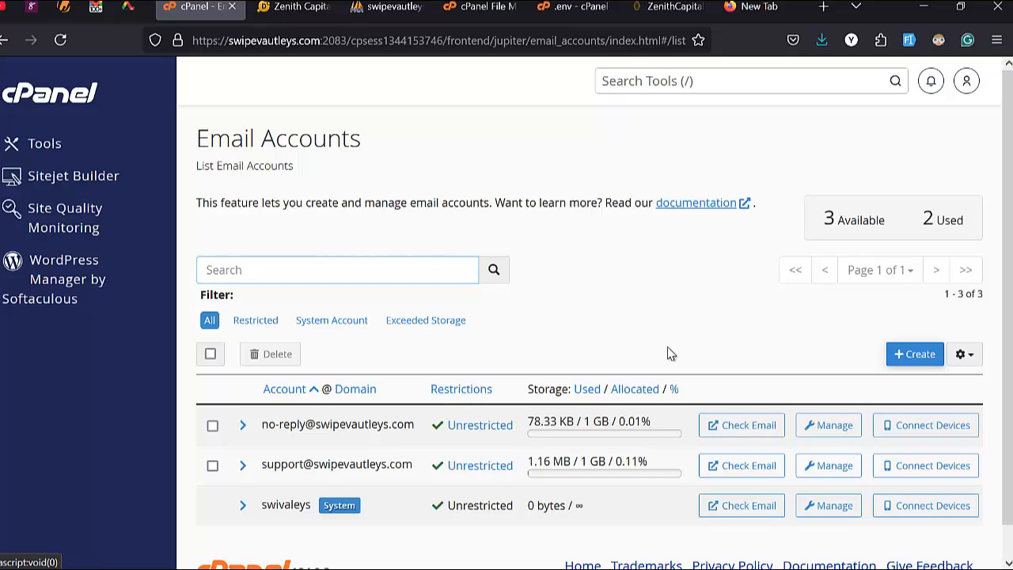
pyautogui.click(927, 361)
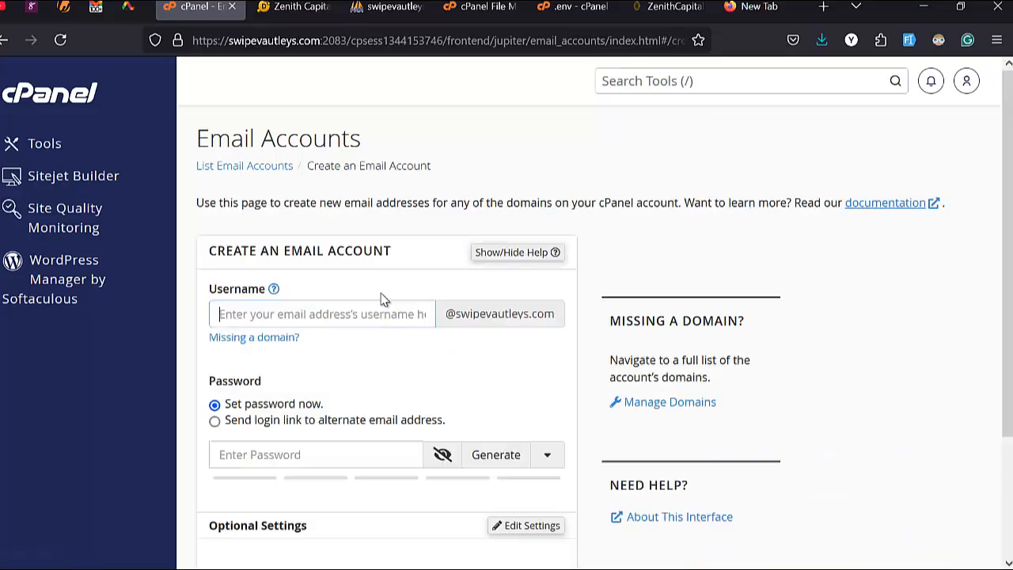
pyautogui.write('mail')
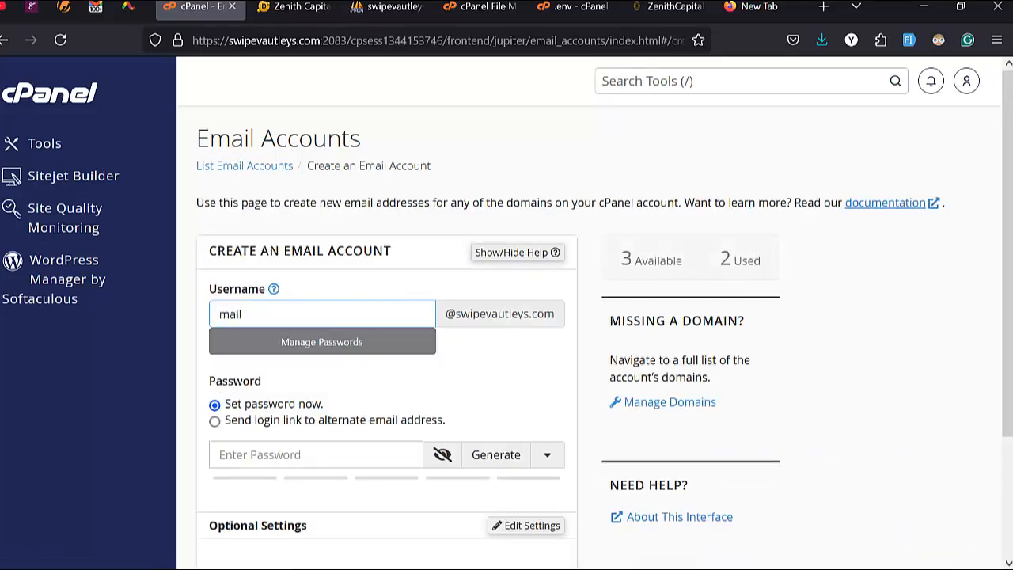
pyautogui.click(349, 454)
pyautogui.write('a')
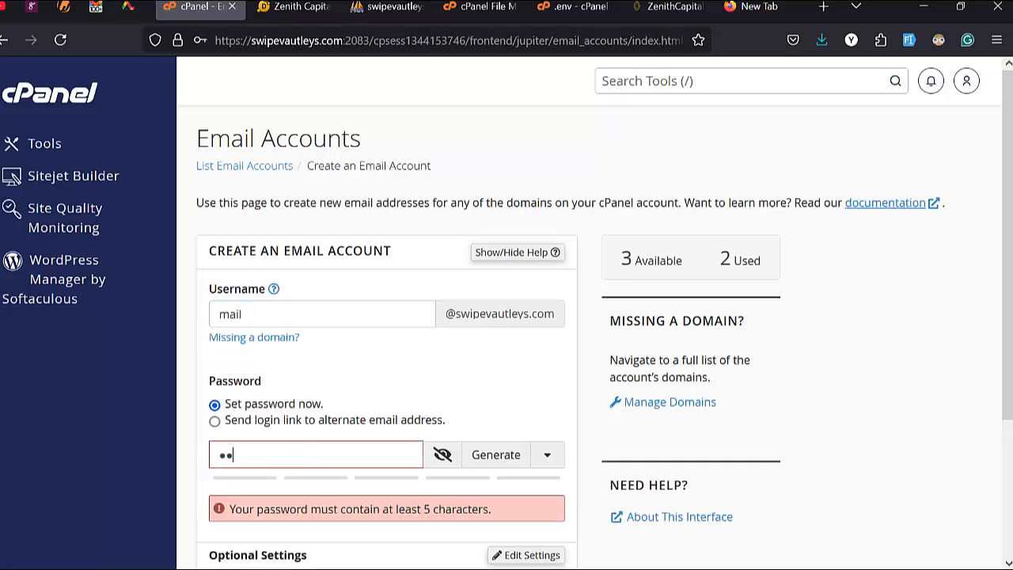
pyautogui.write('••••••••')
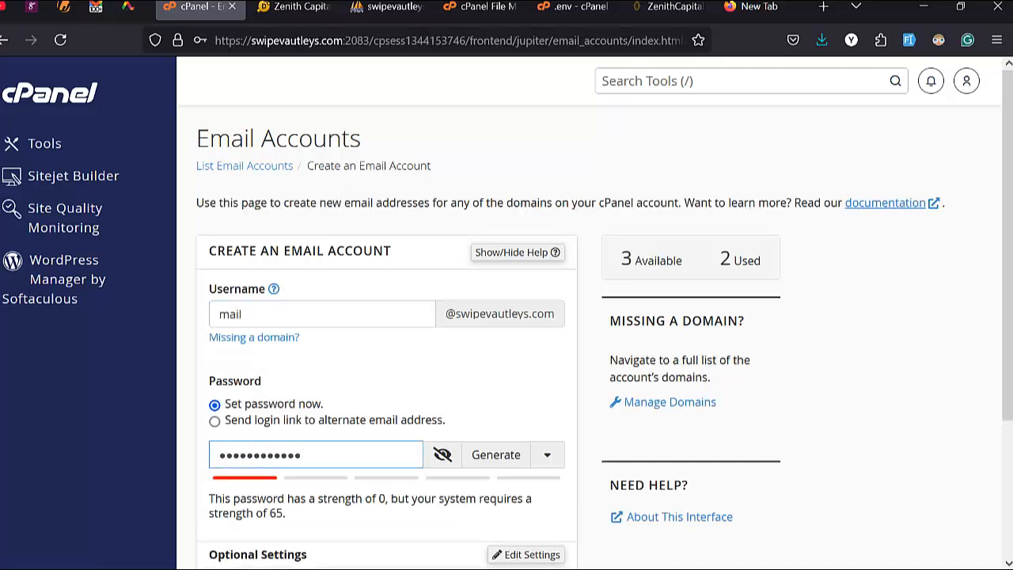
pyautogui.write('s##')
pyautogui.click(442, 455)
pyautogui.scroll(-2, 200, 324)
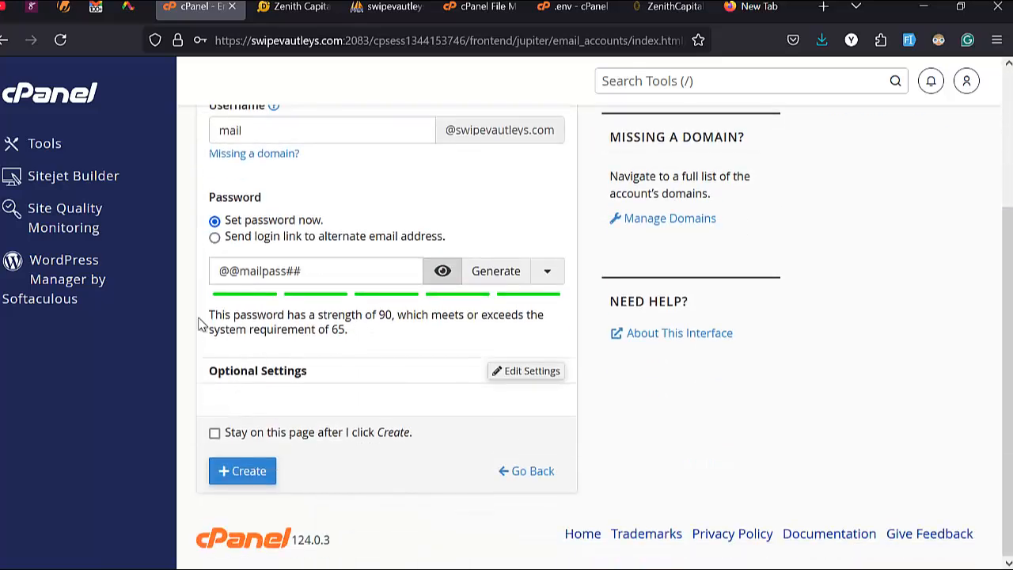
pyautogui.click(251, 473)
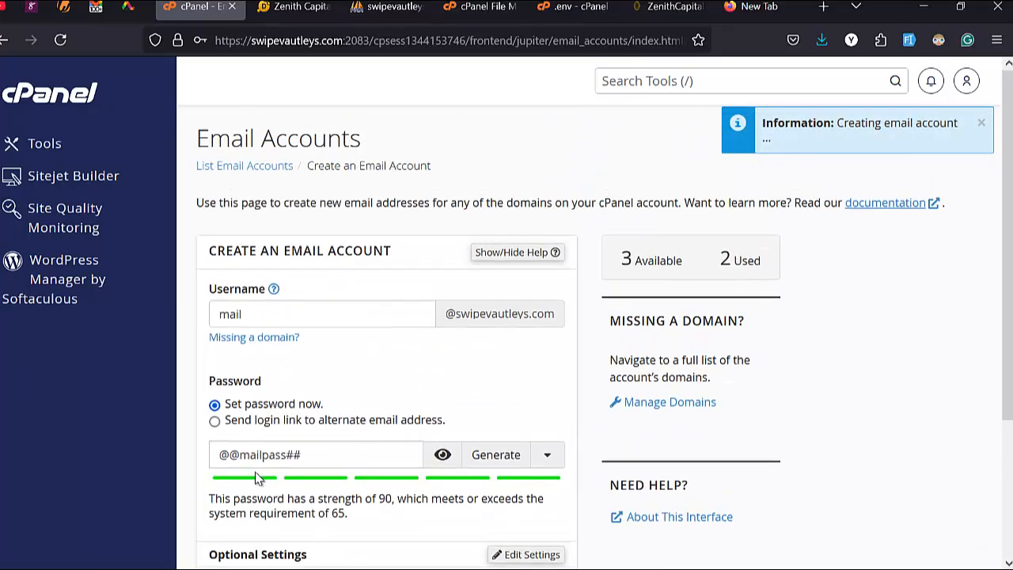
pyautogui.tripleClick(330, 356)
pyautogui.hotkey('ctrl', 'c')
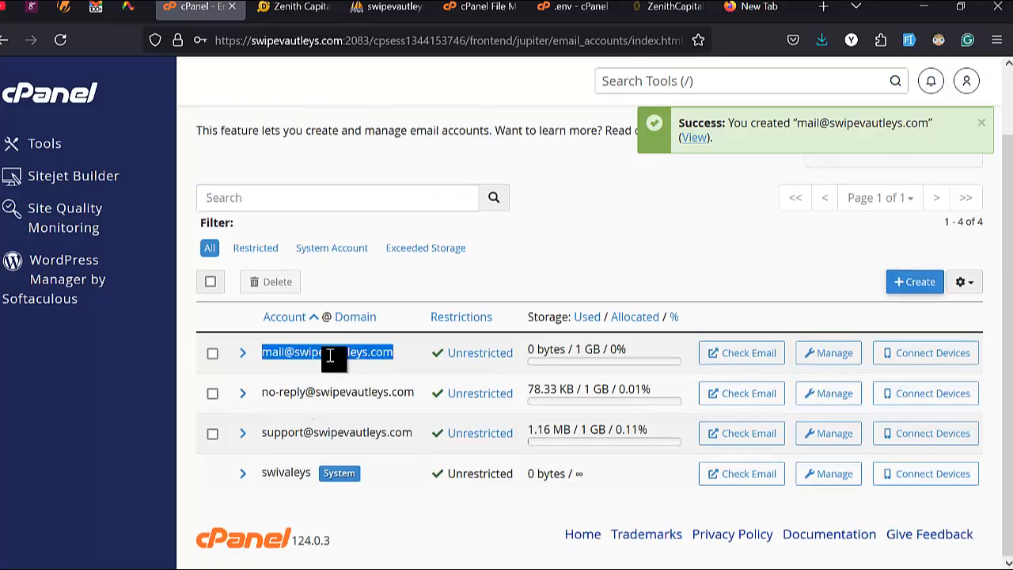
pyautogui.click(565, 7)
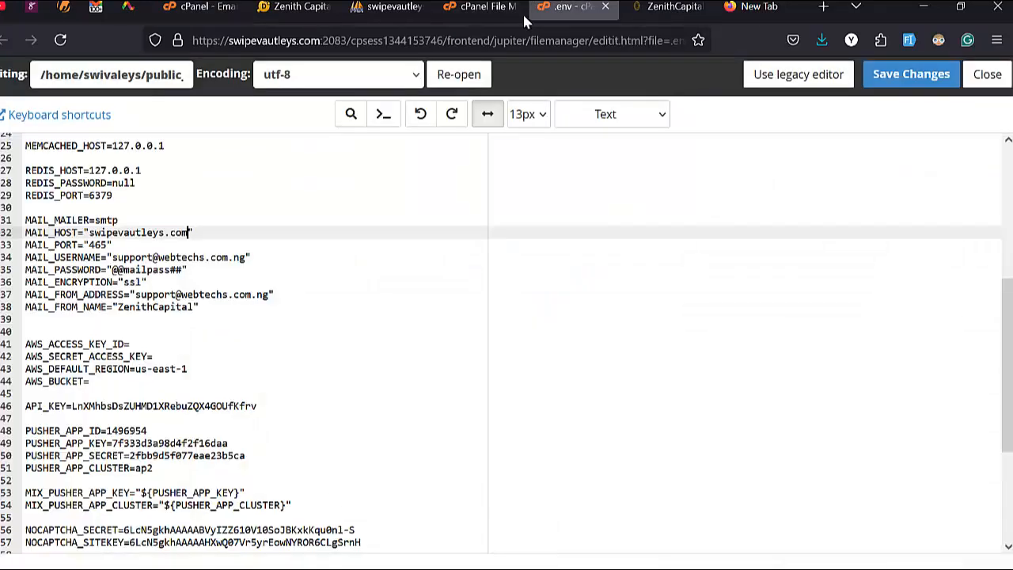
pyautogui.click(249, 259)
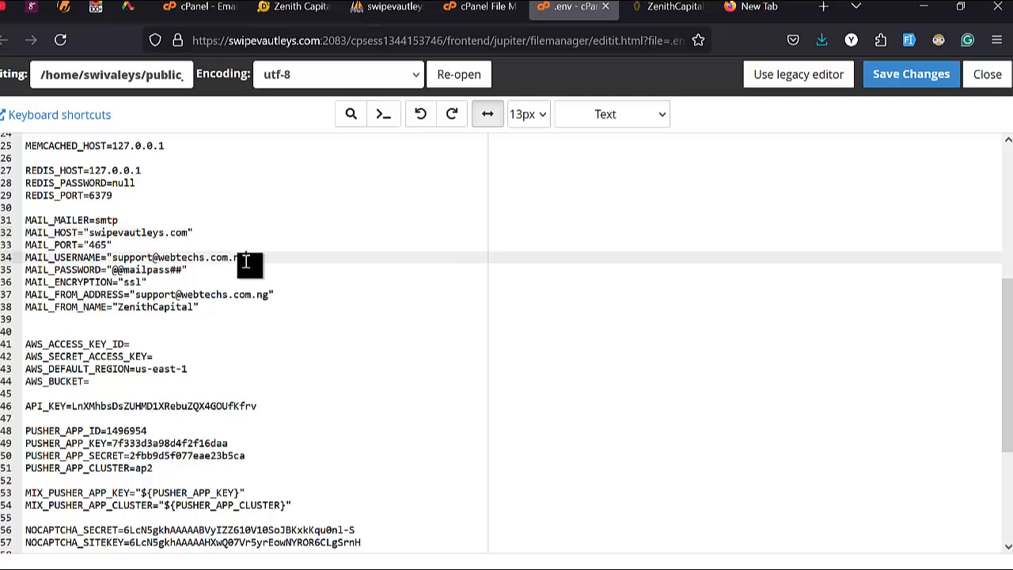
pyautogui.hotkey('ctrl', 'shift', 'Left')
pyautogui.hotkey('ctrl', 'shift', 'Left')
pyautogui.hotkey('ctrl', 'shift', 'Left')
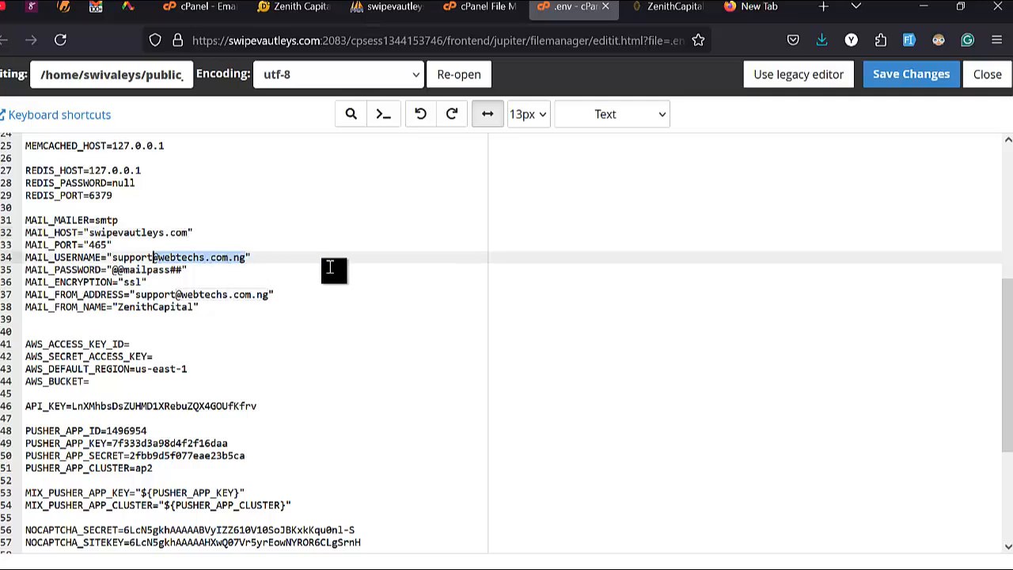
pyautogui.hotkey('ctrl', 'shift', 'Left')
pyautogui.hotkey('ctrl', 'v')
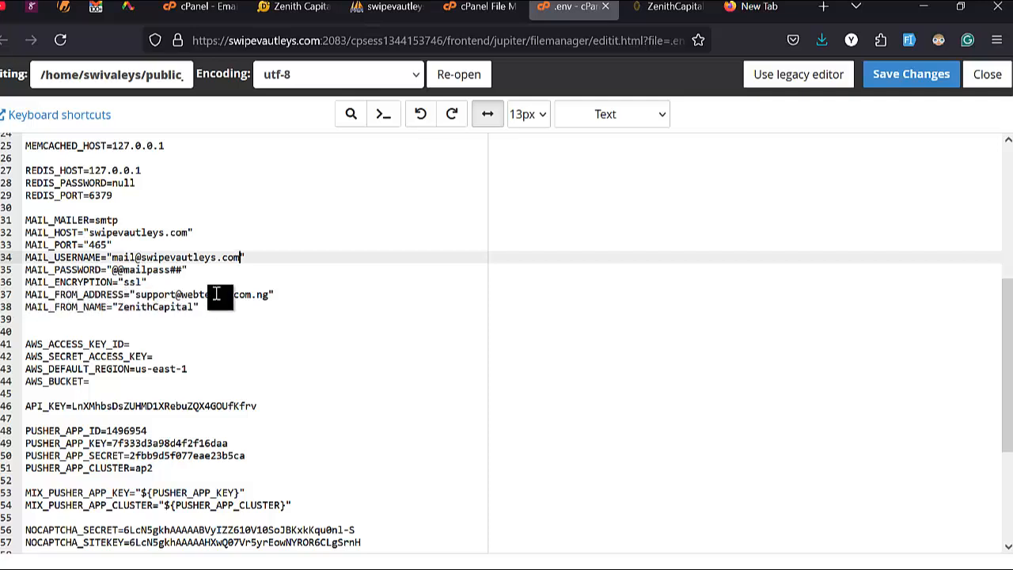
pyautogui.click(268, 294)
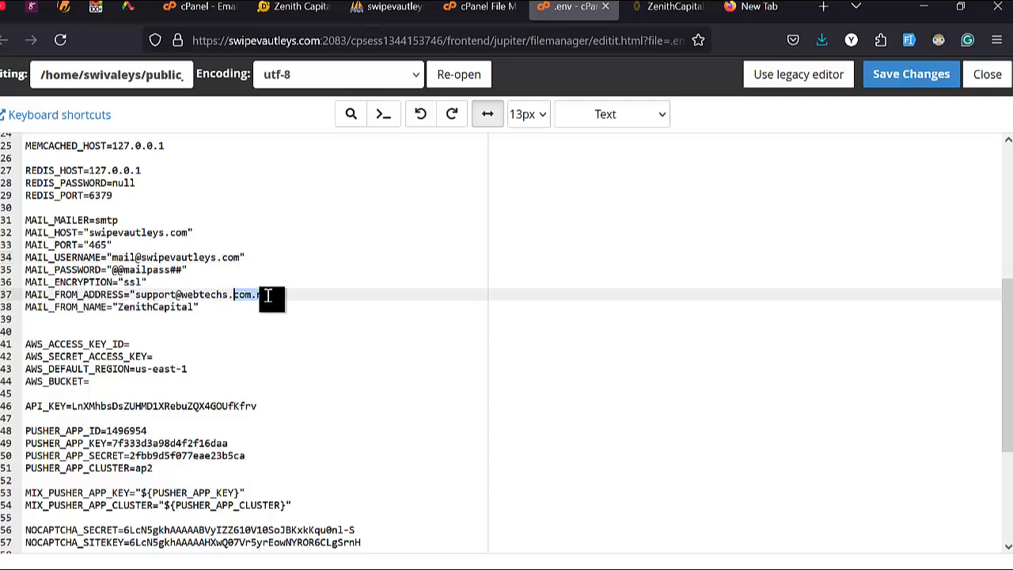
pyautogui.hotkey('ctrl', 'shift', 'Left')
pyautogui.hotkey('ctrl', 'shift', 'Left')
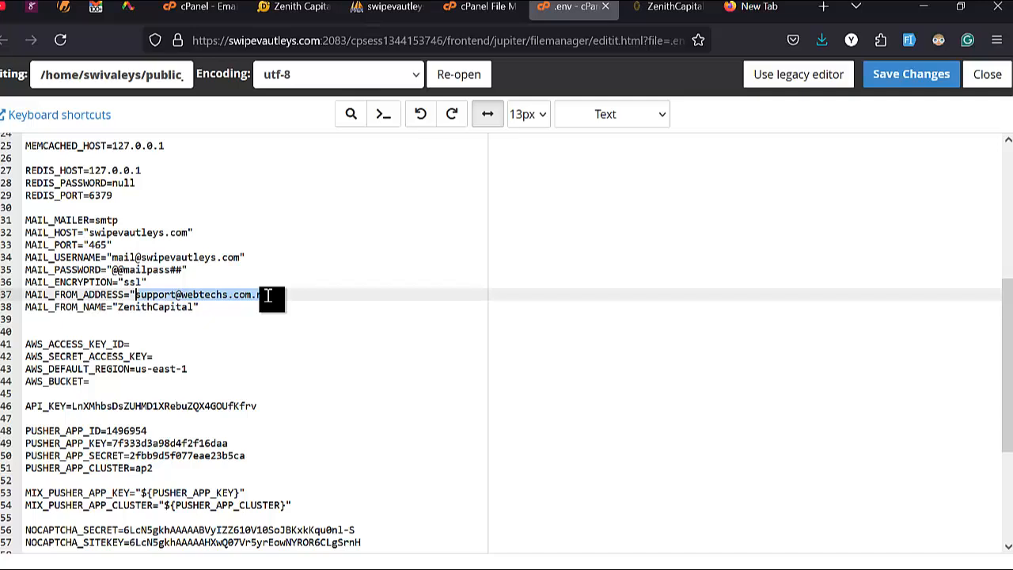
pyautogui.hotkey('ctrl', 'v')
pyautogui.click(261, 332)
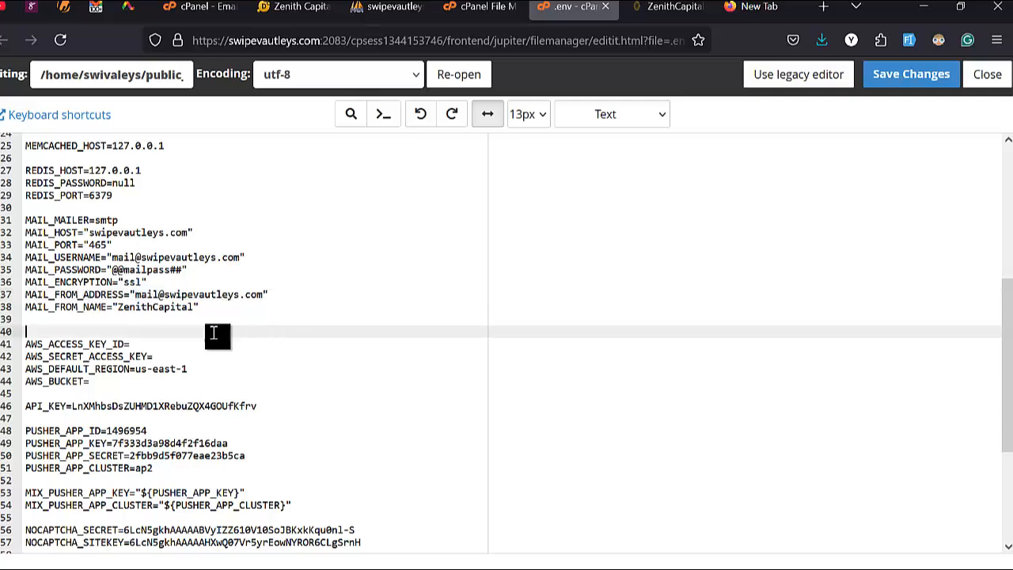
pyautogui.doubleClick(164, 308)
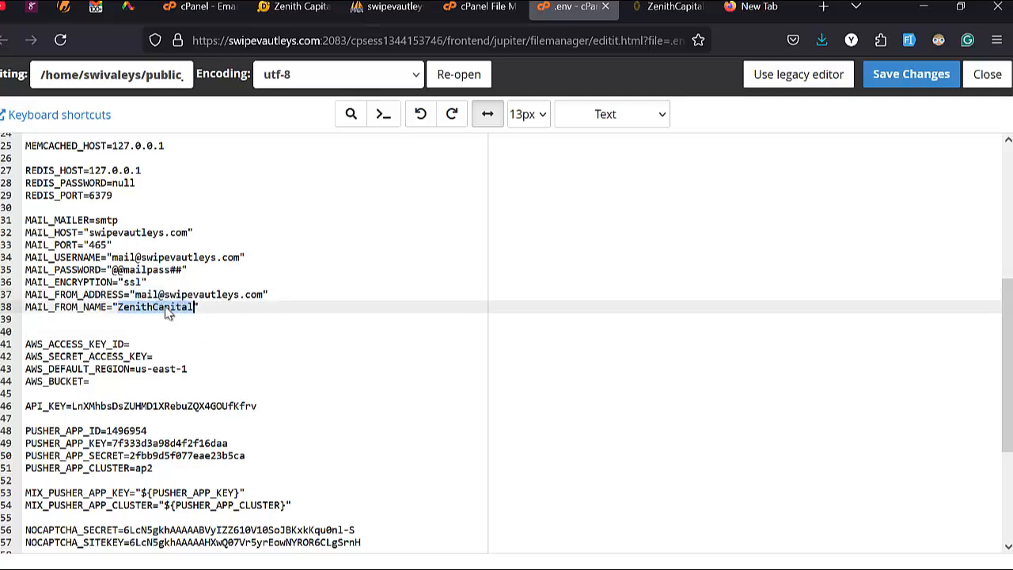
pyautogui.doubleClick(210, 295)
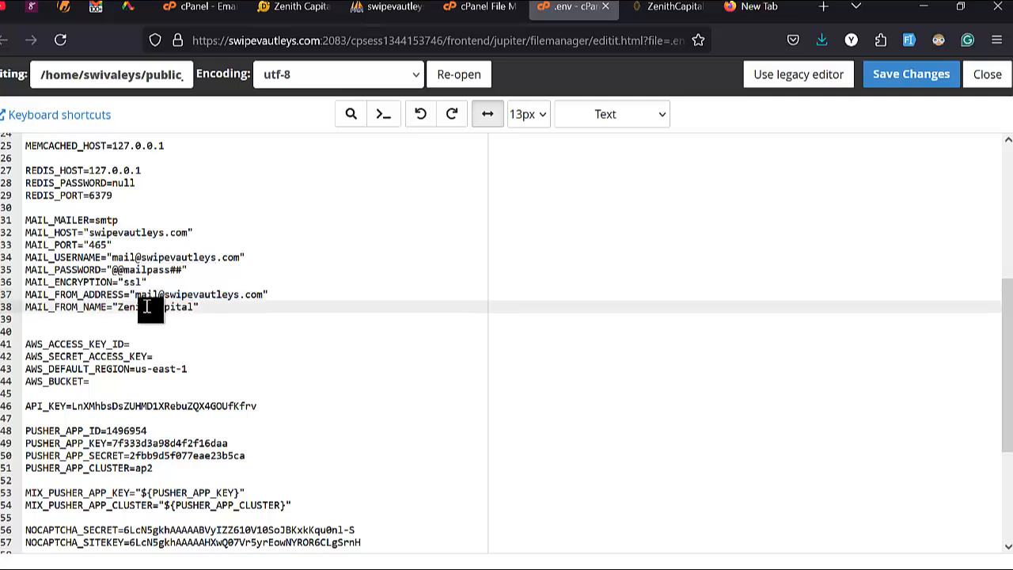
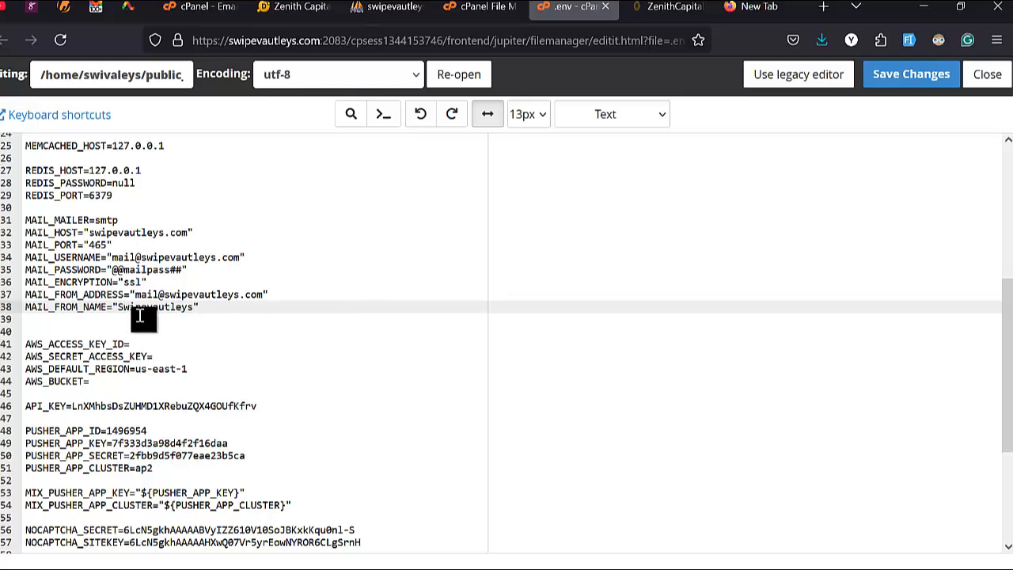
# Step: Capitalize the V so MAIL_FROM_NAME reads 'SwipeVautleys'
pyautogui.click(148, 308)
pyautogui.press('BackSpace')
pyautogui.write('V')
# Step: Review the SMTP mail settings and save the .env file
pyautogui.scroll(2, 199, 277)
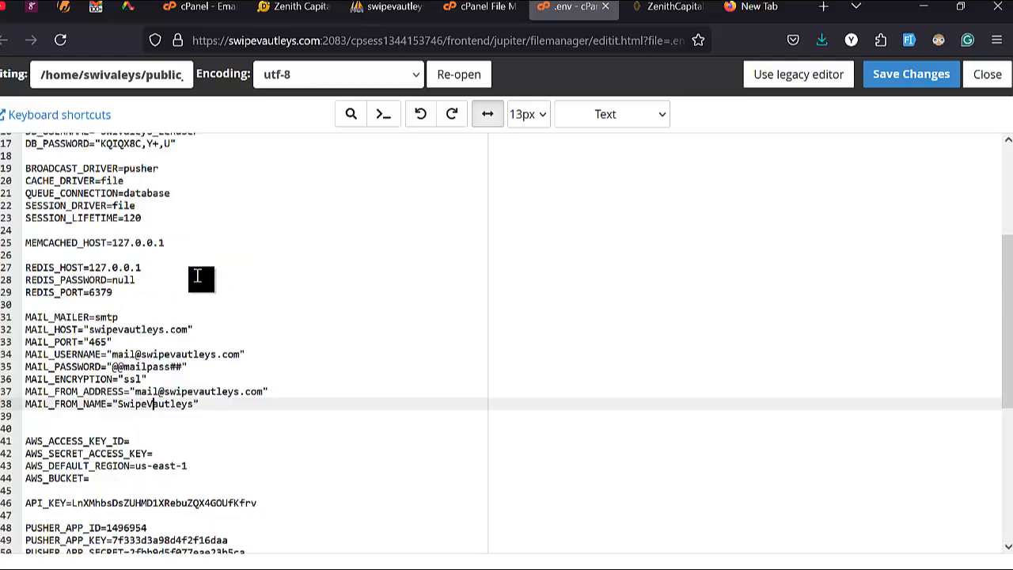
pyautogui.scroll(-2, 190, 307)
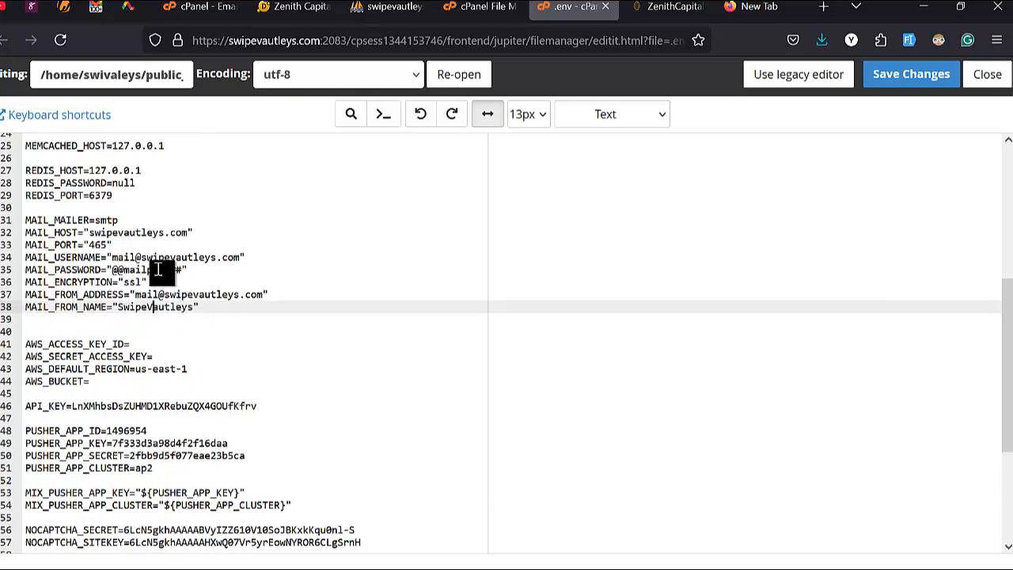
pyautogui.scroll(-4, 190, 271)
pyautogui.scroll(6, 226, 271)
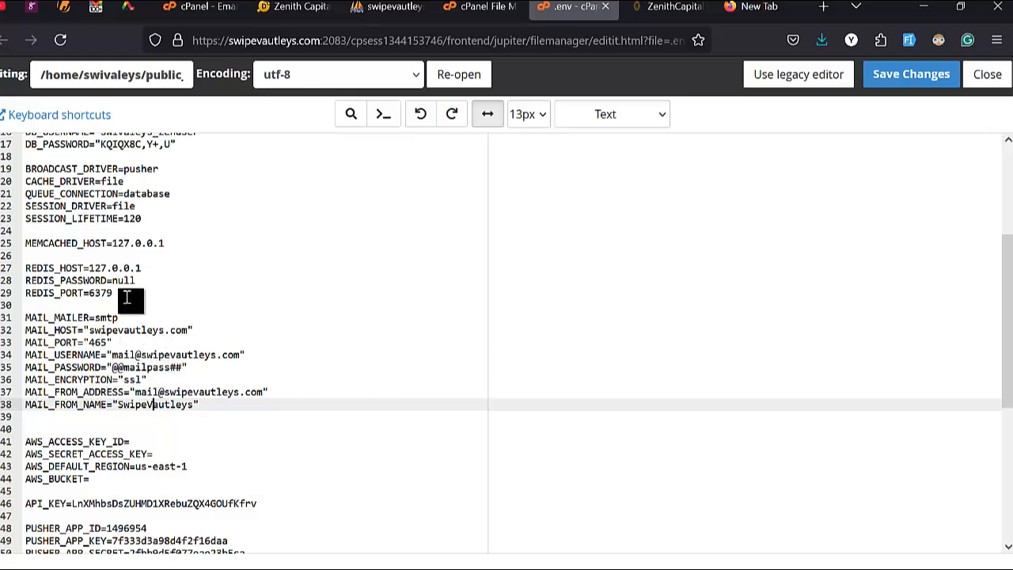
pyautogui.scroll(5, 127, 297)
pyautogui.scroll(-10, 127, 296)
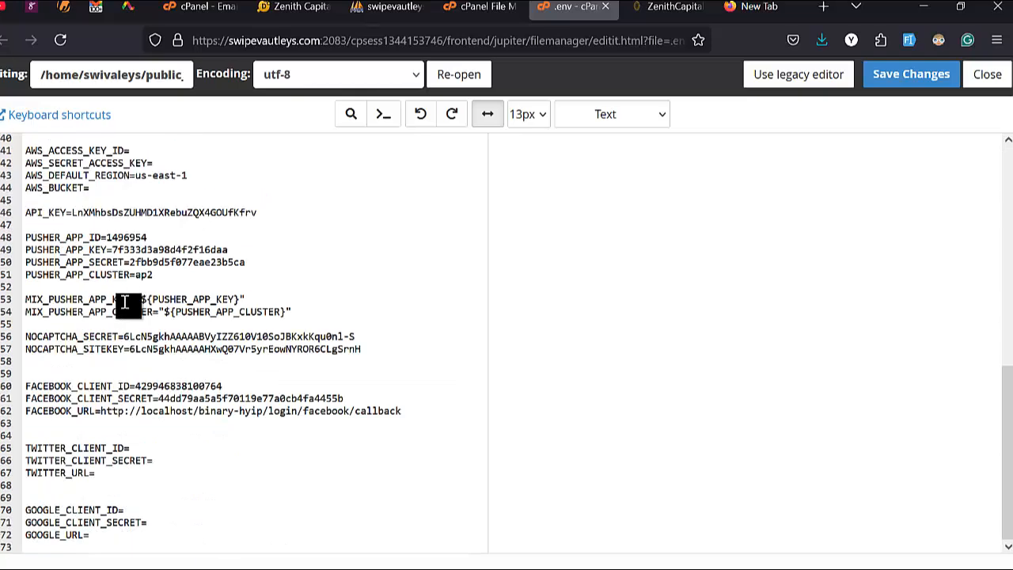
pyautogui.click(916, 75)
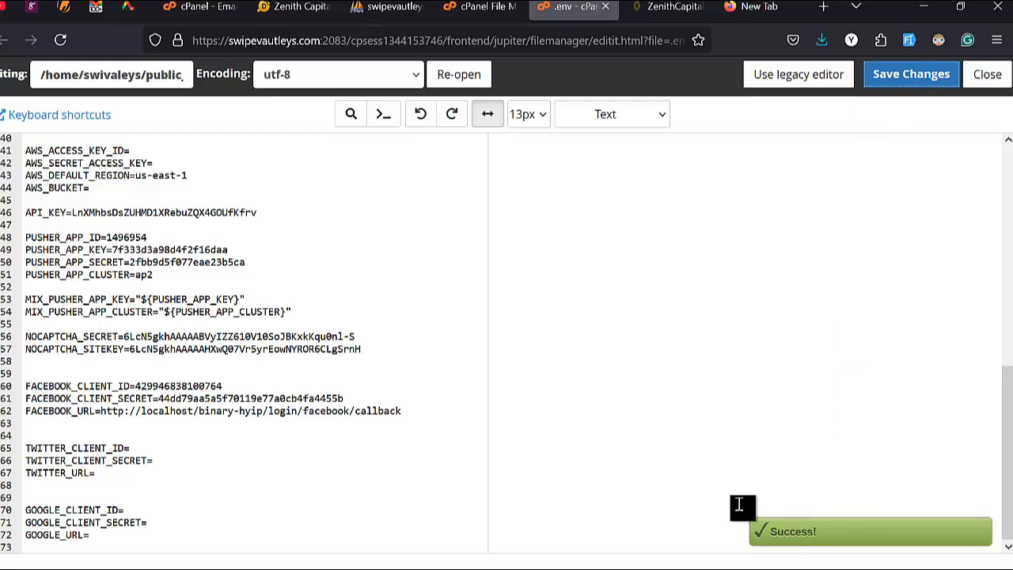
pyautogui.scroll(10, 454, 213)
# Step: Back in cPanel, search the tools for 'PHPMY' to list phpMyAdmin
pyautogui.click(208, 7)
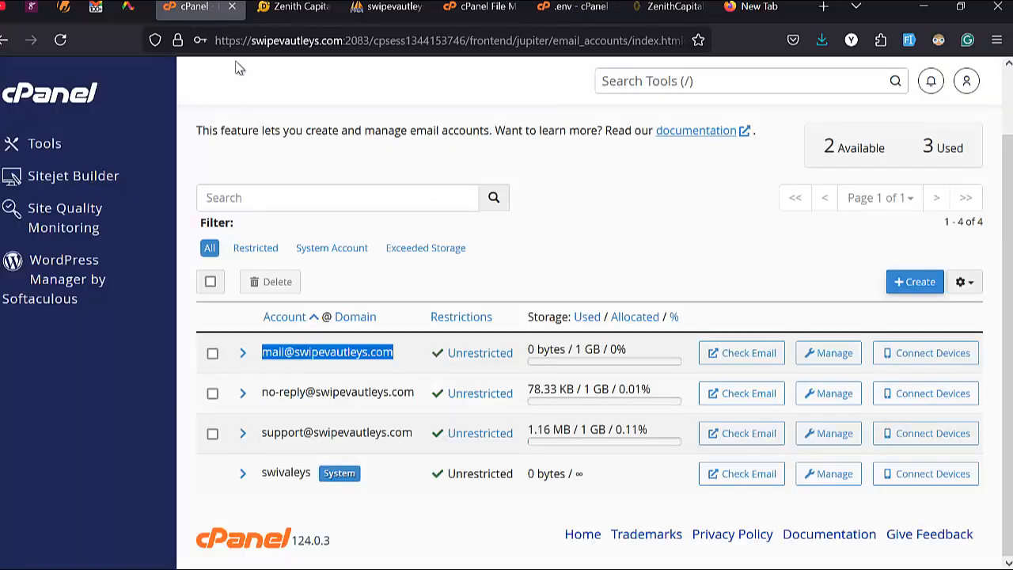
pyautogui.click(636, 87)
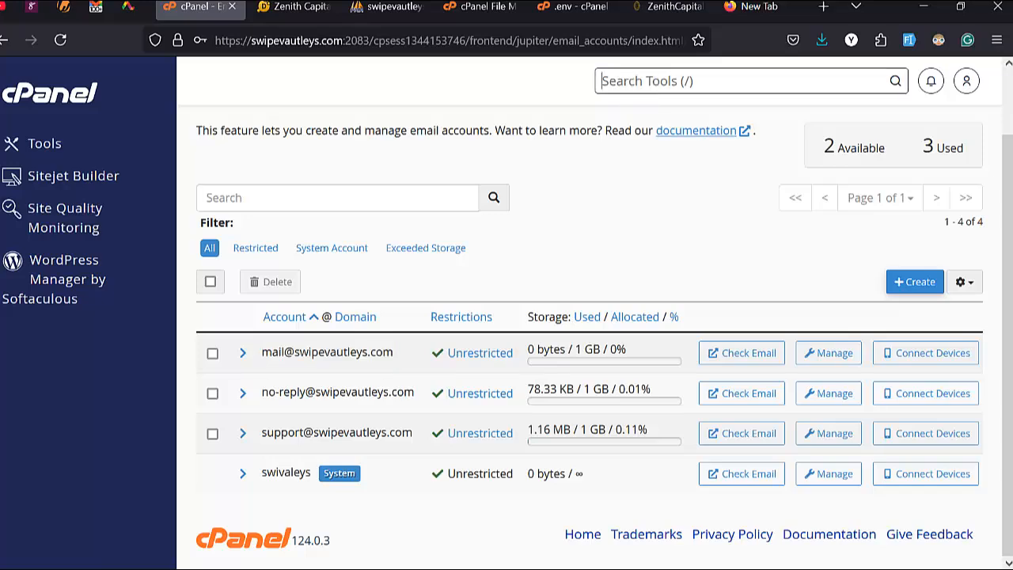
pyautogui.write('PHPMY')
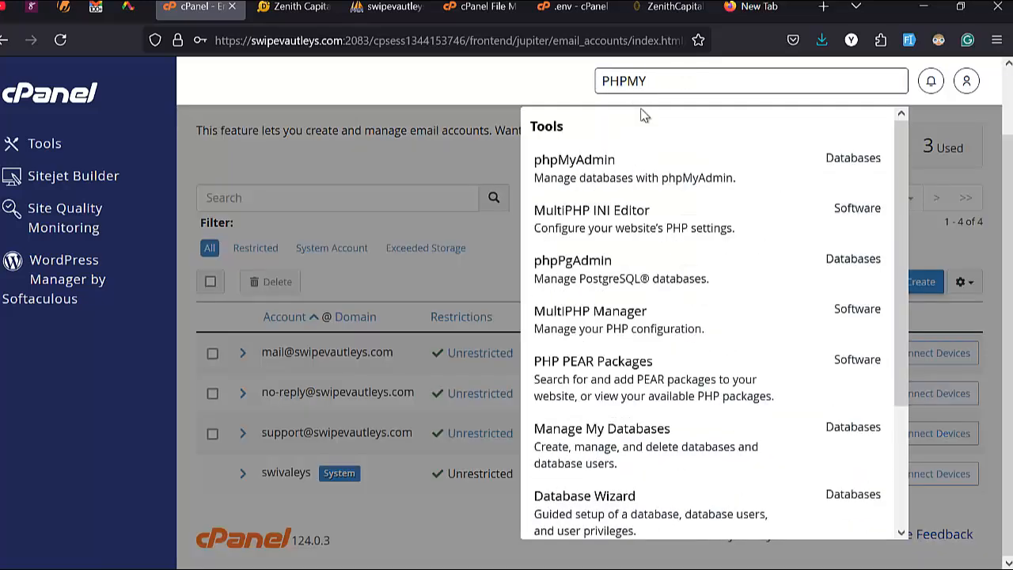
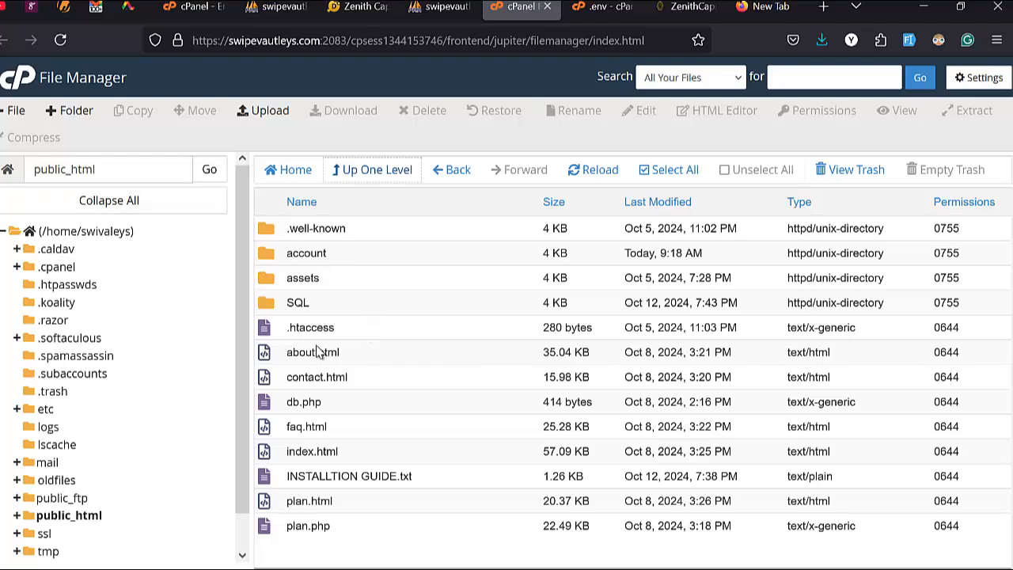
# Step: Confirm database.sql is inside public_html/SQL, then bring up phpMyAdmin with swivaleys_db and swivaleys_zendb
pyautogui.doubleClick(335, 310)
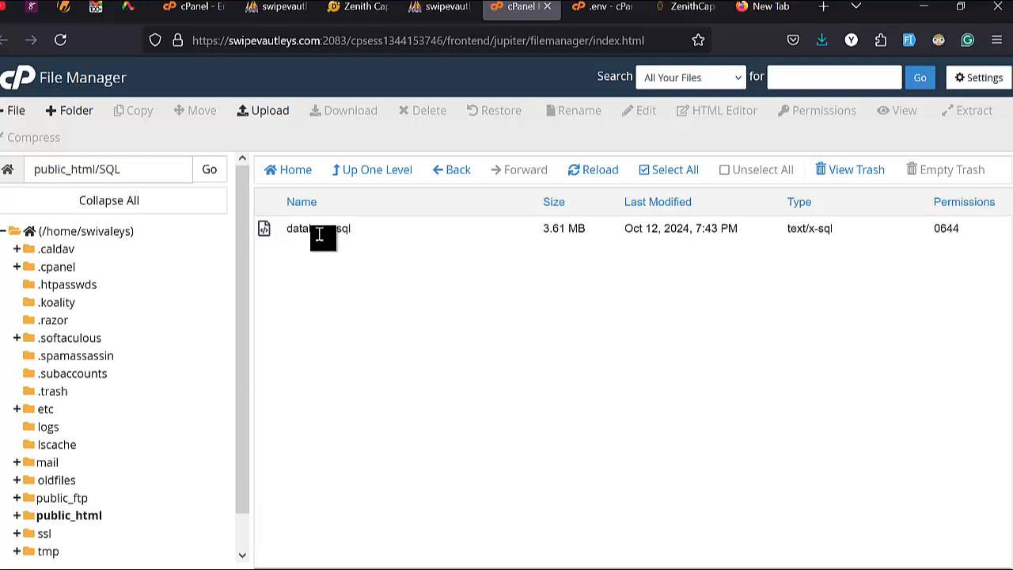
pyautogui.rightClick(372, 231)
pyautogui.click(328, 351)
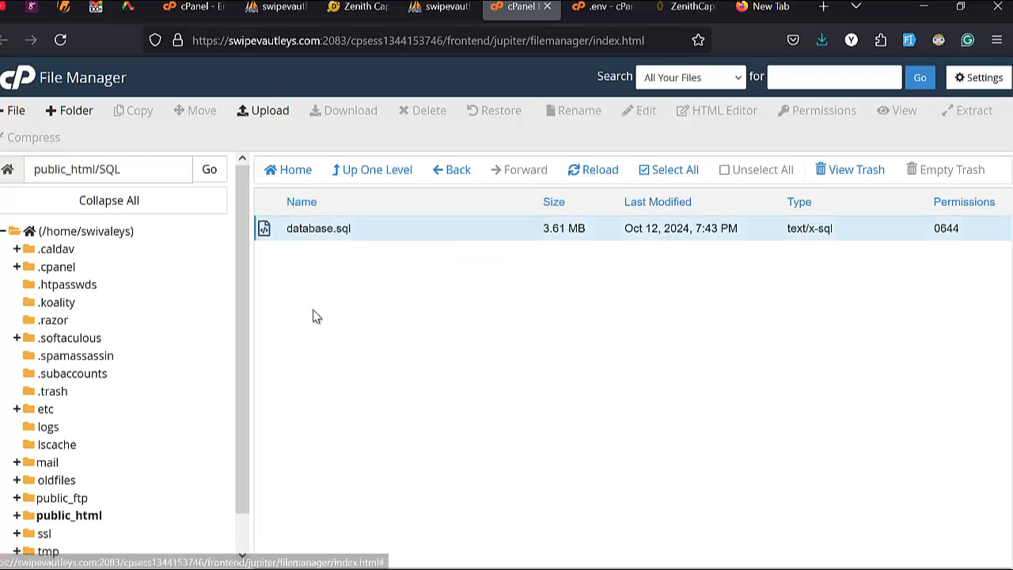
pyautogui.click(275, 6)
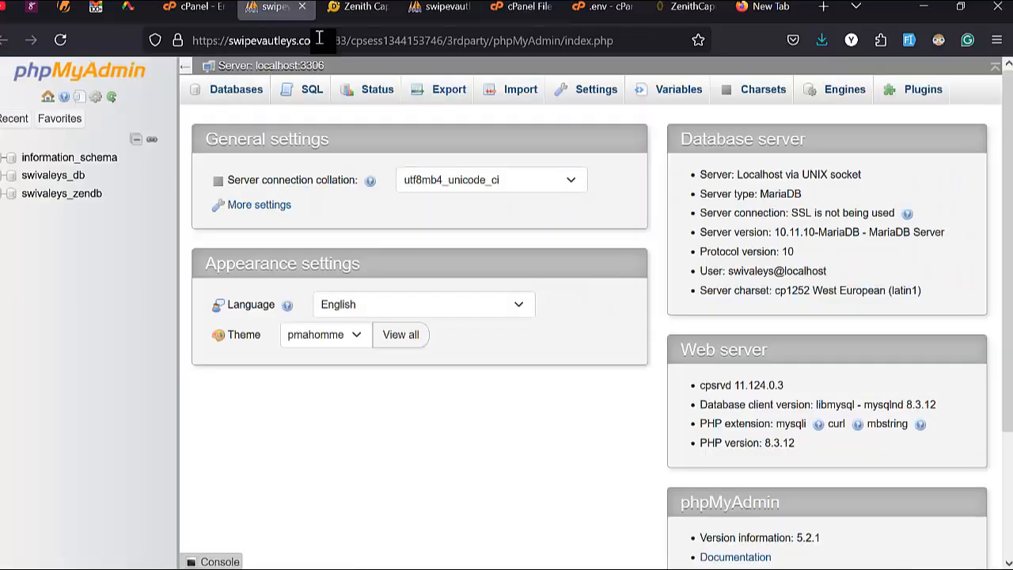
# Step: Import database(1).sql into the empty swivaleys_zendb database
pyautogui.click(79, 199)
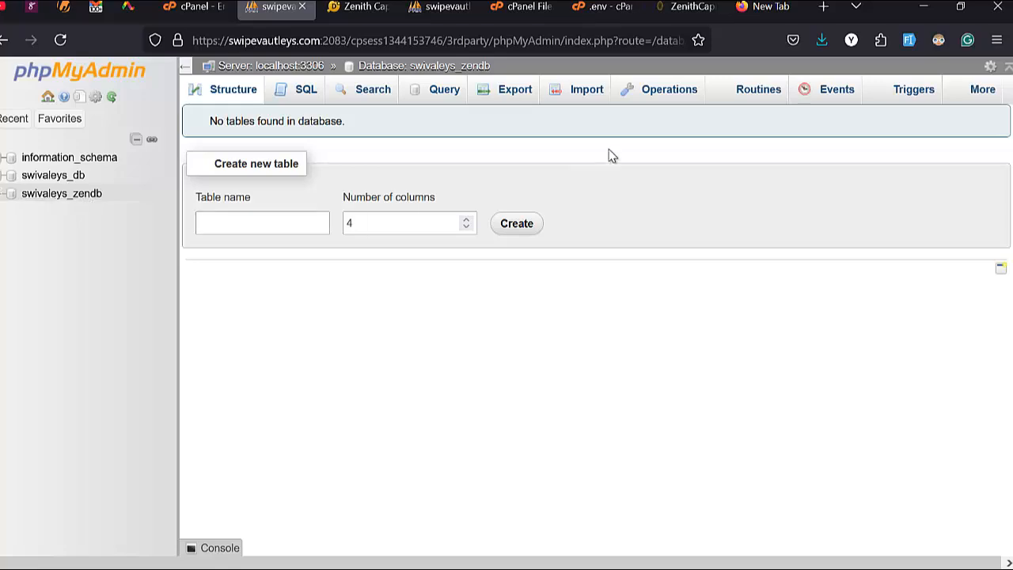
pyautogui.click(582, 92)
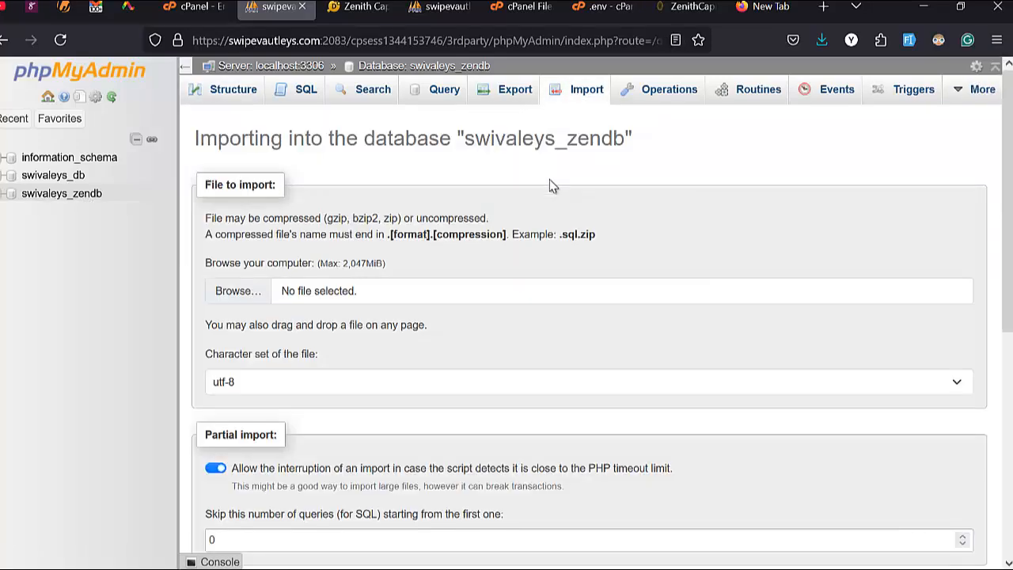
pyautogui.click(238, 295)
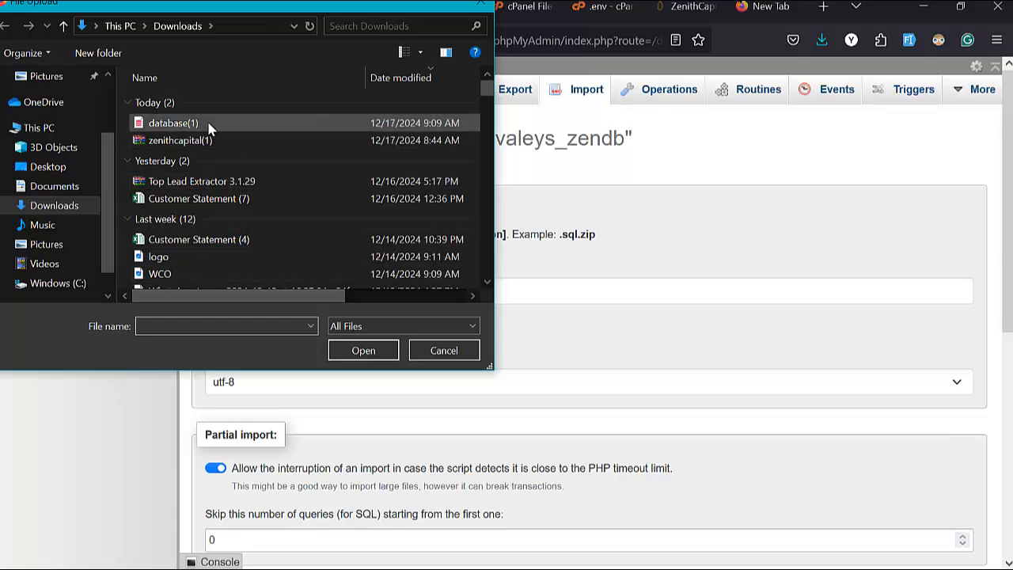
pyautogui.doubleClick(211, 125)
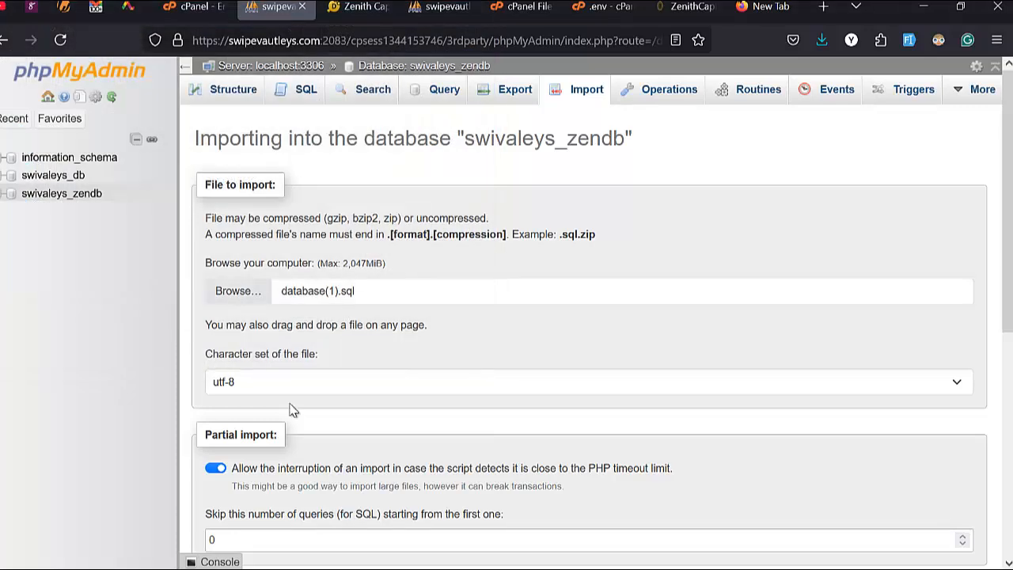
pyautogui.scroll(-5, 290, 409)
pyautogui.click(226, 516)
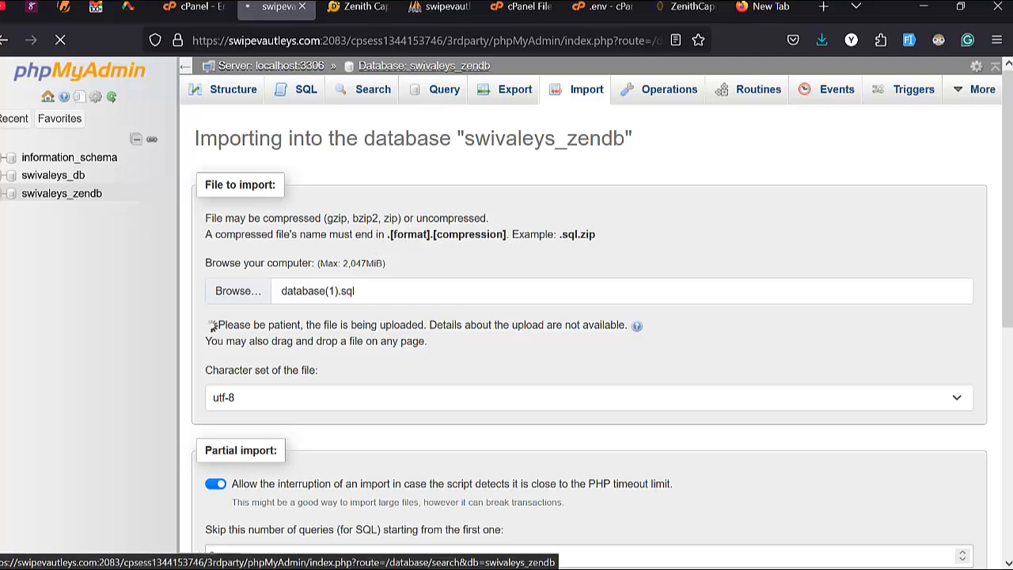
# Step: View the live Zenith Capital site while the upload runs, then return to public_html in File Manager
pyautogui.click(356, 7)
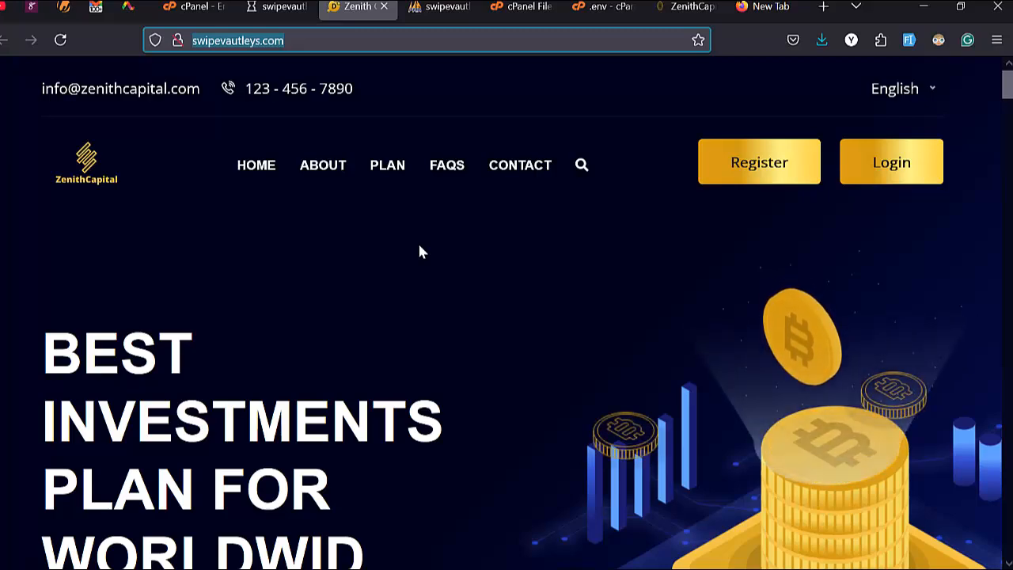
pyautogui.click(277, 6)
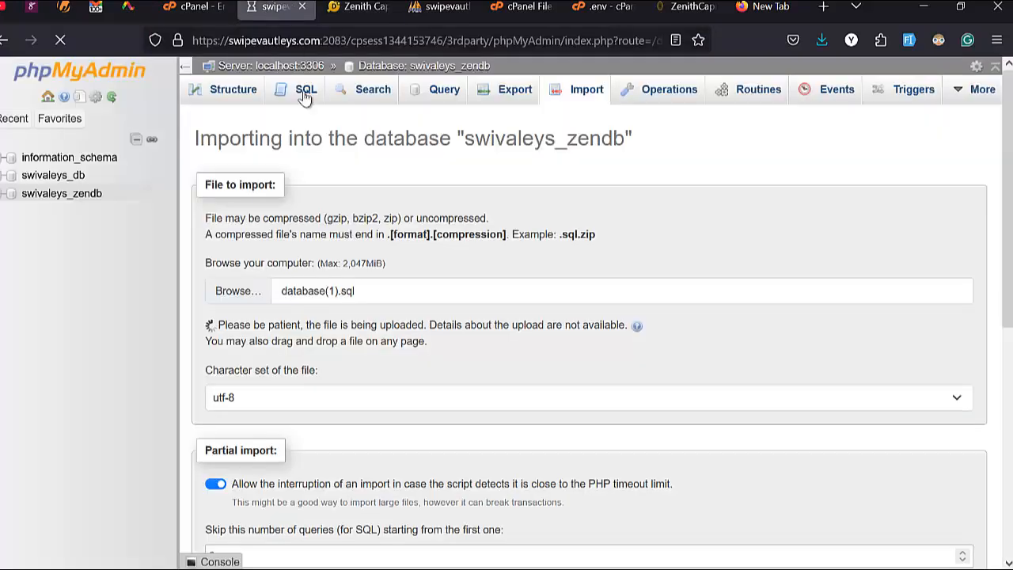
pyautogui.scroll(-5, 350, 227)
pyautogui.scroll(5, 352, 226)
pyautogui.scroll(-5, 353, 224)
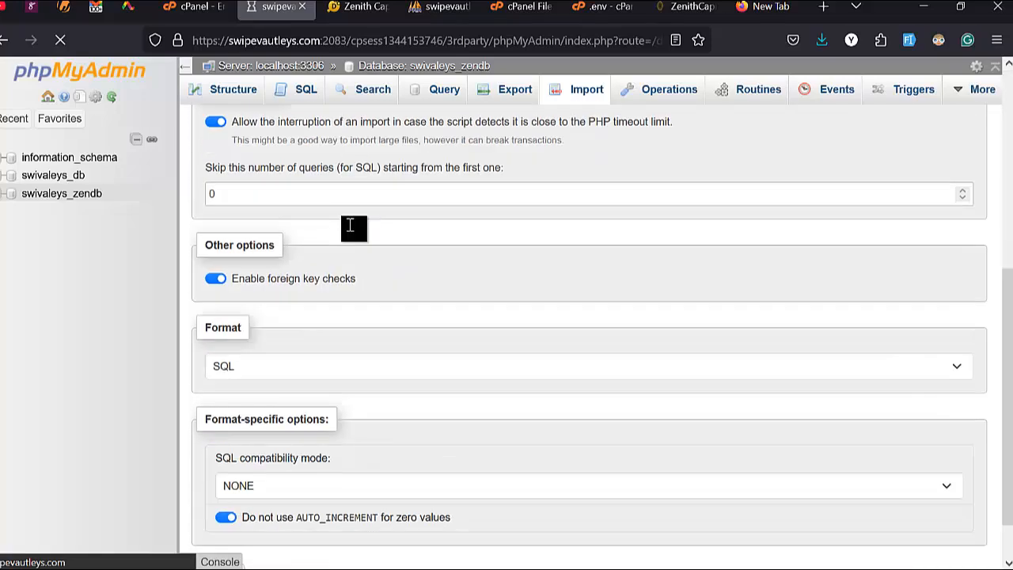
pyautogui.click(357, 7)
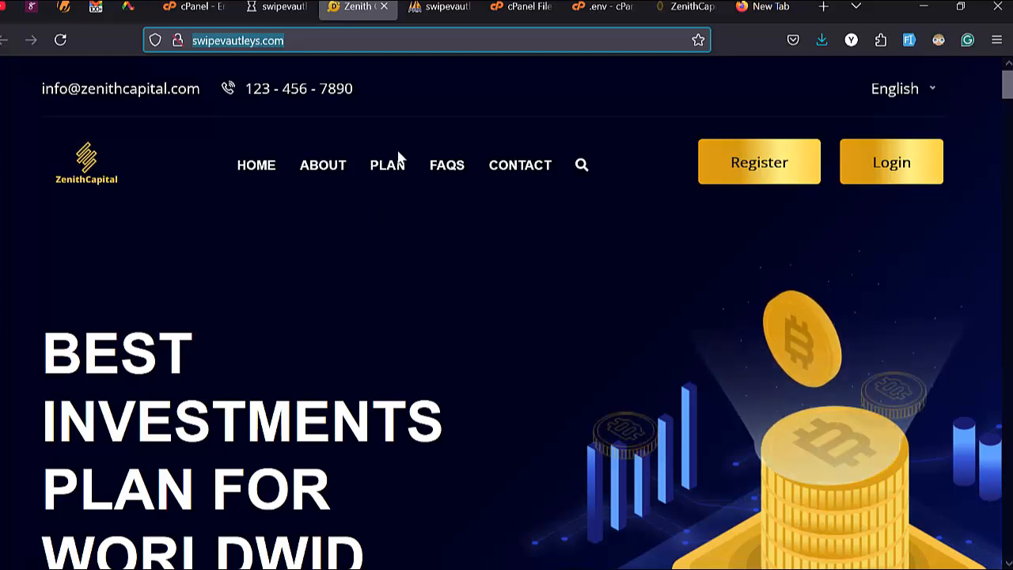
pyautogui.click(522, 6)
pyautogui.click(377, 169)
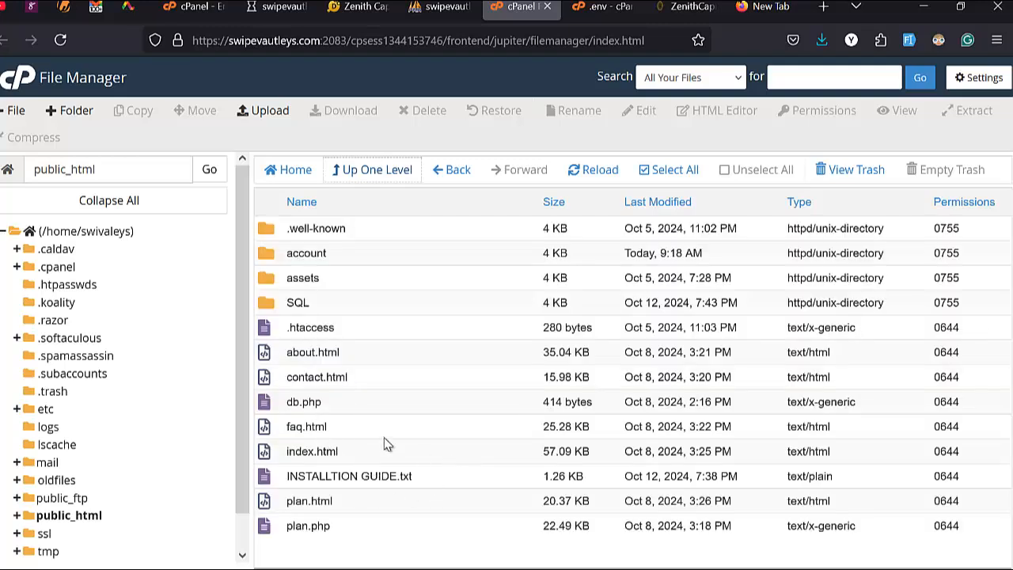
# Step: Read the database-import and .env/db.php setup steps in INSTALLTION GUIDE.txt, then return to the listing
pyautogui.rightClick(431, 479)
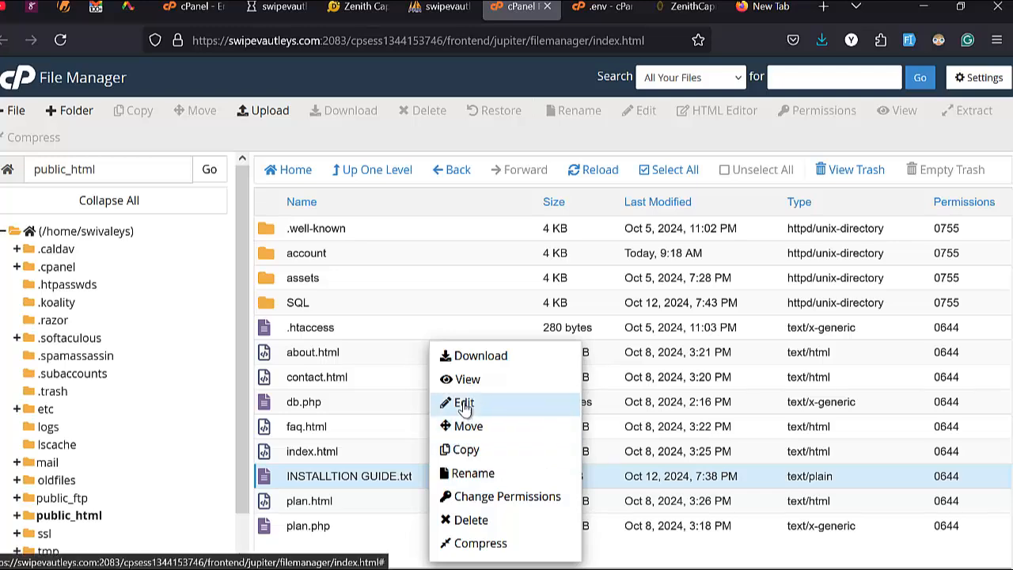
pyautogui.click(464, 404)
pyautogui.scroll(-3, 168, 432)
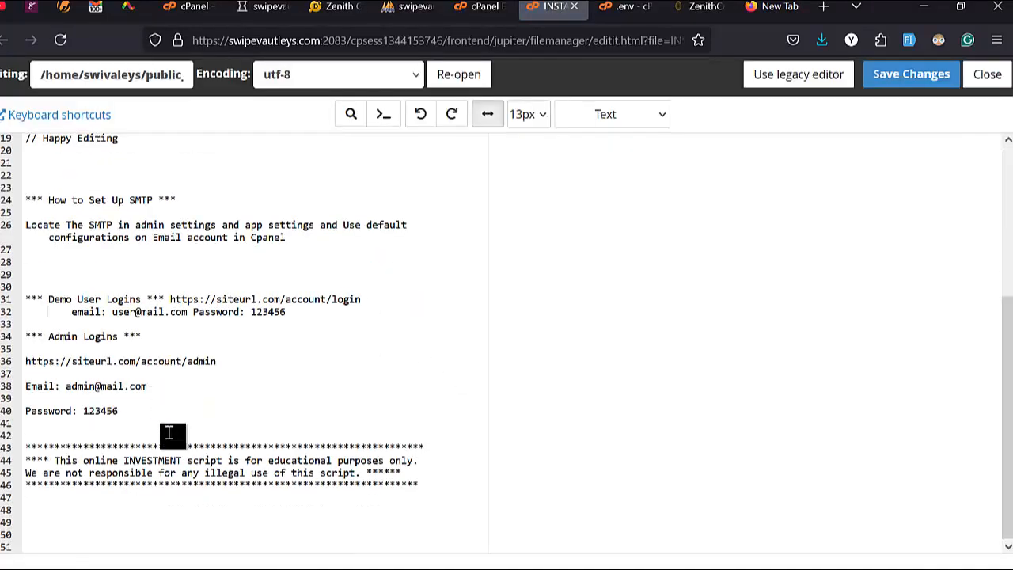
pyautogui.scroll(5, 147, 373)
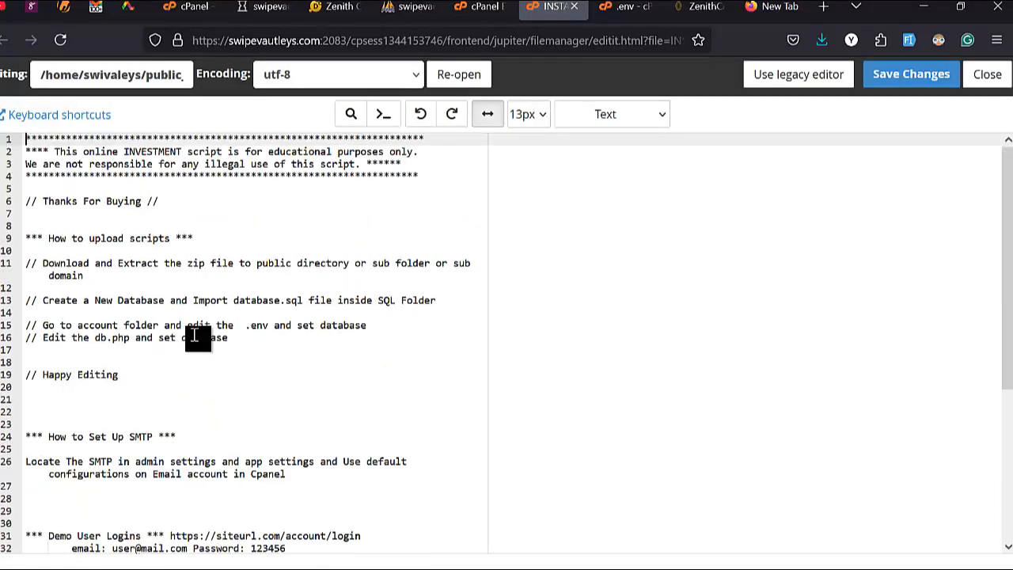
pyautogui.scroll(-2, 234, 481)
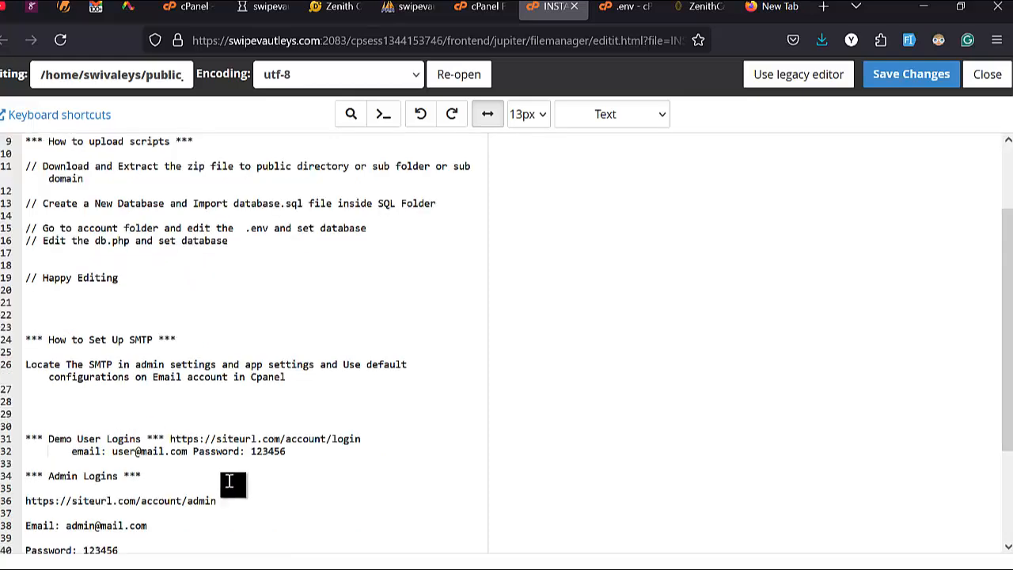
pyautogui.scroll(-3, 229, 481)
pyautogui.scroll(5, 158, 475)
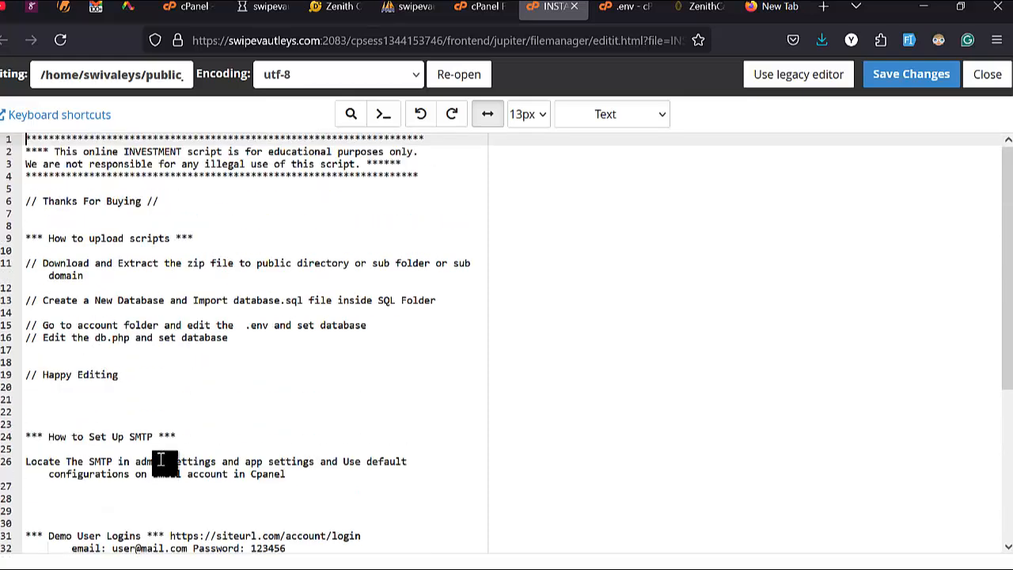
pyautogui.click(478, 6)
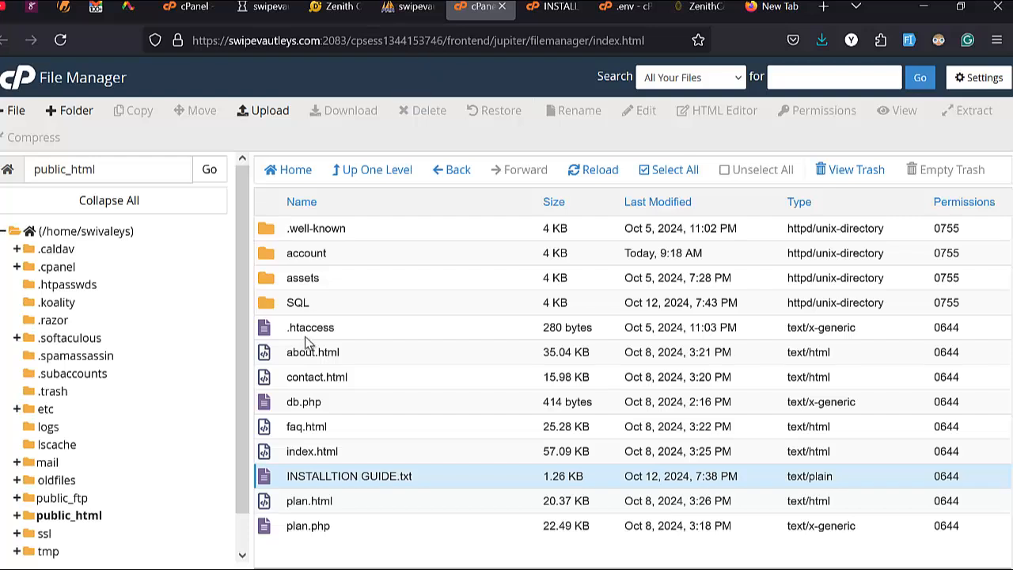
# Step: Open composer.json in the account folder to see its required PHP version, "^7.3|^8.0"
pyautogui.doubleClick(358, 254)
pyautogui.scroll(-5, 331, 388)
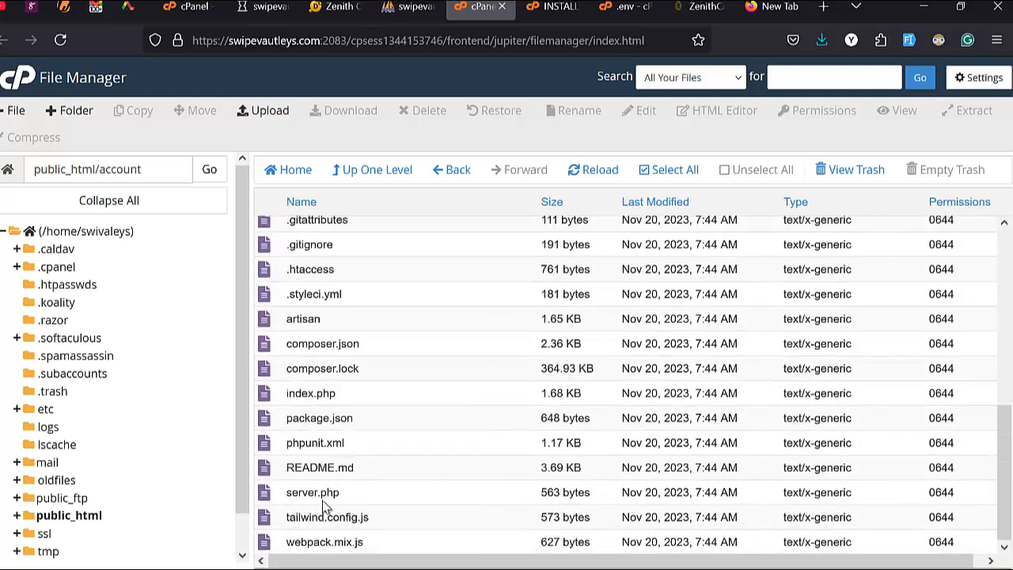
pyautogui.rightClick(407, 346)
pyautogui.click(435, 403)
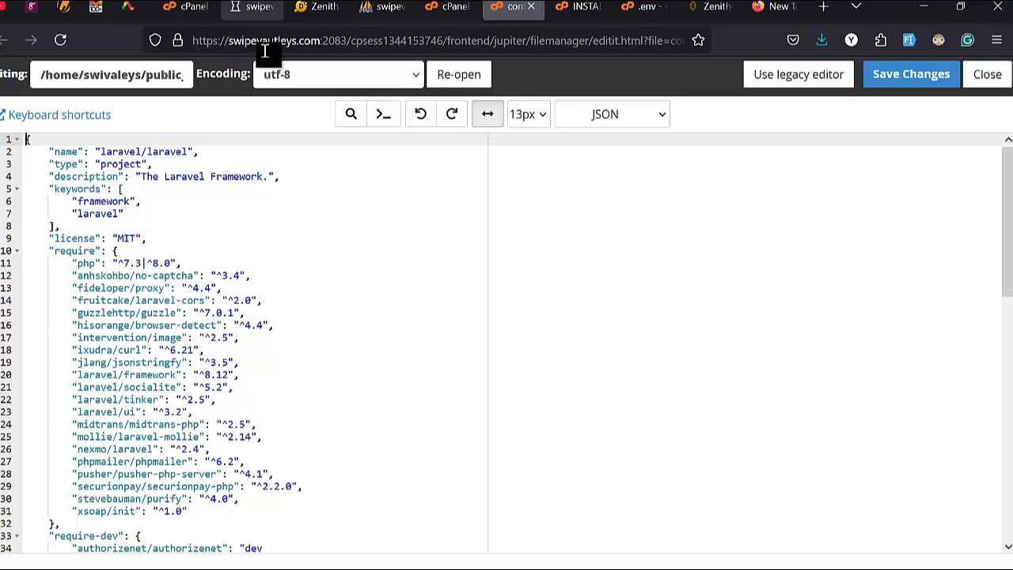
pyautogui.moveTo(190, 8)
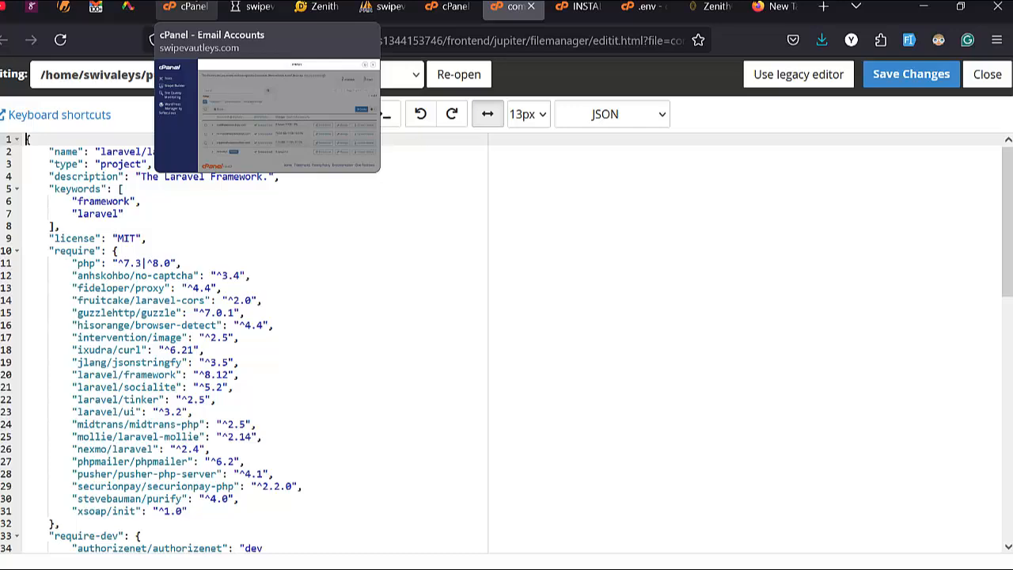
# Step: Confirm the domain runs PHP 7.4 in MultiPHP Manager, then see the import finished with 238 queries
pyautogui.click(190, 8)
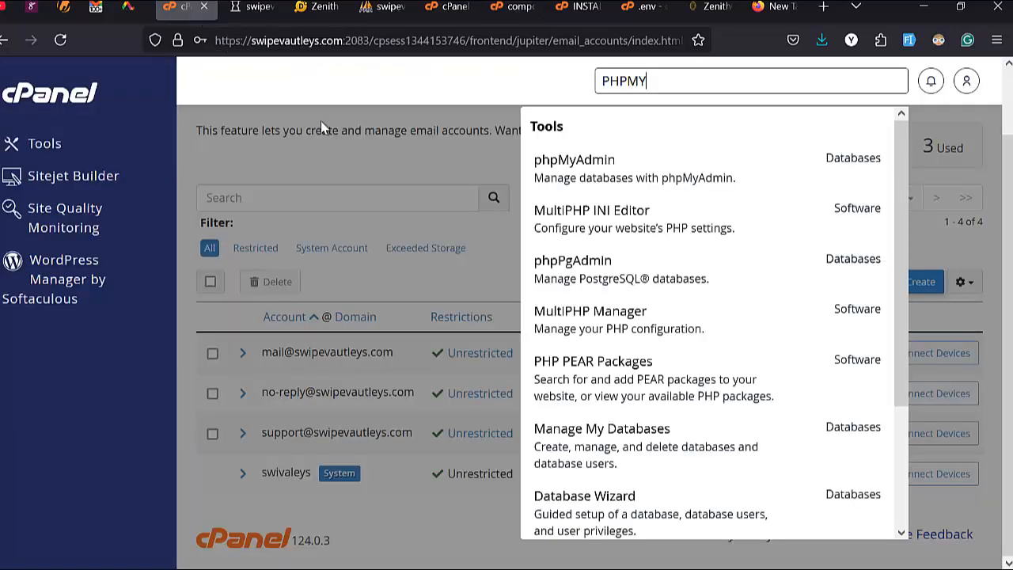
pyautogui.press('BackSpace')
pyautogui.press('BackSpace')
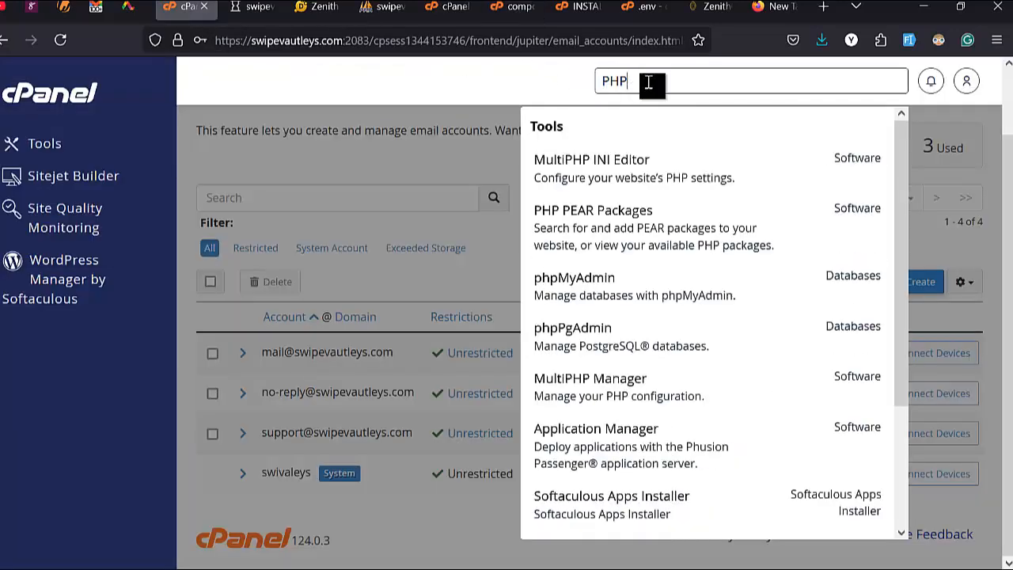
pyautogui.click(619, 388)
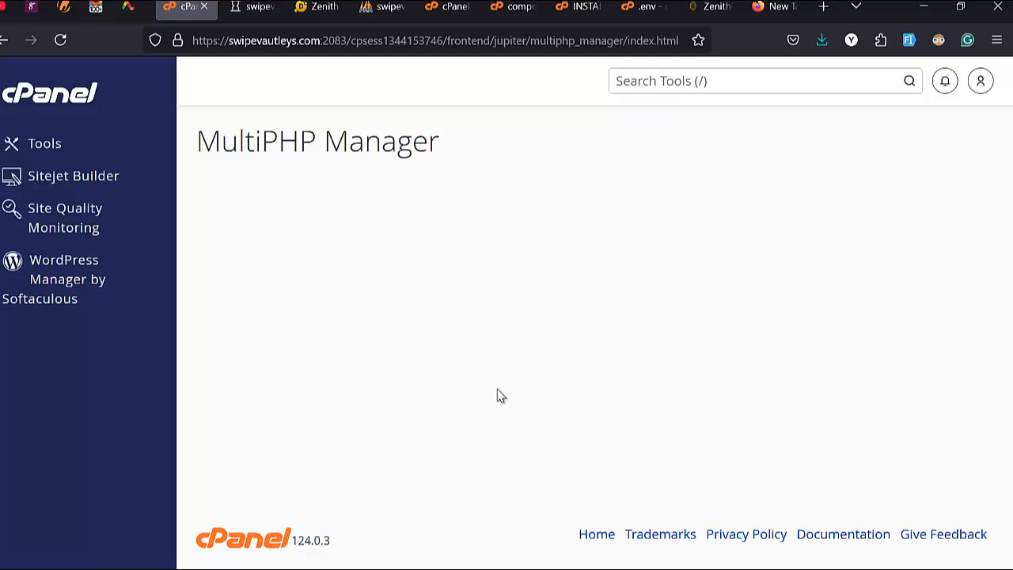
pyautogui.scroll(-3, 423, 483)
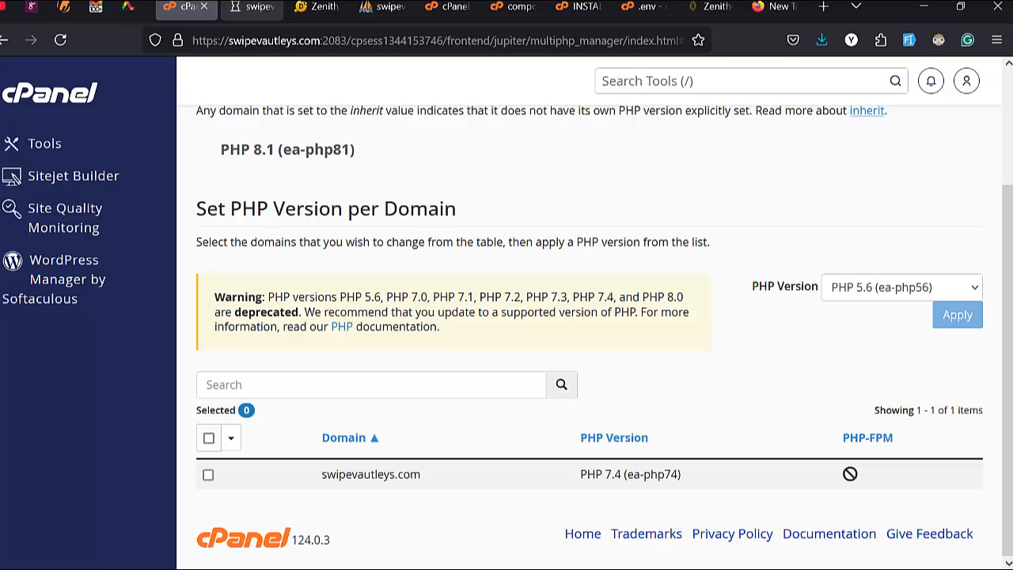
pyautogui.click(253, 7)
pyautogui.scroll(5, 290, 316)
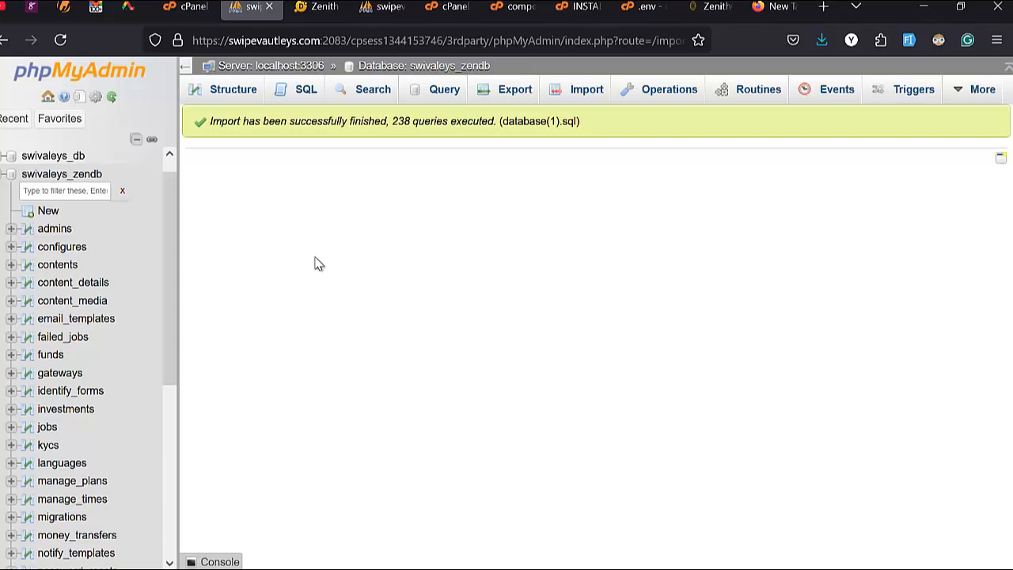
# Step: Scroll through swivaleys_zendb's imported tables, from admins to users, then switch to the Zenith Capital site
pyautogui.scroll(-5, 63, 246)
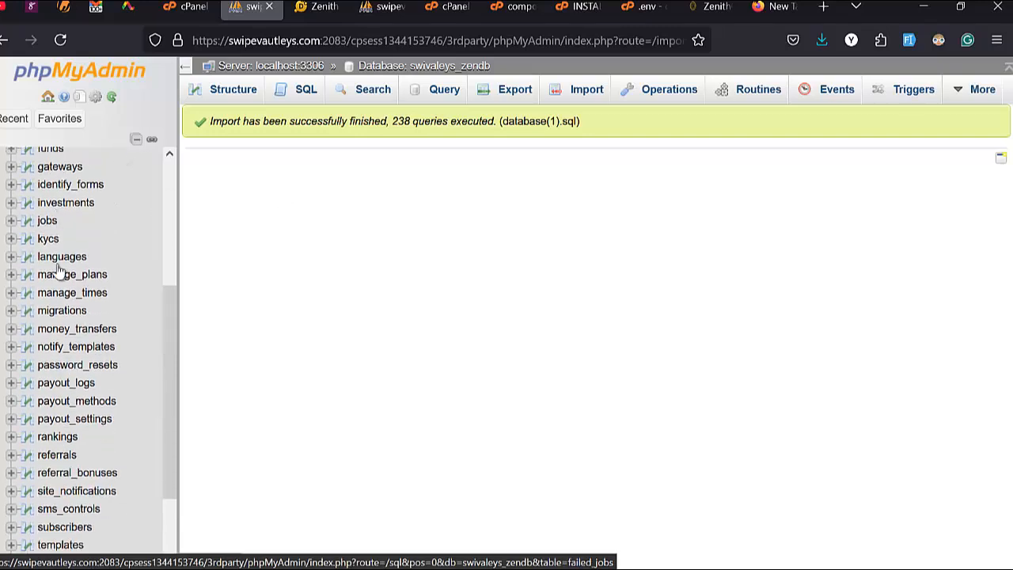
pyautogui.scroll(5, 74, 357)
pyautogui.scroll(-8, 74, 356)
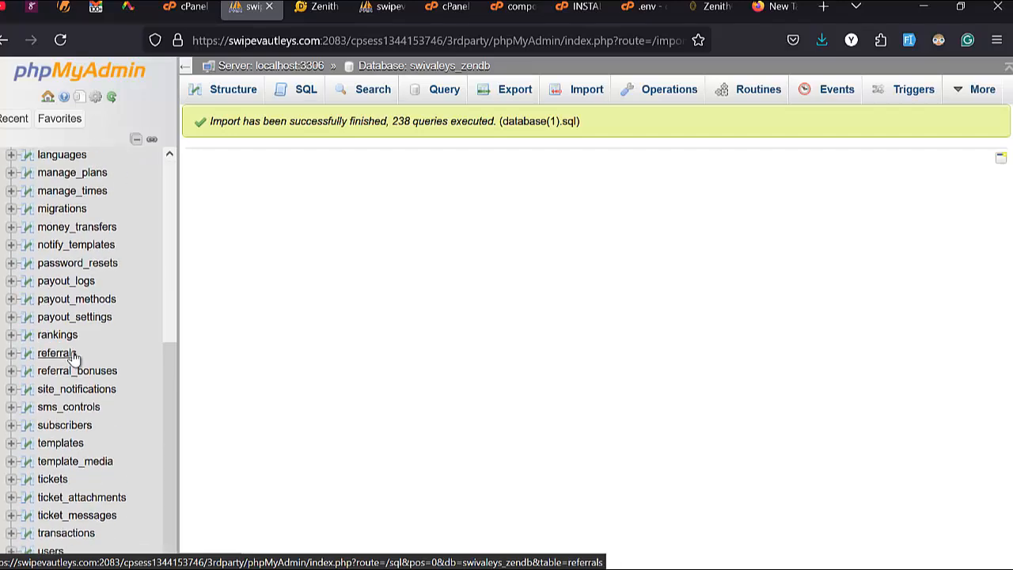
pyautogui.scroll(7, 73, 356)
pyautogui.scroll(3, 147, 197)
pyautogui.click(317, 7)
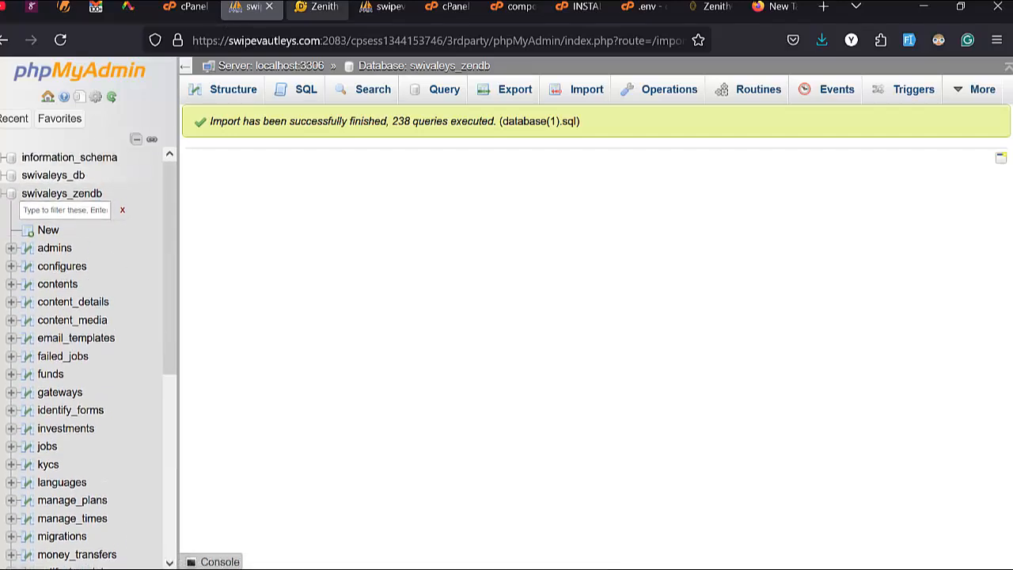
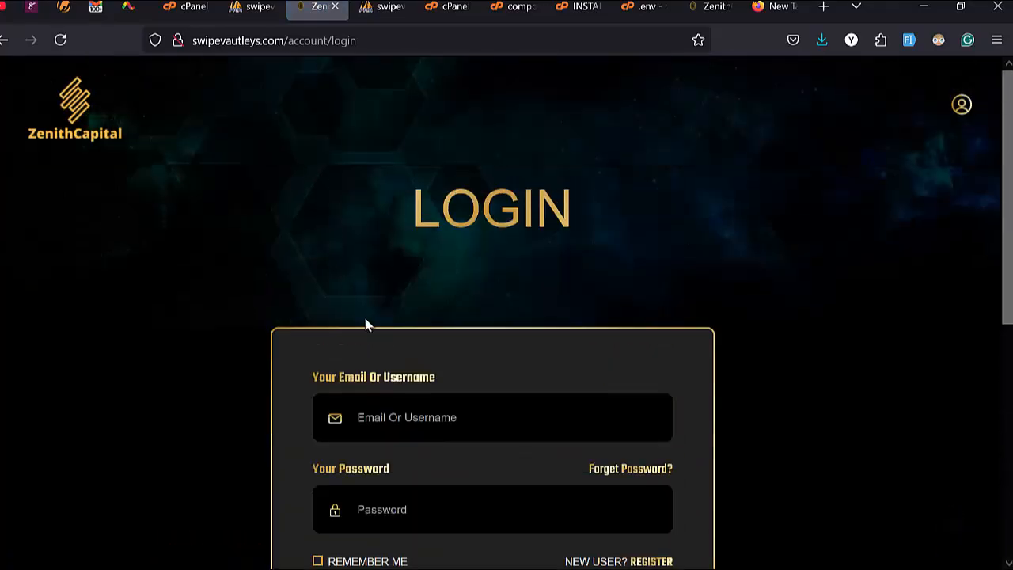
# Step: Recheck the database import result in the cPanel tab
pyautogui.scroll(-1, 390, 459)
pyautogui.scroll(-3, 379, 316)
pyautogui.scroll(3, 388, 304)
pyautogui.click(252, 7)
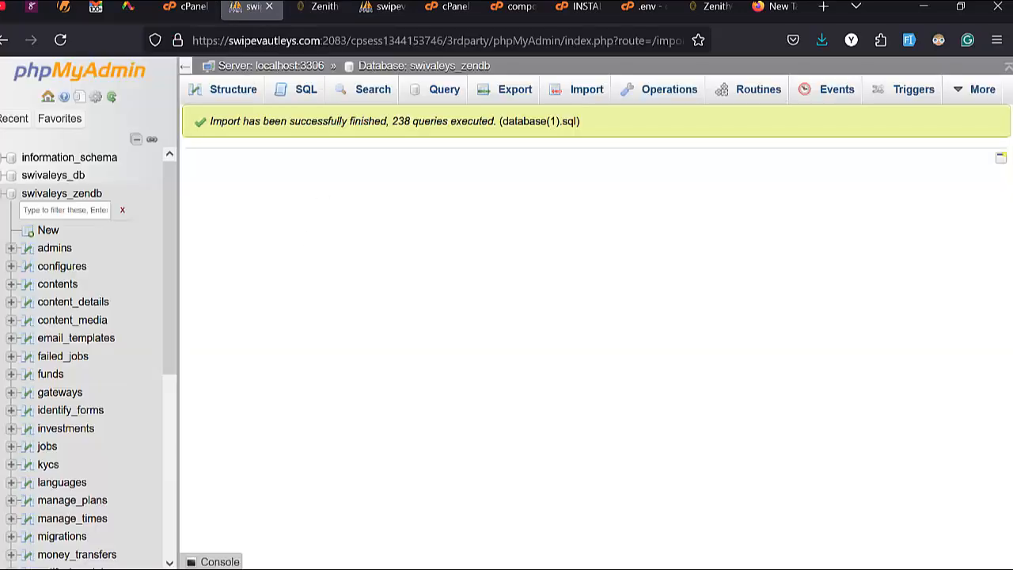
# Step: Return from the ZenithCapital login page to the home page's 'Why Choose Our Investment Platform' section
pyautogui.click(315, 7)
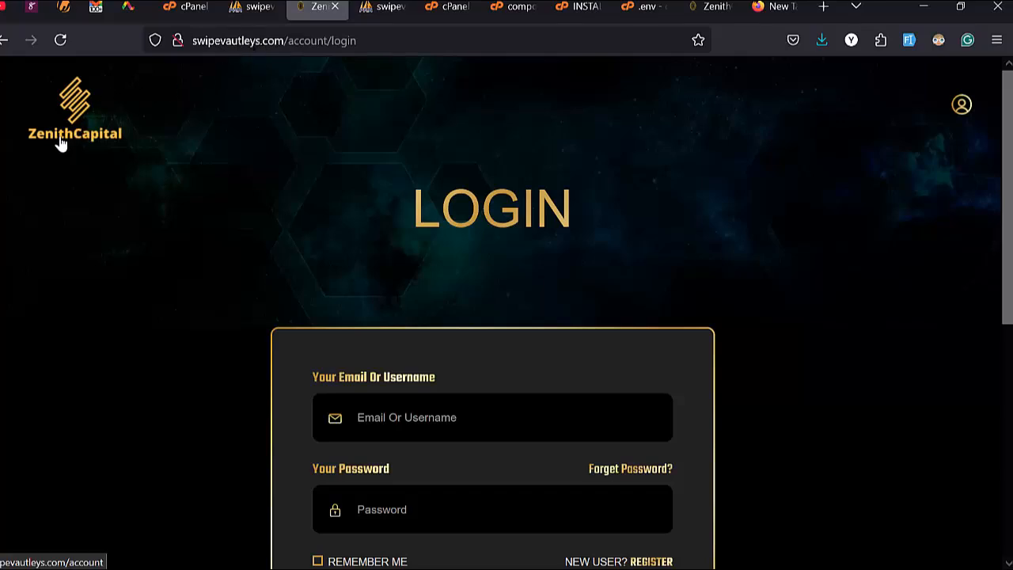
pyautogui.hotkey('alt', 'Left')
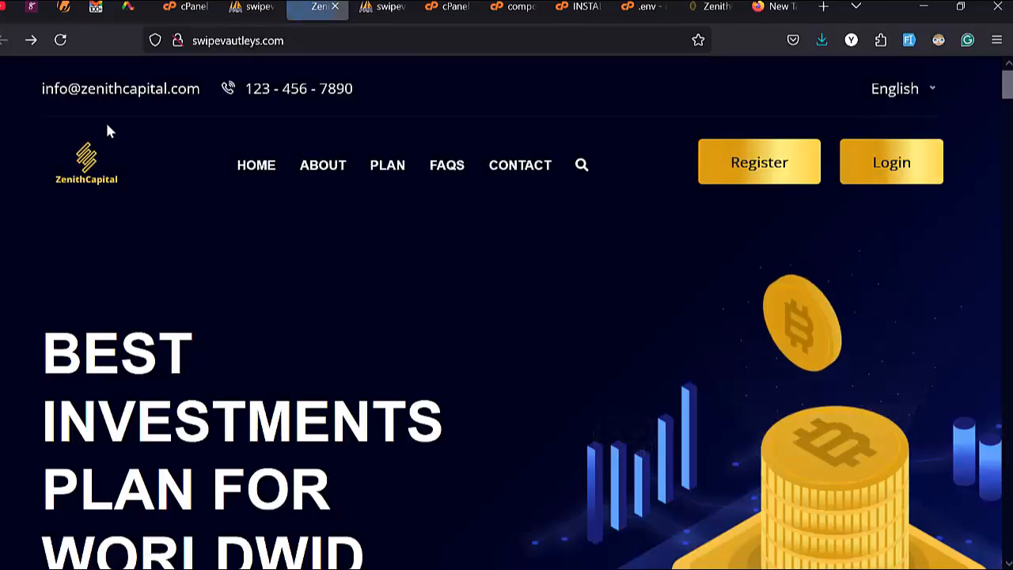
pyautogui.scroll(-8, 193, 356)
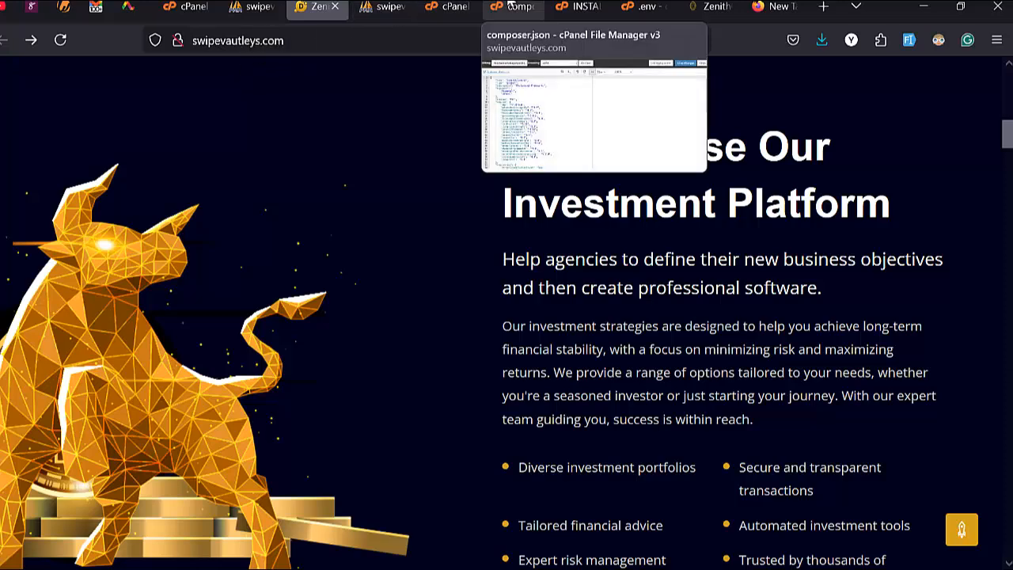
# Step: Close the composer.json, installation guide and .env editor tabs
pyautogui.click(519, 10)
pyautogui.click(530, 8)
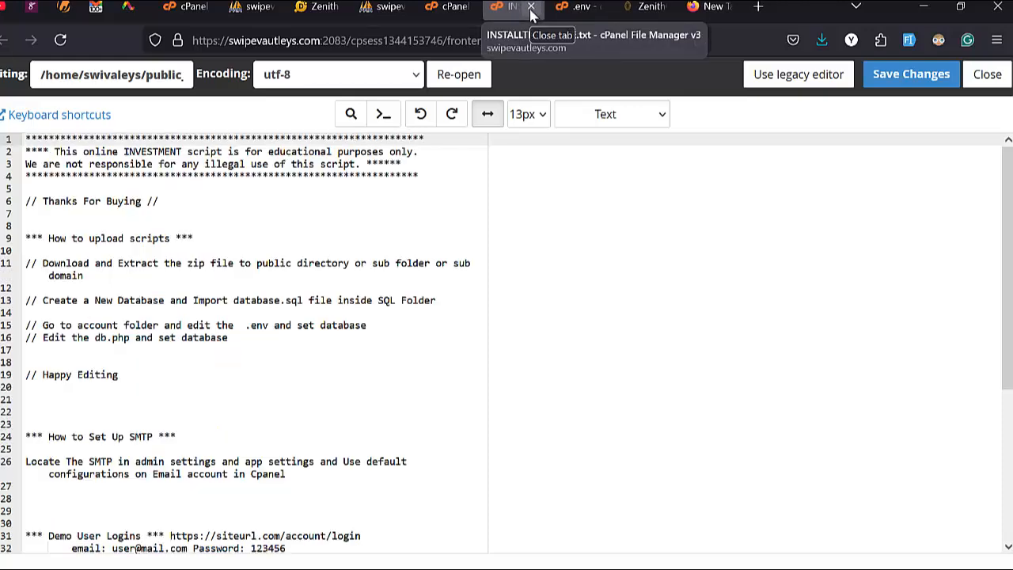
pyautogui.click(530, 8)
pyautogui.click(531, 8)
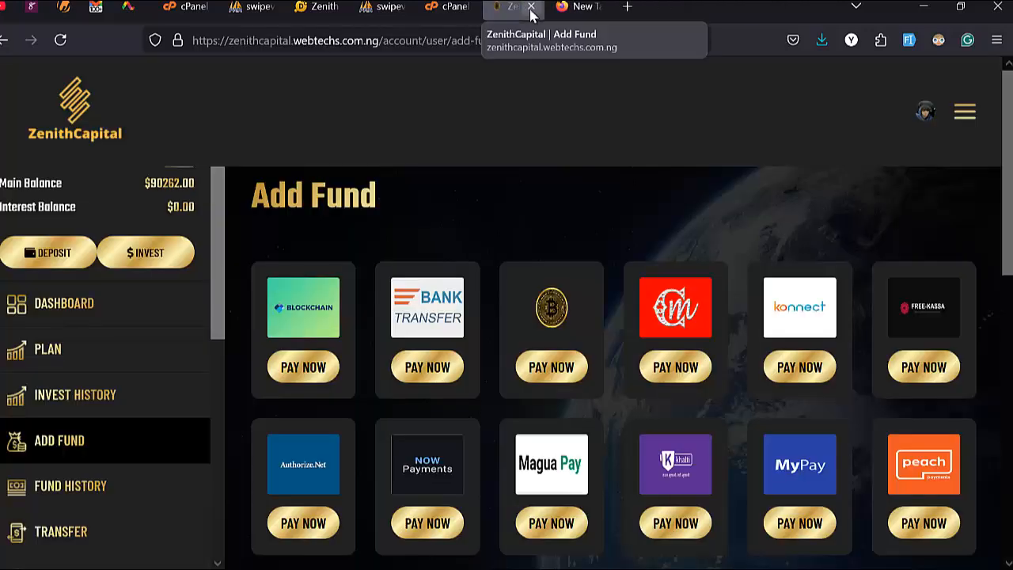
# Step: Move up from the account folder to public_html in File Manager
pyautogui.click(453, 6)
pyautogui.scroll(3, 372, 337)
pyautogui.scroll(3, 371, 336)
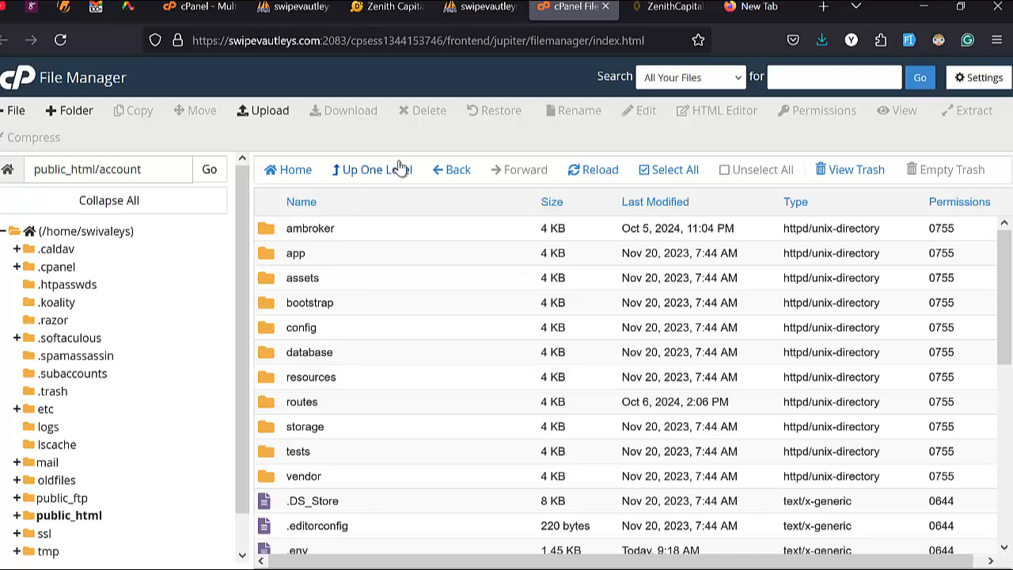
pyautogui.click(348, 176)
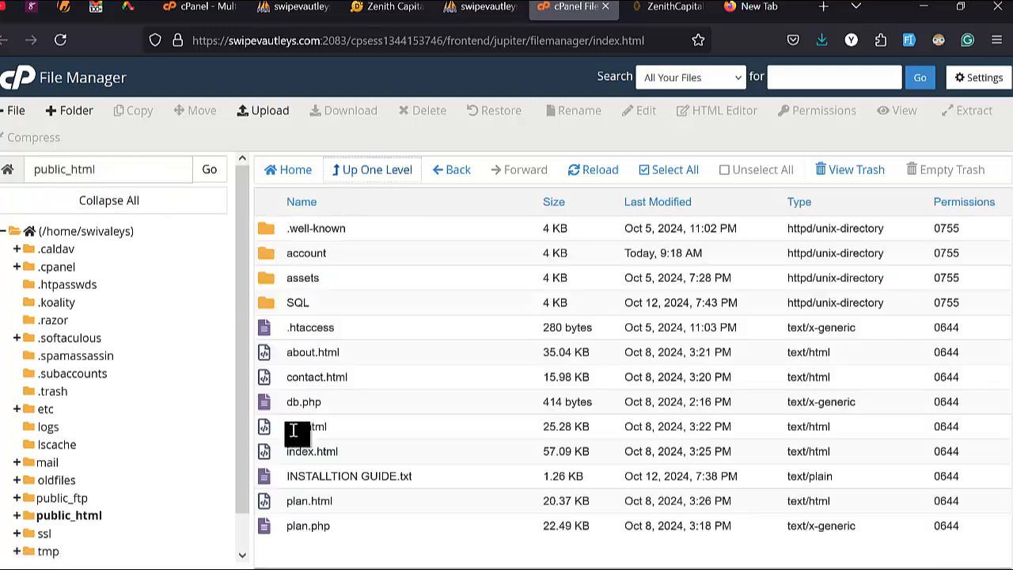
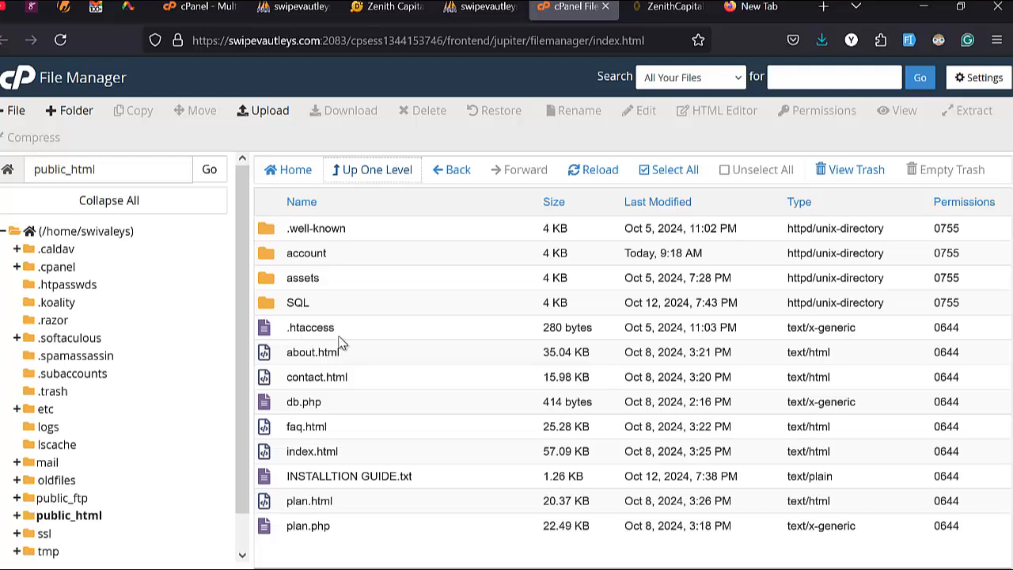
# Step: Open public_html's index.html in the cPanel code editor using the right-click Edit action
pyautogui.rightClick(345, 457)
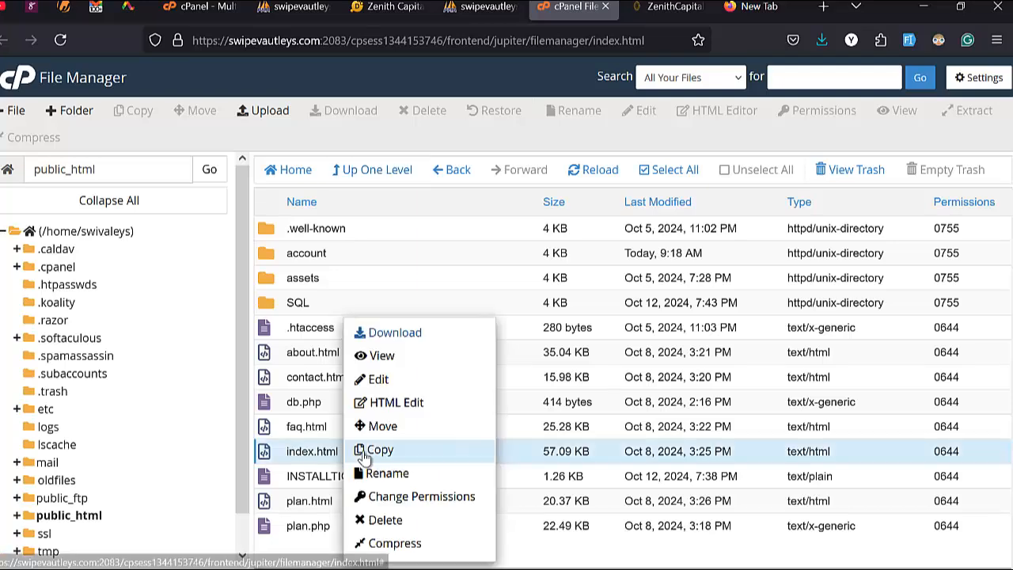
pyautogui.click(388, 385)
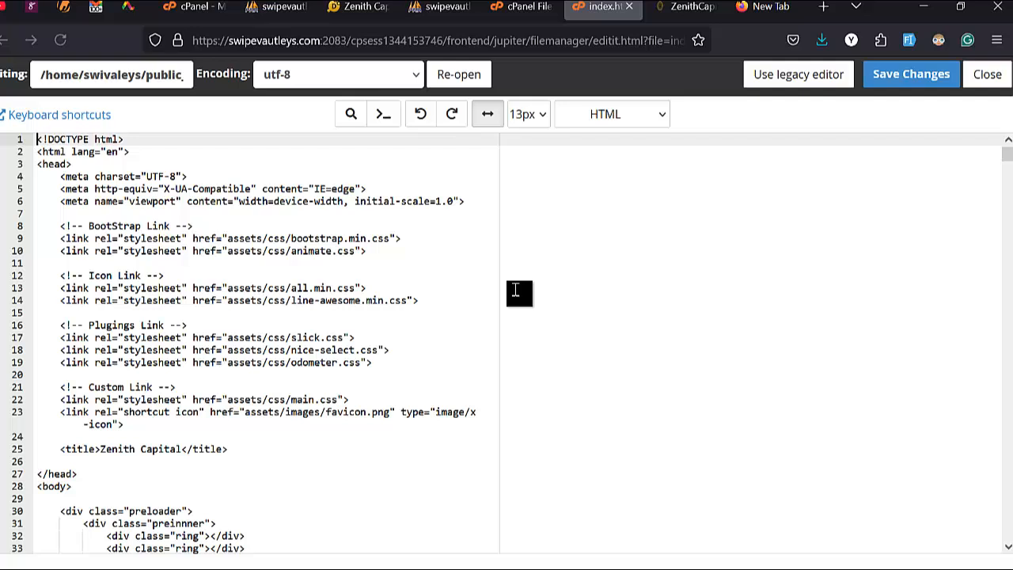
# Step: Search index.html for 'zenith capital' and step through all four matches back to the title
pyautogui.click(516, 290)
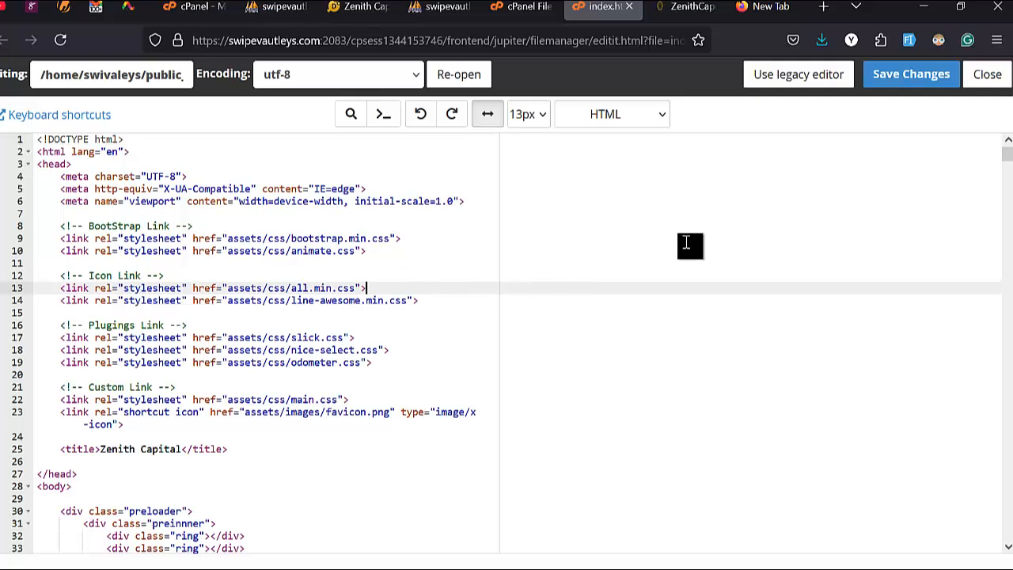
pyautogui.hotkey('ctrl', 'f')
pyautogui.write('zenith capital')
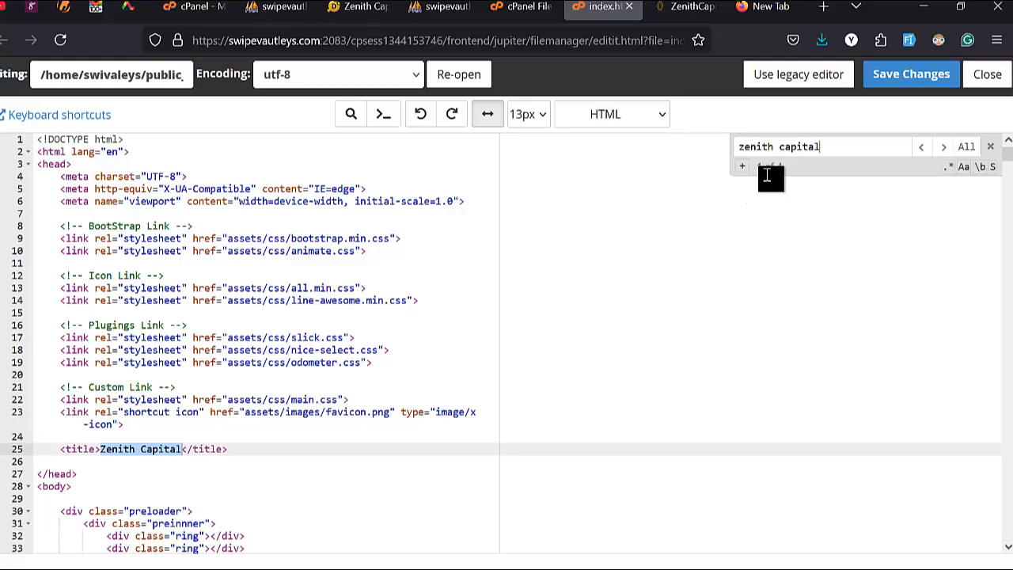
pyautogui.click(942, 149)
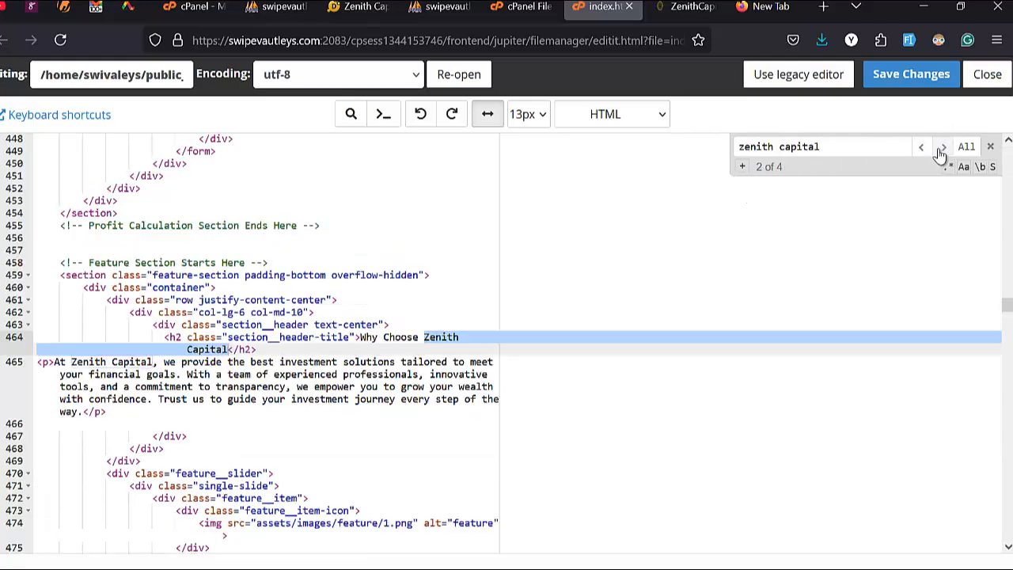
pyautogui.click(942, 148)
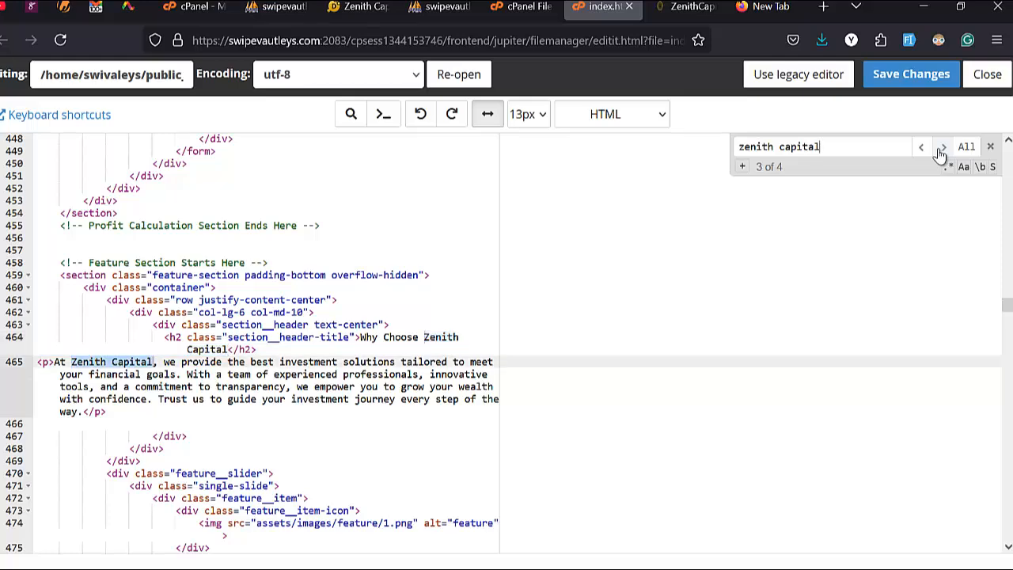
pyautogui.click(941, 149)
pyautogui.click(942, 149)
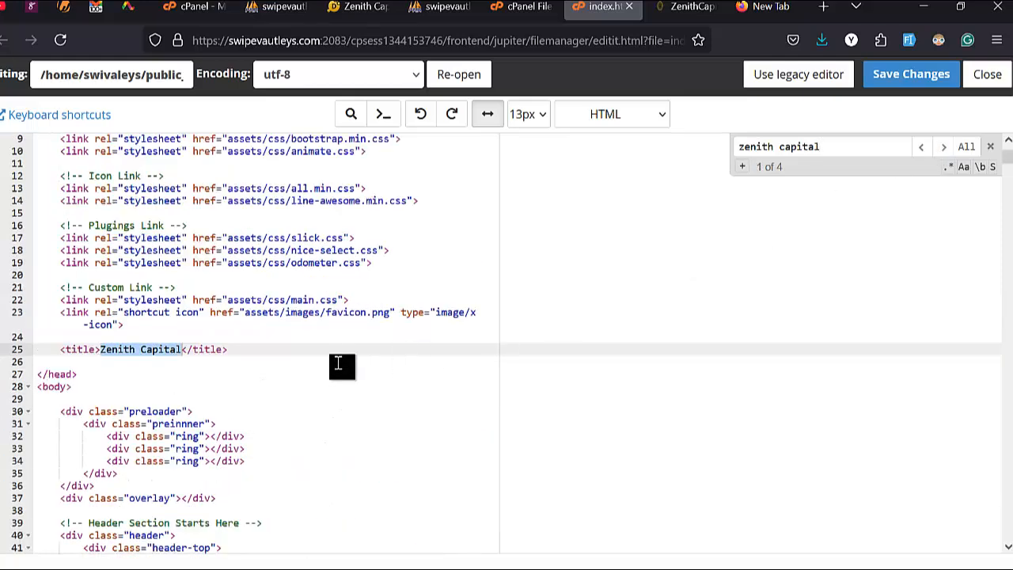
# Step: Select 'Zenith Capital' in the page title to inspect it, then clear the selection
pyautogui.doubleClick(275, 40)
pyautogui.hotkey('ctrl', 'c')
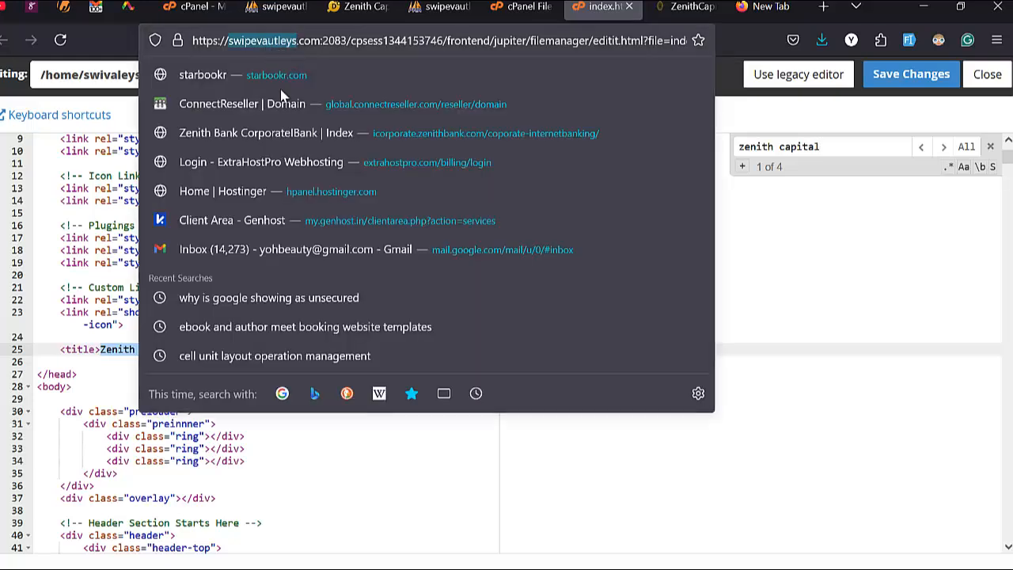
pyautogui.click(346, 462)
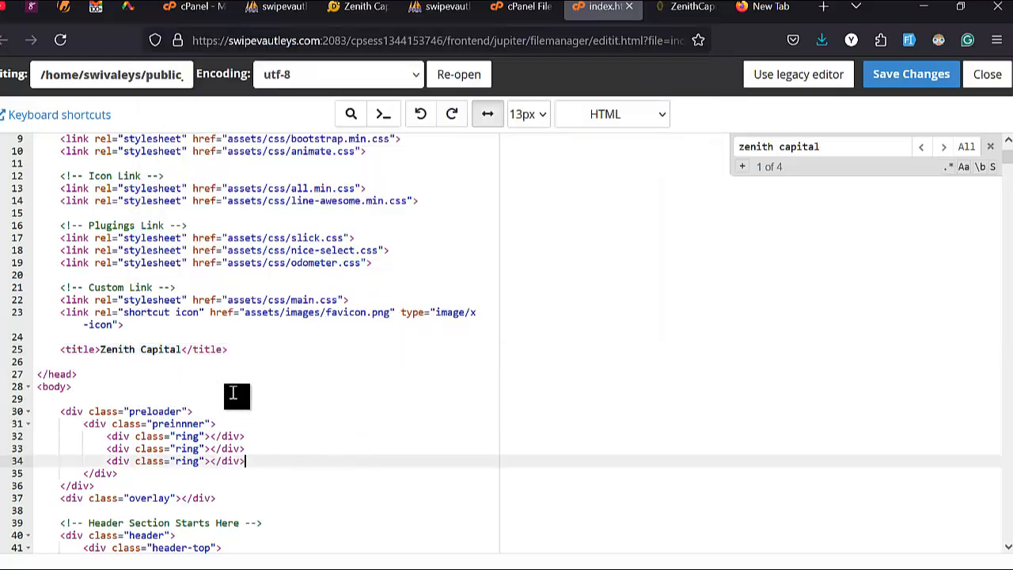
pyautogui.doubleClick(105, 350)
pyautogui.moveTo(144, 353); pyautogui.dragTo(182, 352)
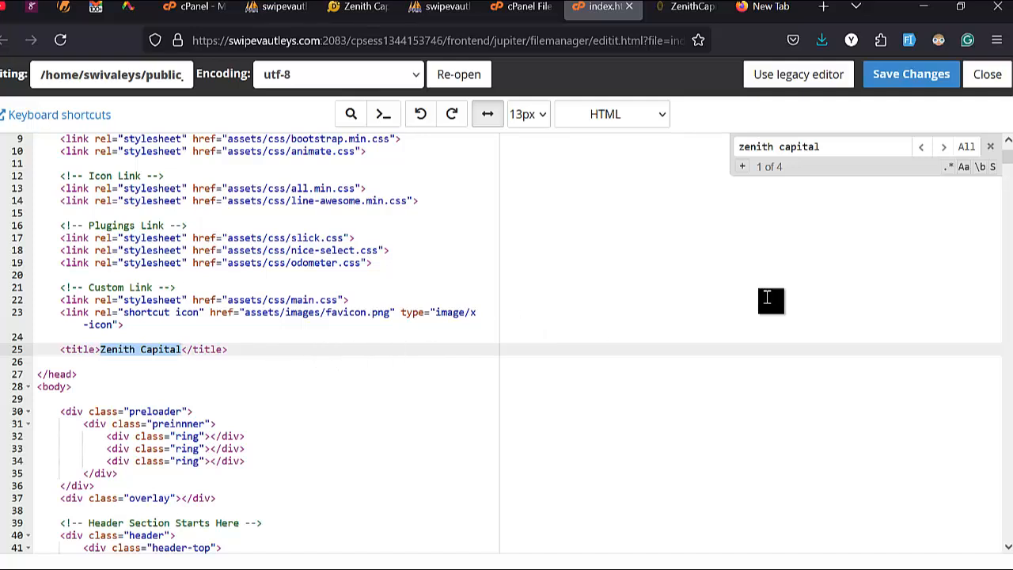
pyautogui.click(831, 219)
# Step: Set the find-and-replace replacement text to 'Swipe Vautleys' with capital S and V
pyautogui.hotkey('ctrl', 'h')
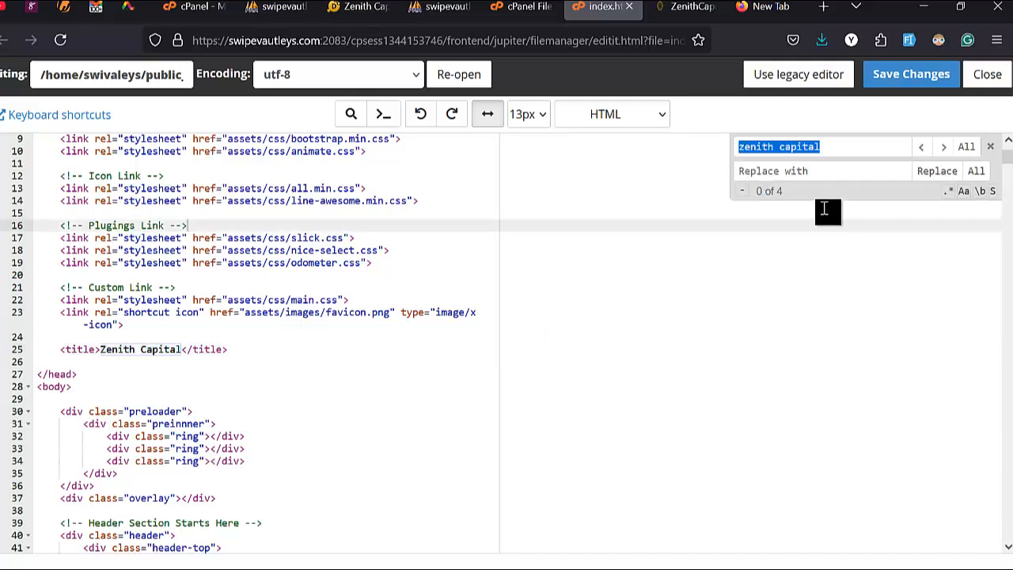
pyautogui.hotkey('ctrl', 'f')
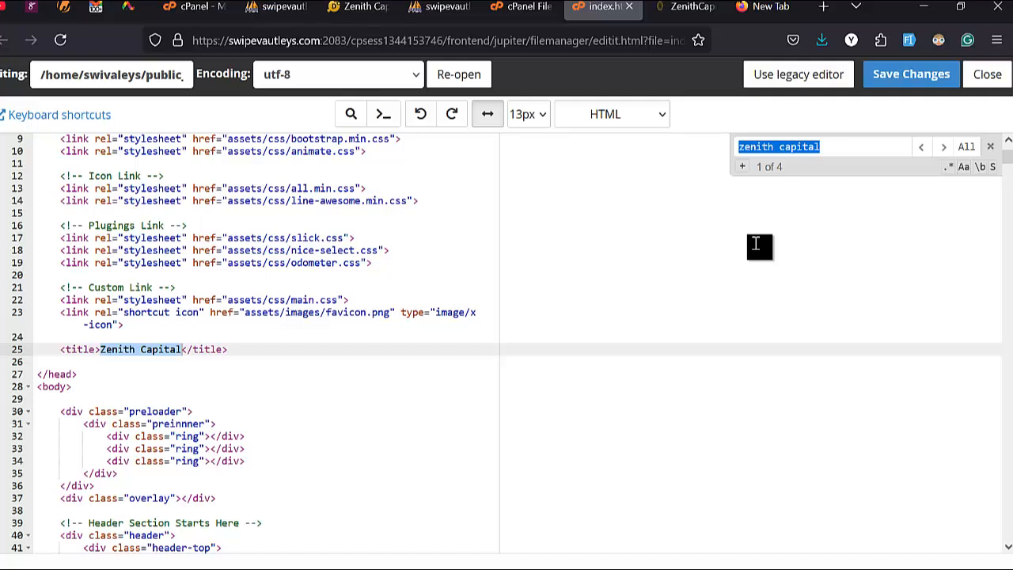
pyautogui.hotkey('ctrl', 'h')
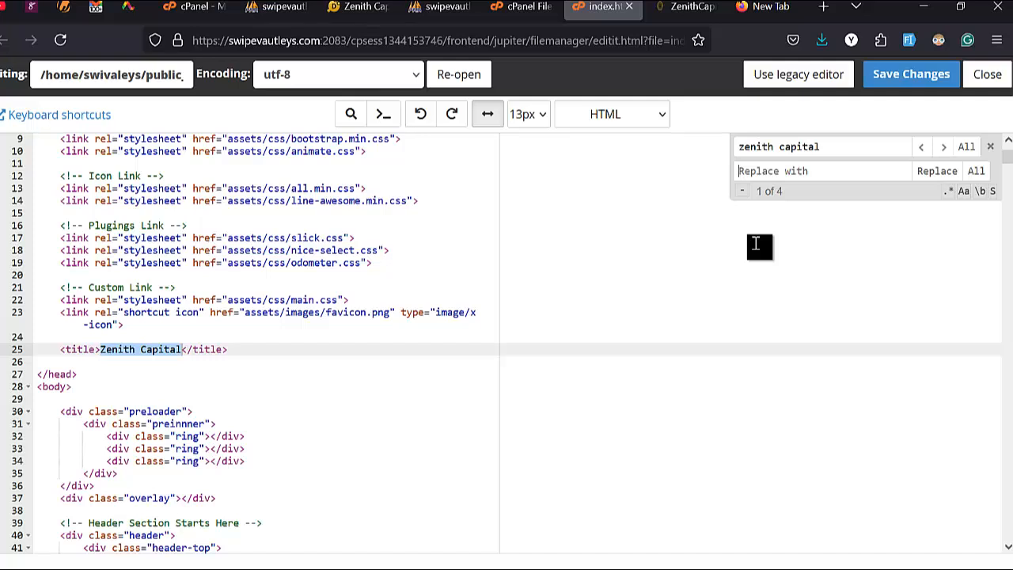
pyautogui.hotkey('ctrl', 'v')
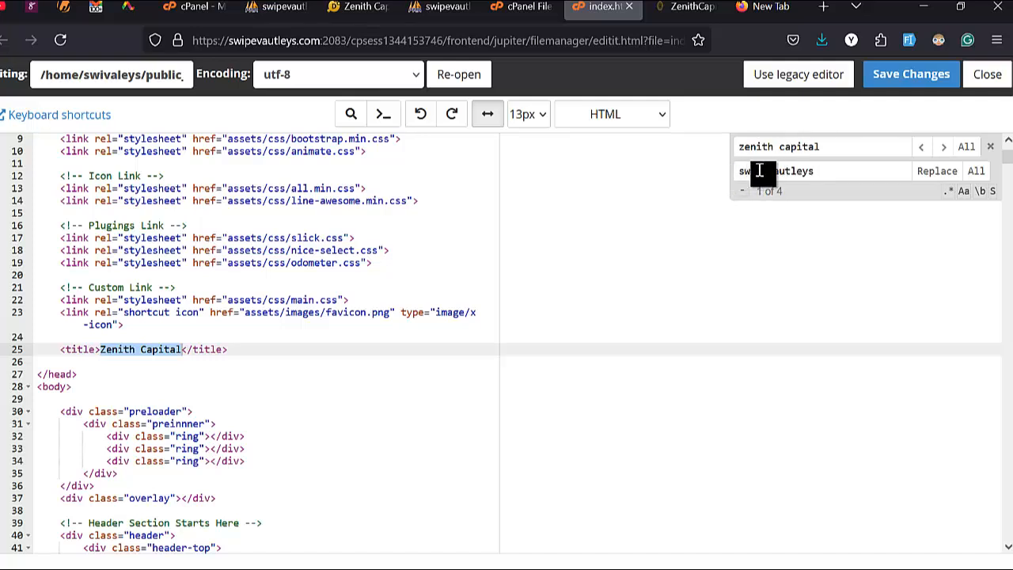
pyautogui.press('Home')
pyautogui.press('Delete')
pyautogui.write('S')
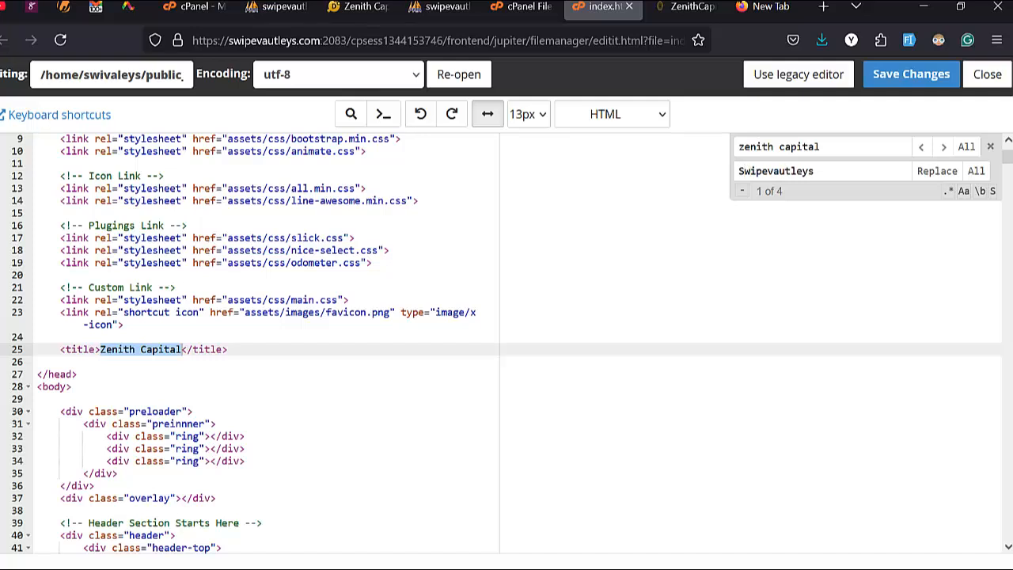
pyautogui.press('Delete')
pyautogui.write('V')
pyautogui.click(834, 151)
pyautogui.click(841, 151)
# Step: Replace all four Zenith Capital matches (title, lines 464, 465, 1006) and save index.html
pyautogui.click(937, 171)
pyautogui.click(937, 171)
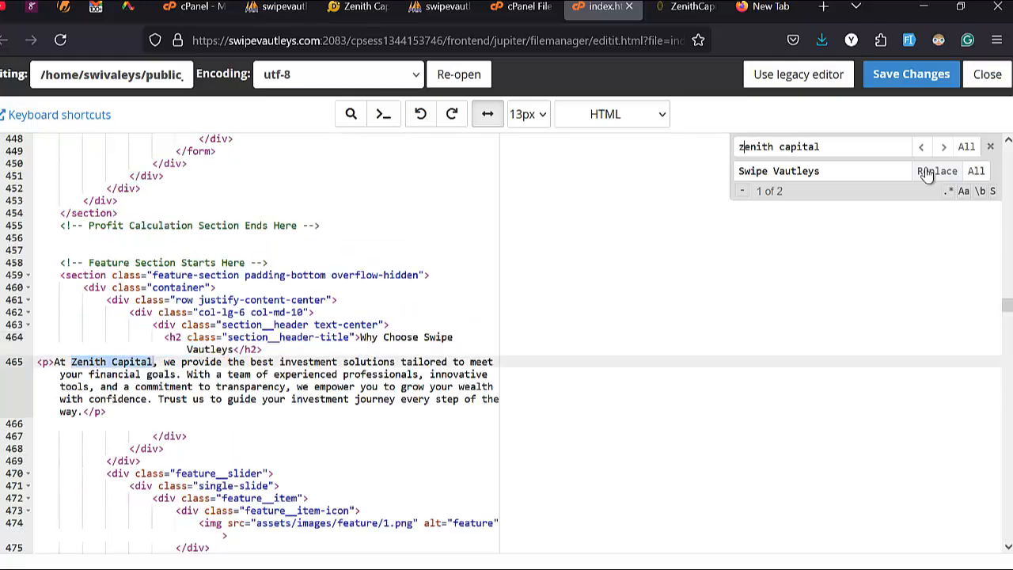
pyautogui.click(936, 170)
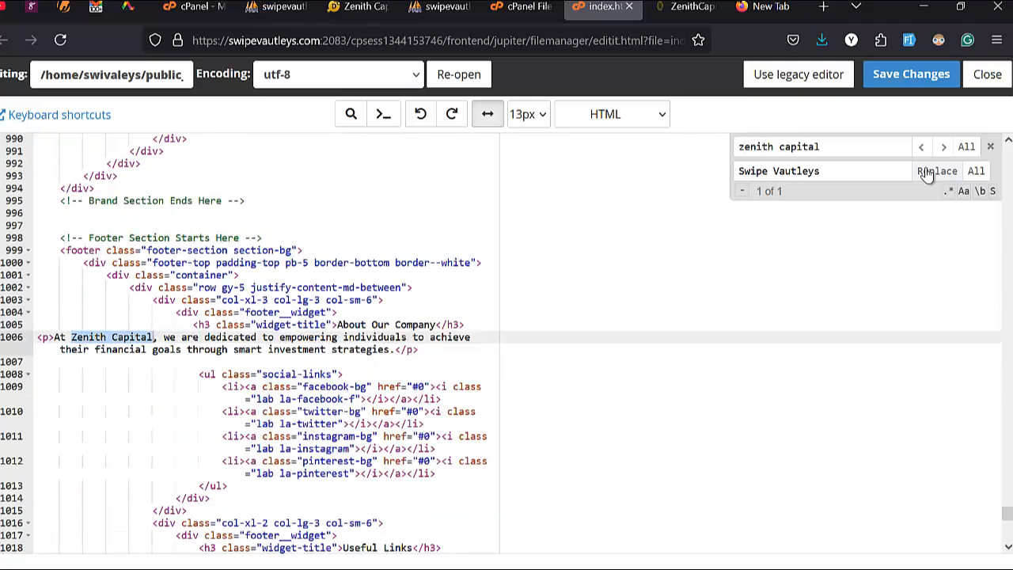
pyautogui.click(928, 171)
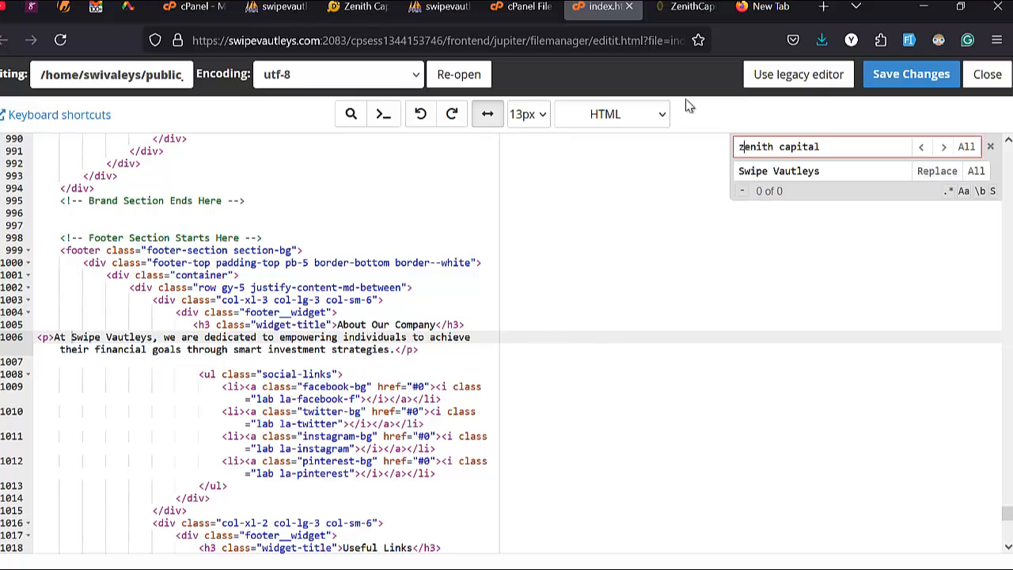
pyautogui.click(938, 75)
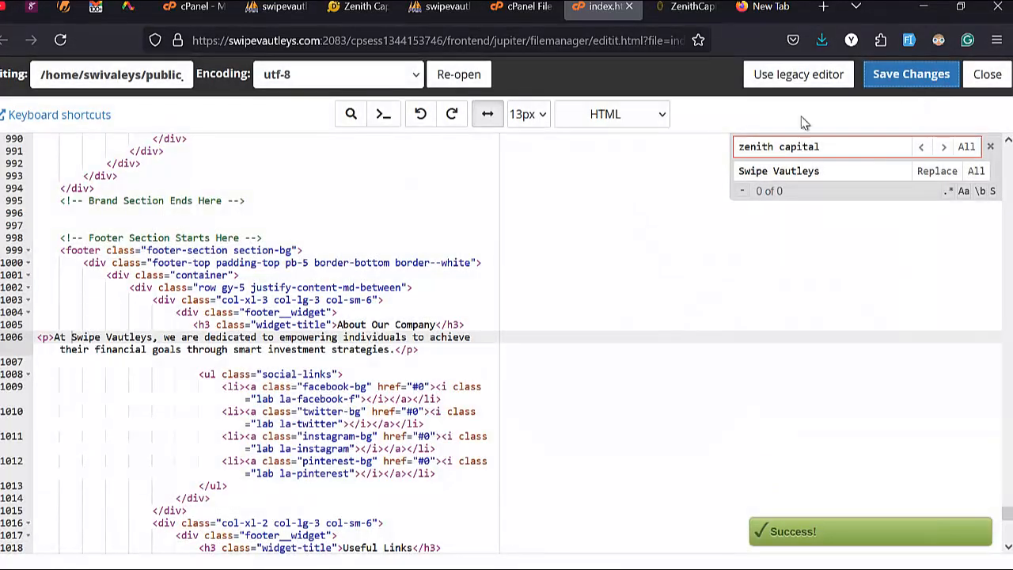
# Step: Reload the live swipevautleys.com site and scroll through it to check the Swipe Vautleys text
pyautogui.click(375, 13)
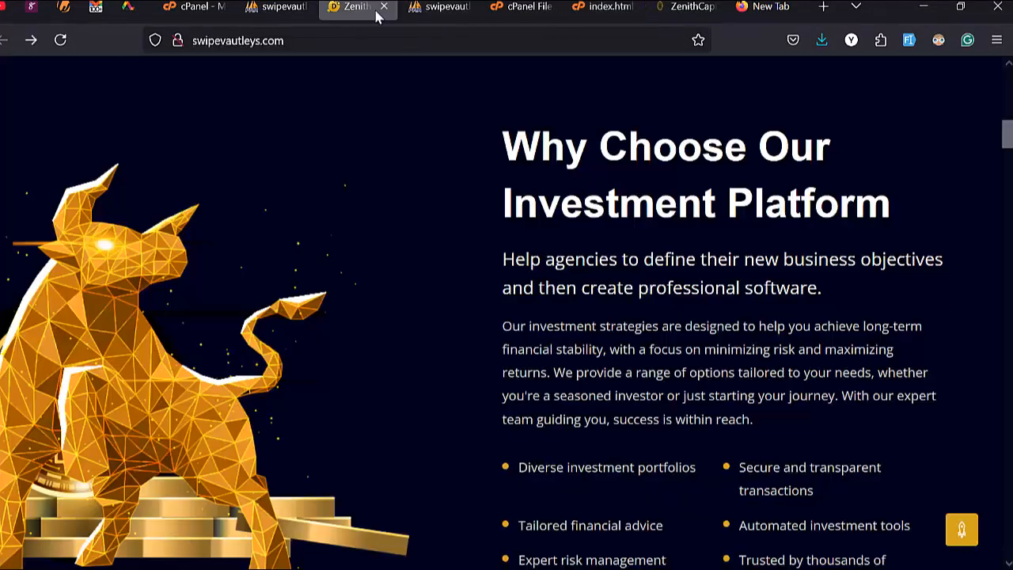
pyautogui.click(61, 39)
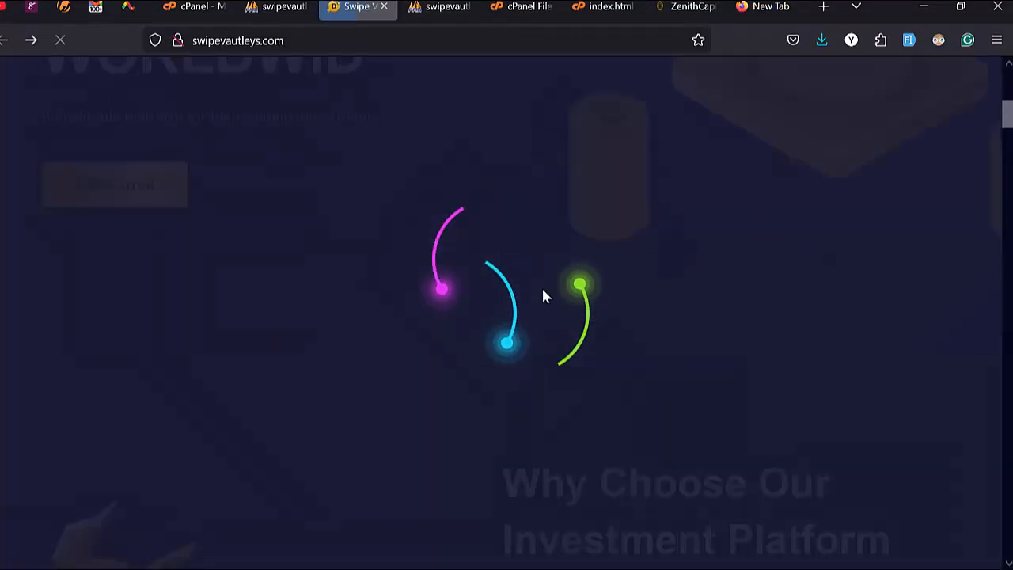
pyautogui.scroll(-4, 543, 293)
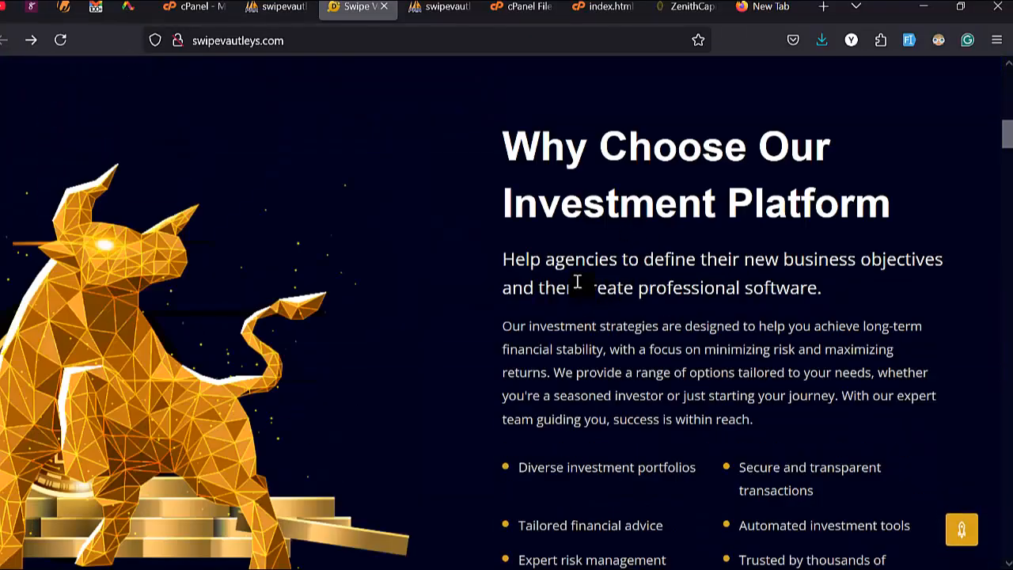
pyautogui.scroll(-10, 566, 340)
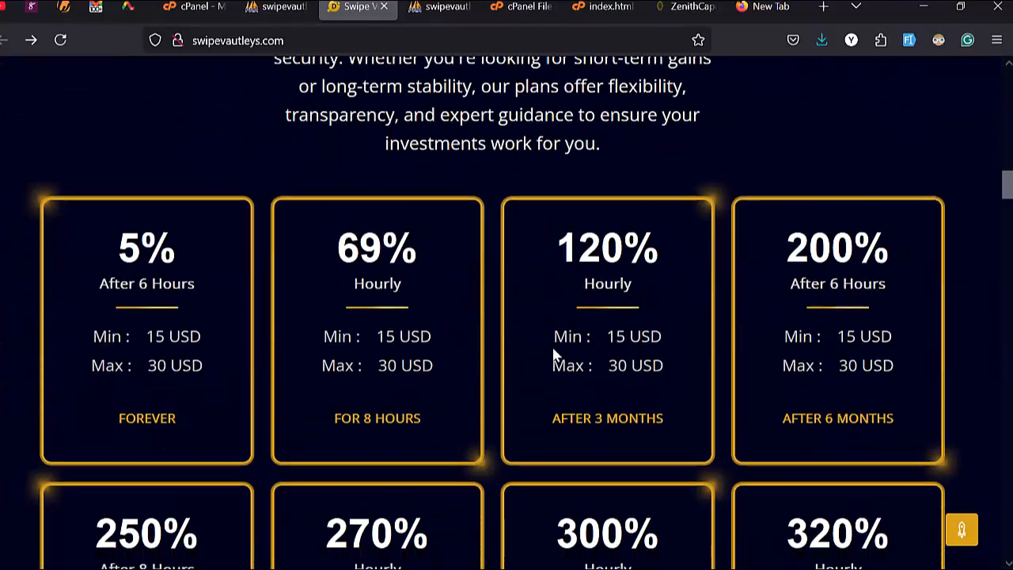
pyautogui.scroll(-10, 554, 356)
pyautogui.scroll(3, 552, 355)
pyautogui.scroll(-4, 553, 352)
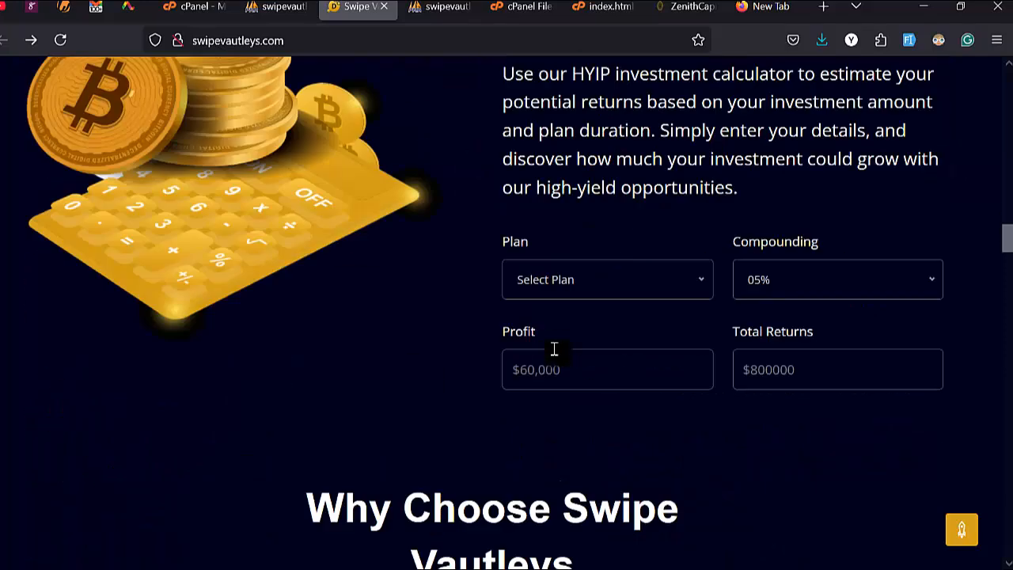
pyautogui.scroll(-5, 554, 349)
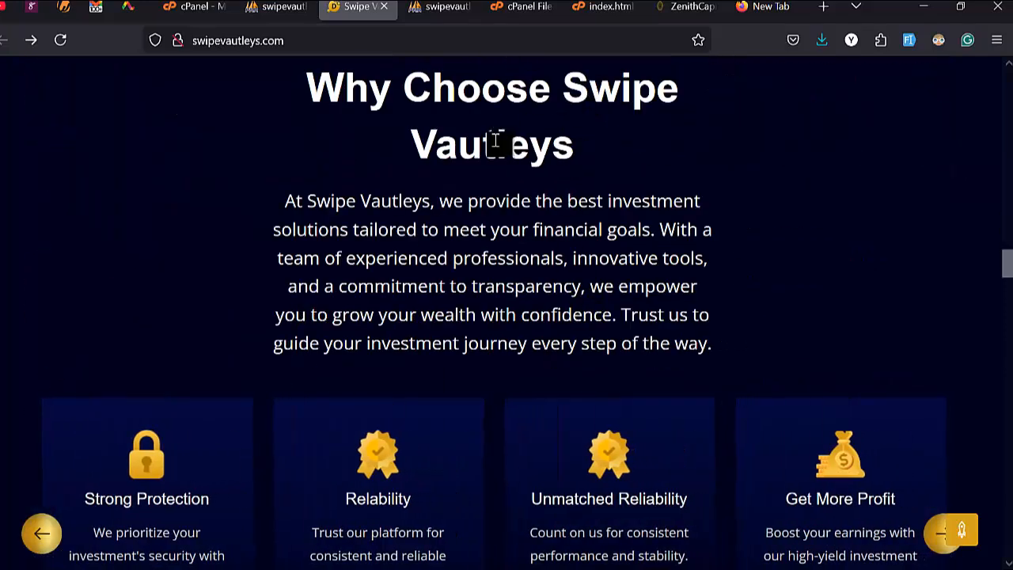
pyautogui.scroll(-6, 403, 207)
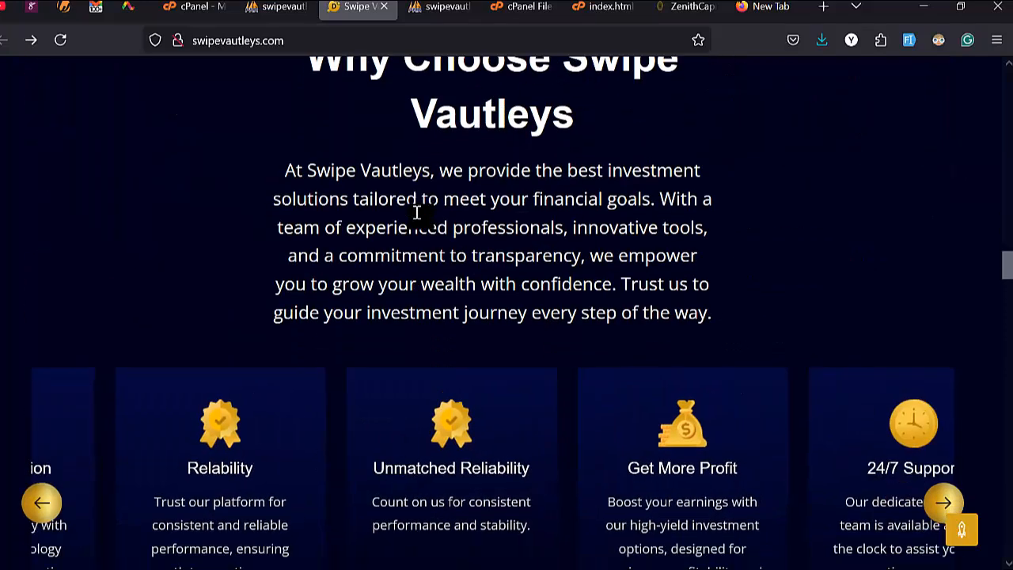
pyautogui.scroll(-7, 417, 212)
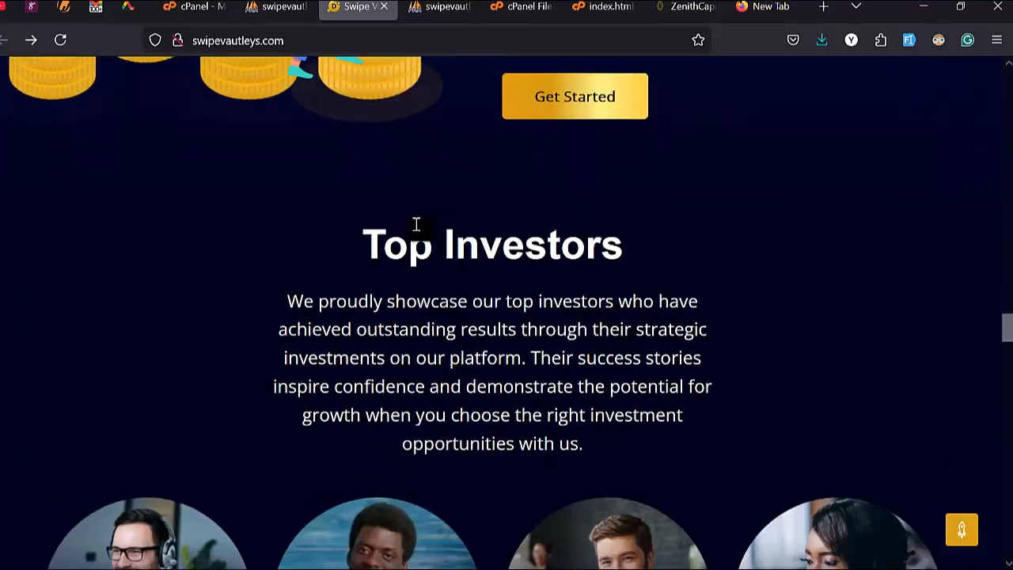
# Step: Glance at the index.html editor, then scroll back to the top of the live site
pyautogui.click(603, 6)
pyautogui.scroll(3, 711, 168)
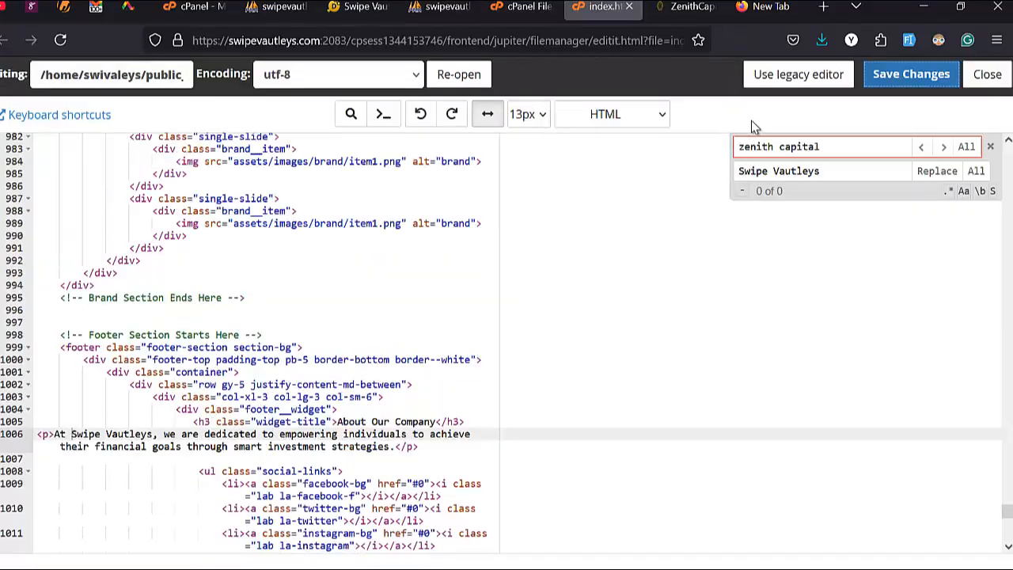
pyautogui.click(356, 7)
pyautogui.scroll(12, 346, 215)
pyautogui.scroll(20, 347, 214)
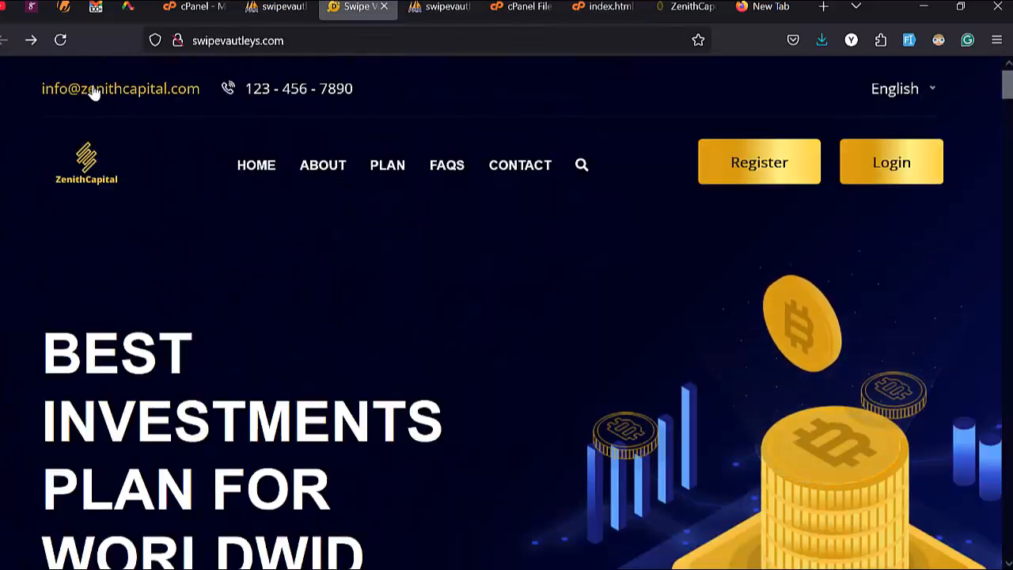
# Step: Replace 'zenithcapital' with 'swipevautleys' in the header contact e-mail on line 45 and save index.html
pyautogui.click(605, 7)
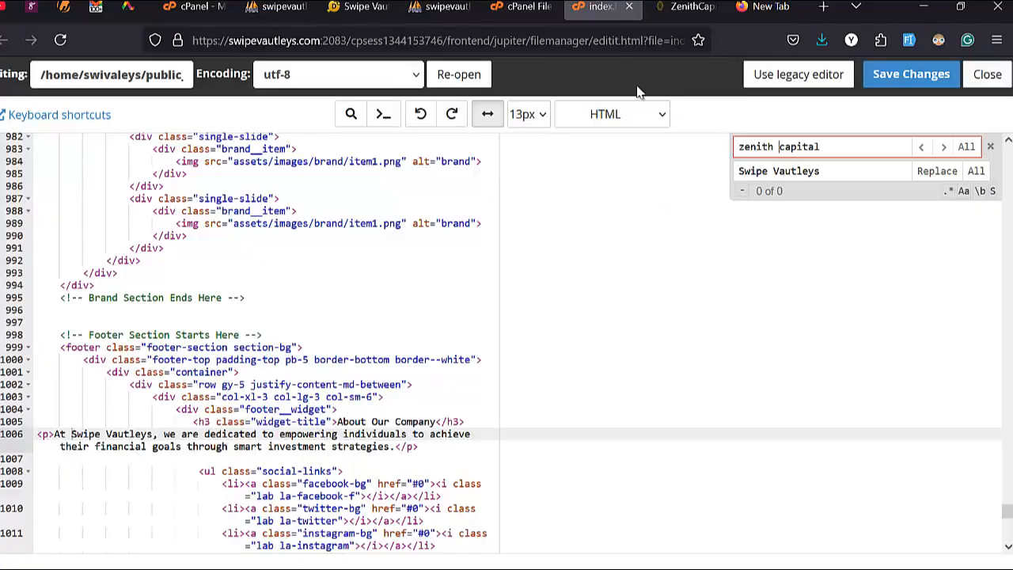
pyautogui.click(778, 146)
pyautogui.press('BackSpace')
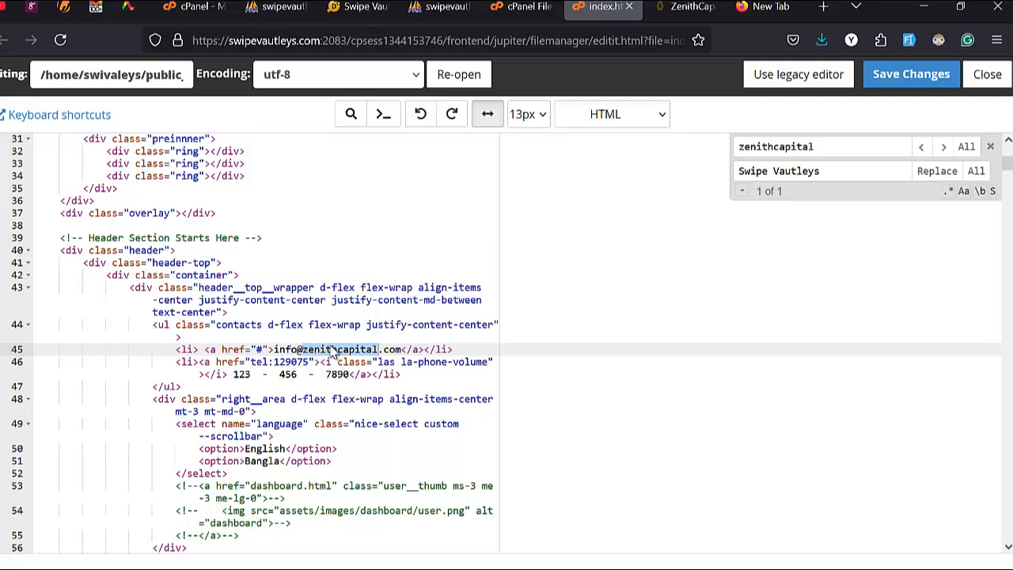
pyautogui.tripleClick(808, 172)
pyautogui.write('swipevautleys')
pyautogui.click(244, 33)
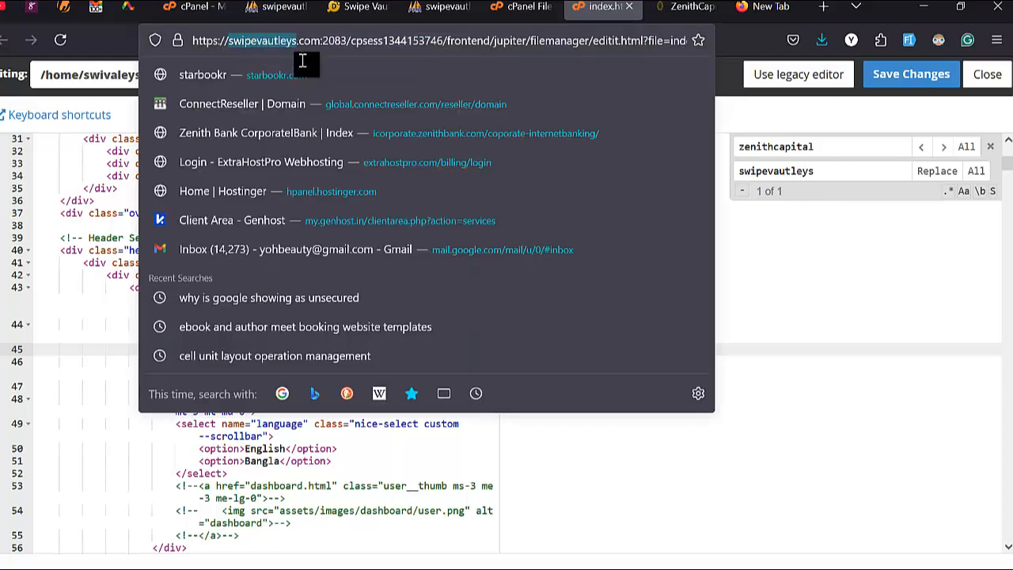
pyautogui.click(801, 234)
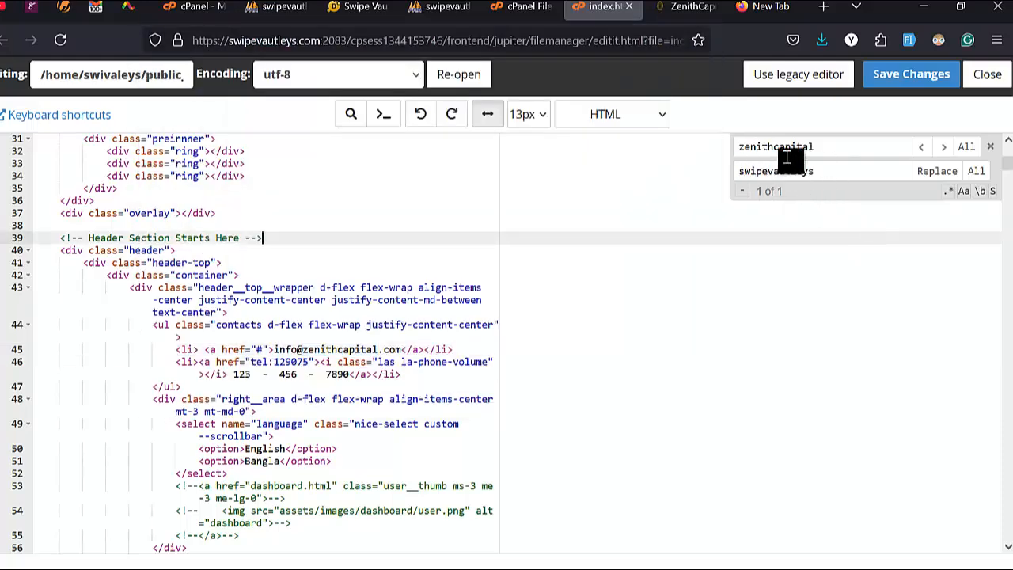
pyautogui.click(946, 173)
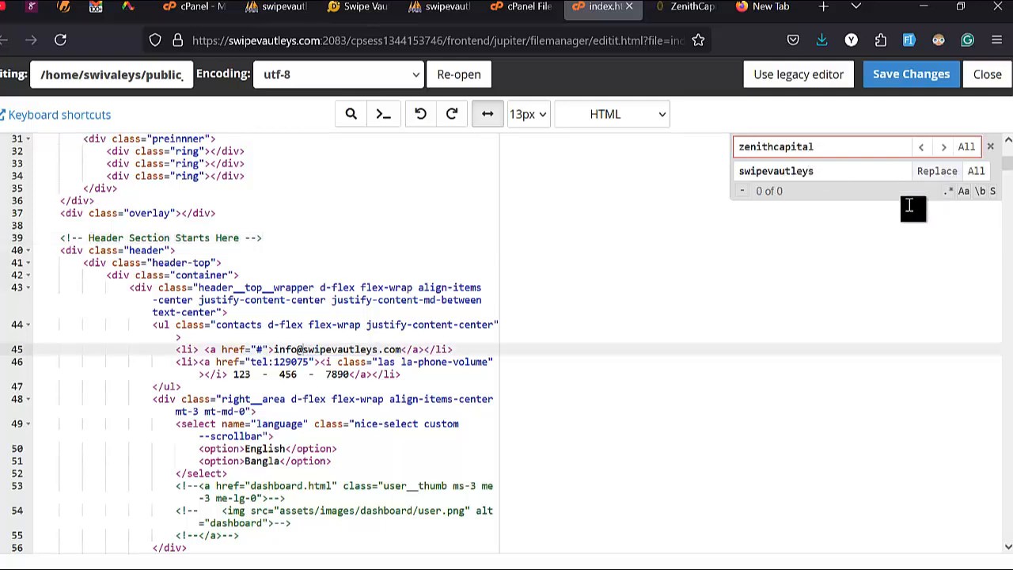
pyautogui.click(910, 74)
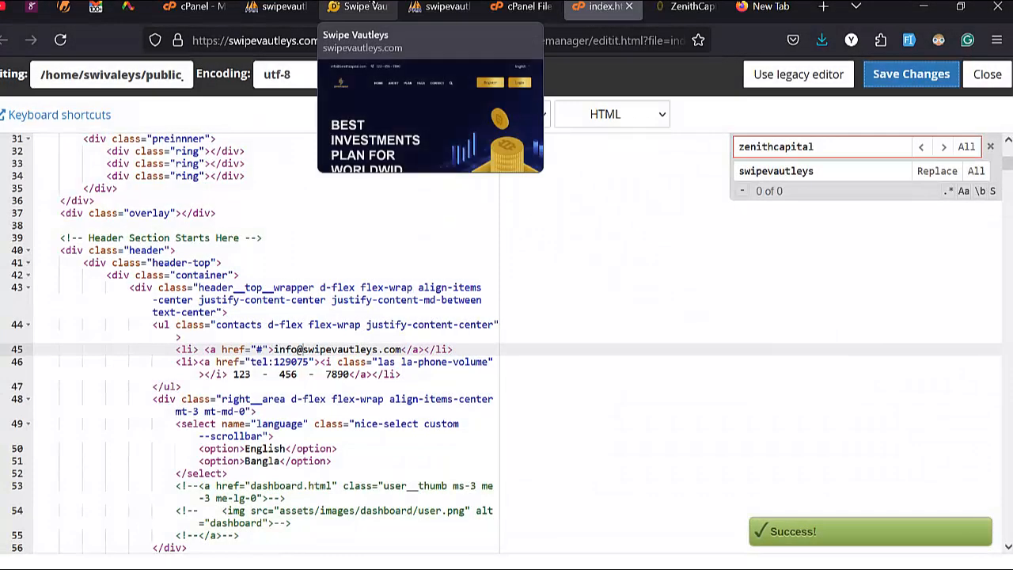
# Step: Reload the live site and scroll to confirm the header e-mail now uses the swipevautleys domain
pyautogui.click(356, 6)
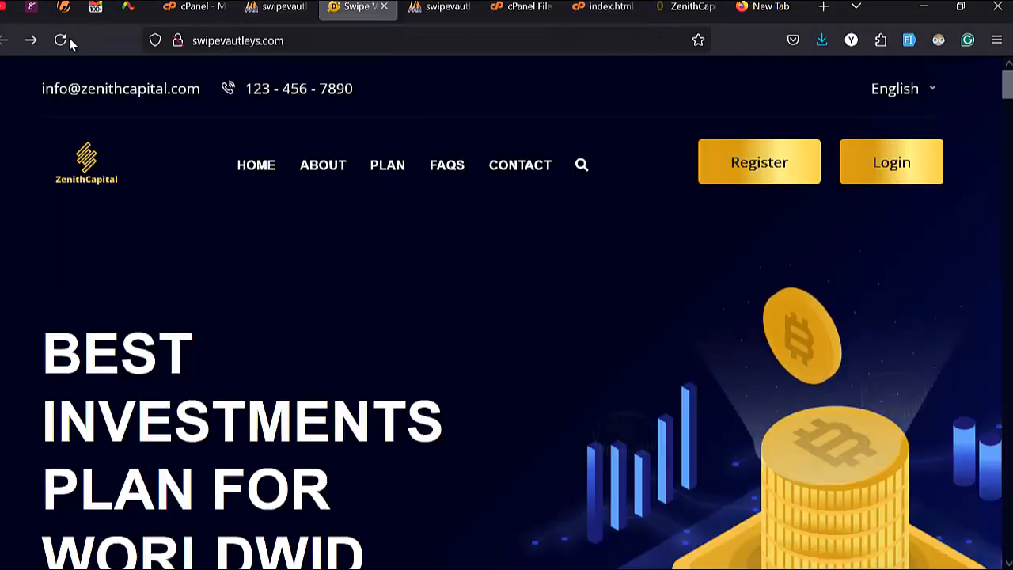
pyautogui.click(61, 40)
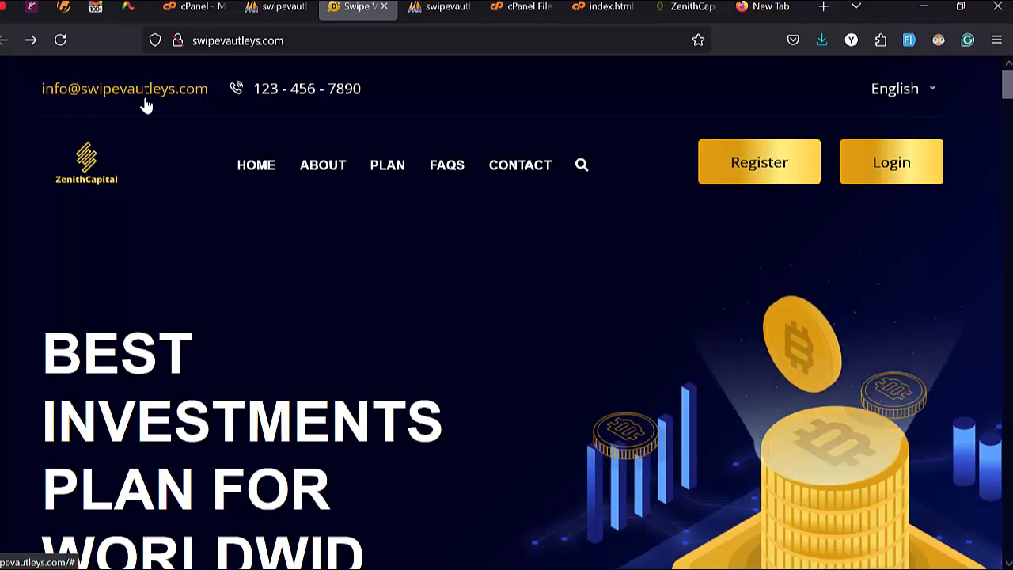
pyautogui.scroll(-10, 294, 182)
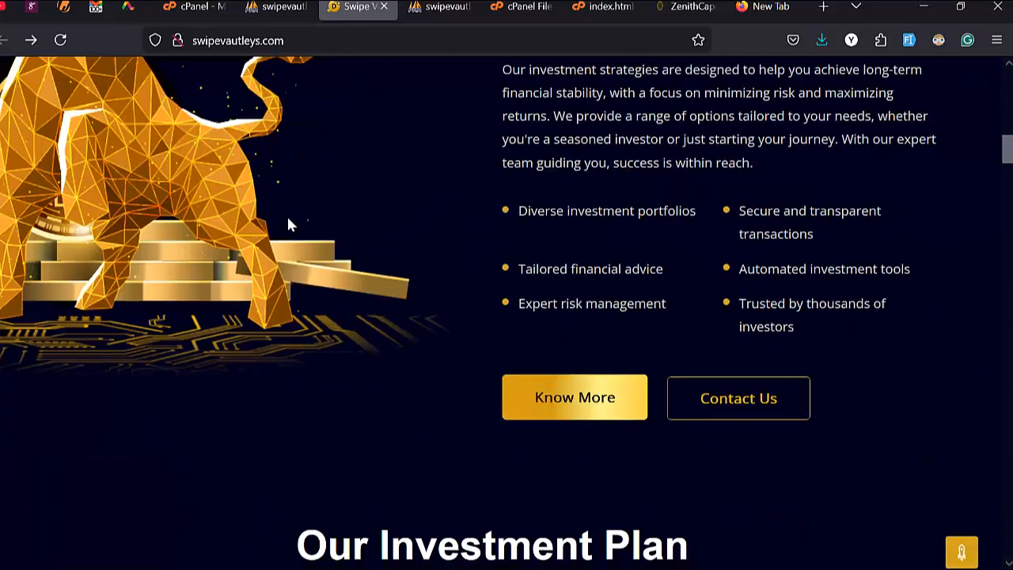
pyautogui.scroll(-8, 288, 225)
pyautogui.scroll(13, 312, 226)
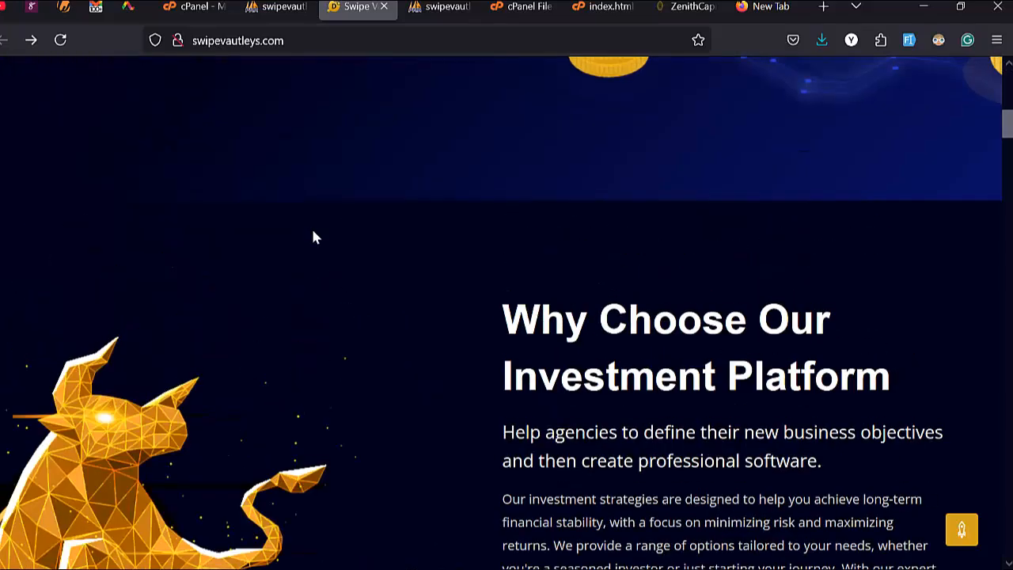
pyautogui.scroll(8, 314, 236)
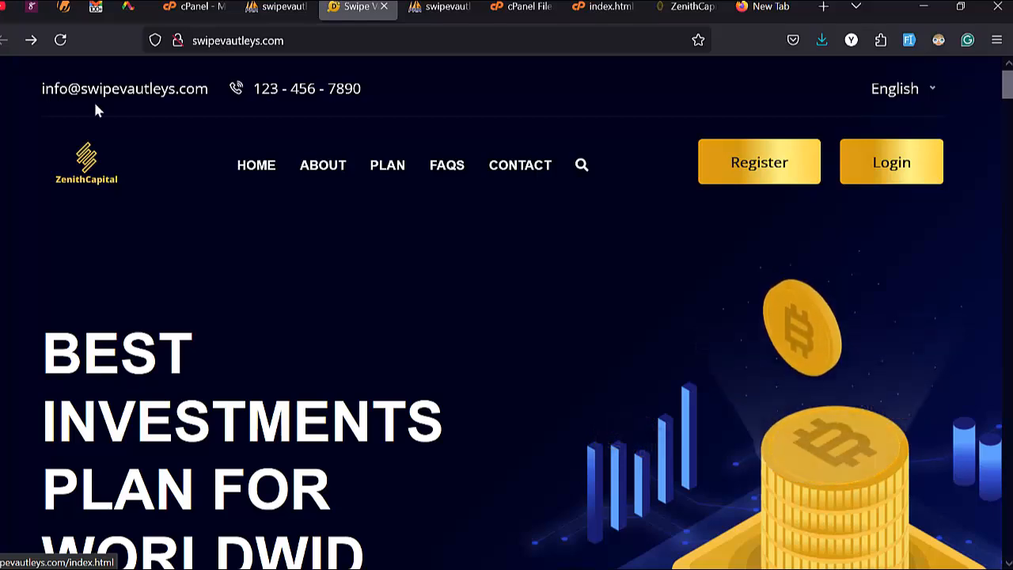
pyautogui.scroll(-14, 223, 267)
pyautogui.scroll(14, 251, 296)
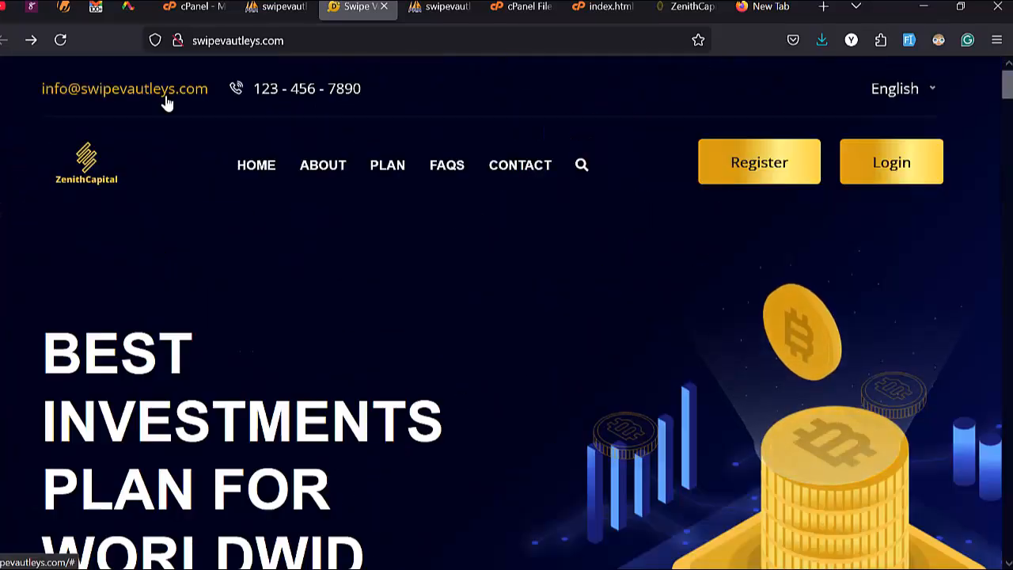